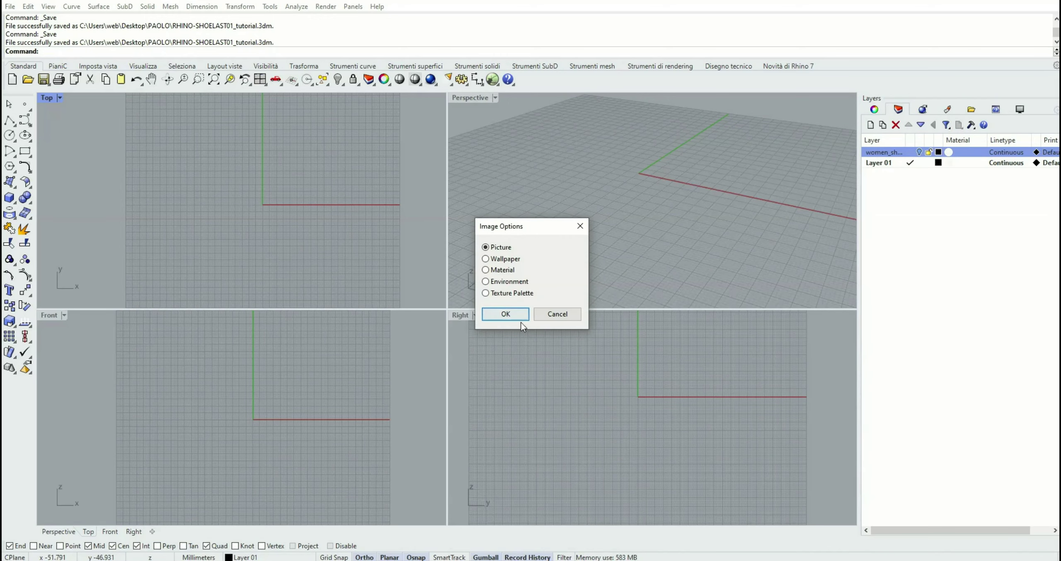
Step: Place shoelast_3views.jpg as a picture in the Top view from near the origin, and maximize the Top view
{"action": "left_click", "coordinate": [512, 318]}
{"action": "scroll", "coordinate": [305, 220], "scroll_direction": "down", "scroll_amount": 2}
{"action": "right_click_drag", "start_coordinate": [299, 206], "coordinate": [217, 254]}
{"action": "left_click", "coordinate": [188, 245]}
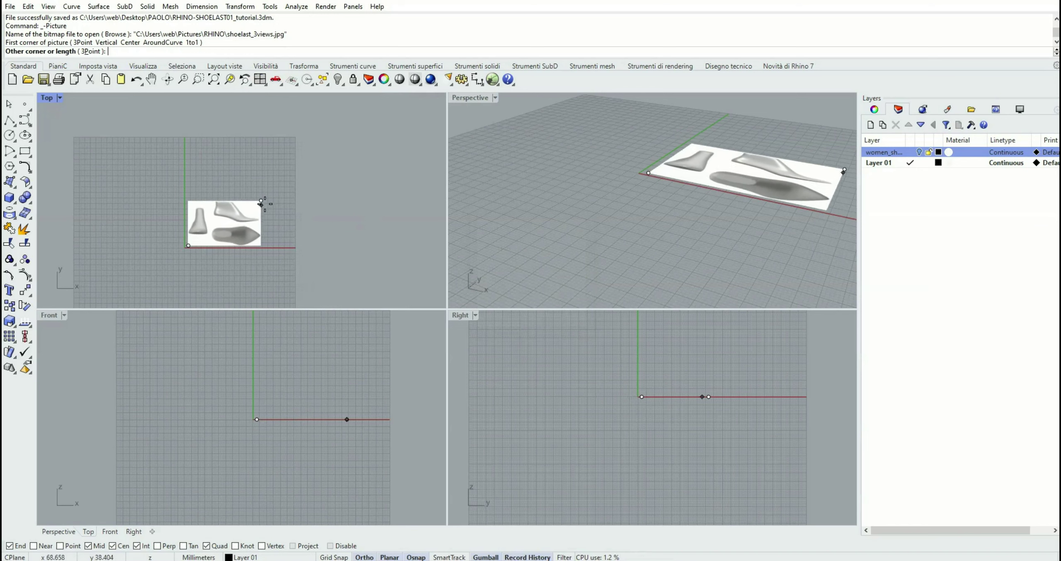
{"action": "left_click", "coordinate": [393, 139]}
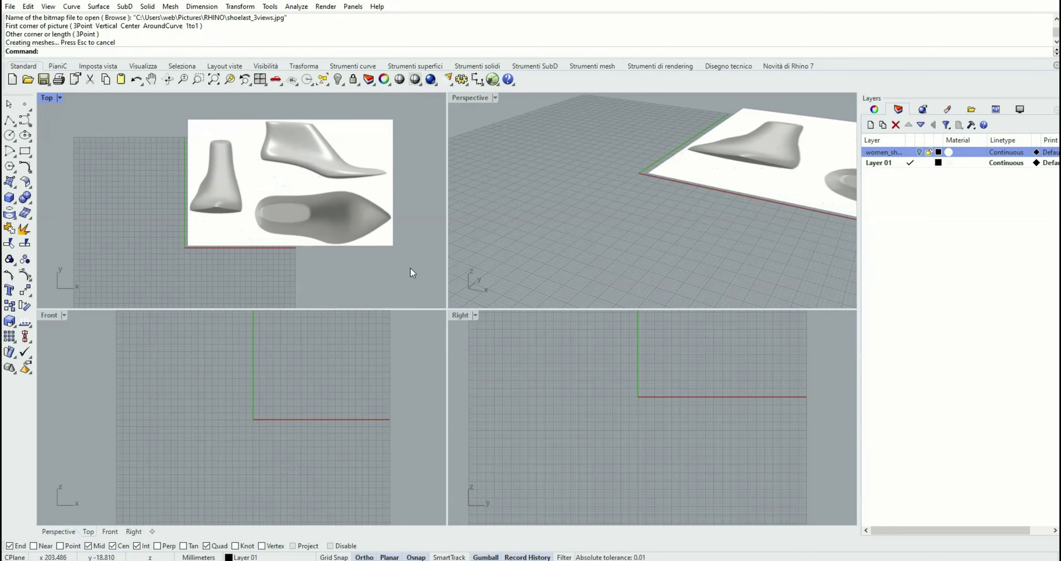
{"action": "right_click_drag", "start_coordinate": [358, 227], "coordinate": [326, 255]}
{"action": "scroll", "coordinate": [323, 252], "scroll_direction": "up", "scroll_amount": 2}
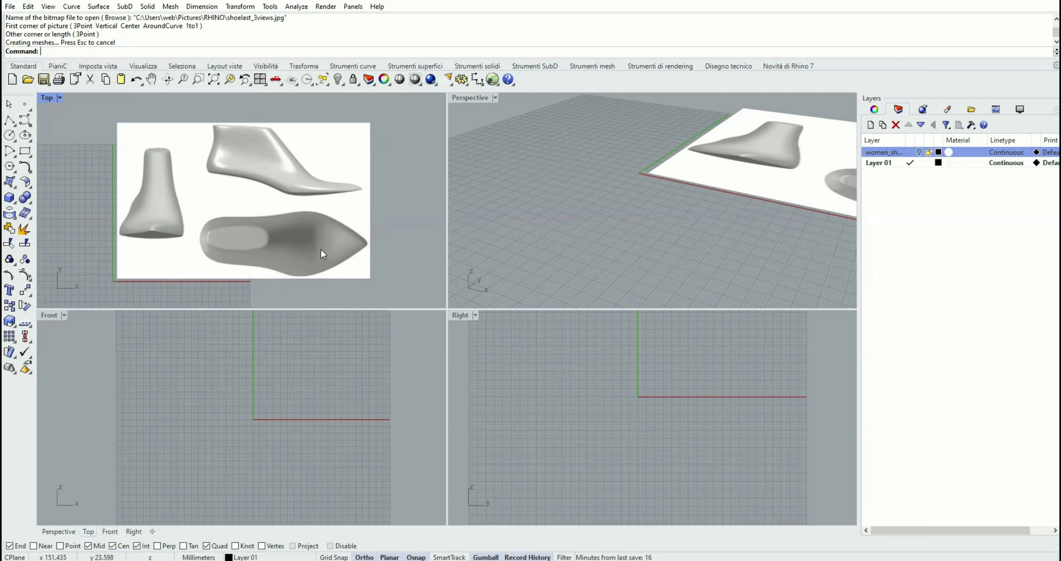
{"action": "double_click", "coordinate": [46, 100]}
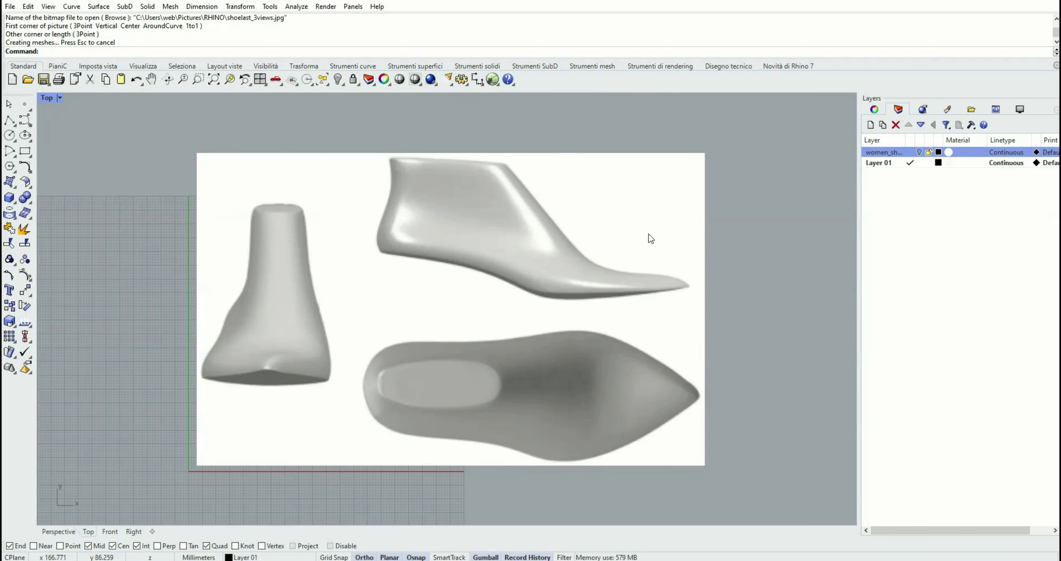
Step: Rename Layer 01 as picture
{"action": "left_click", "coordinate": [879, 163]}
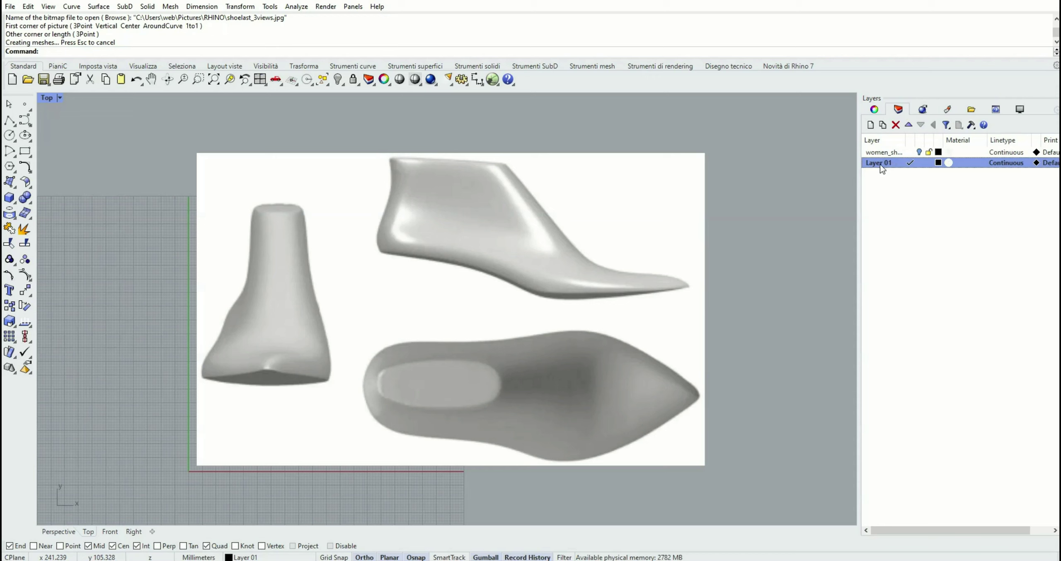
{"action": "left_click", "coordinate": [879, 165]}
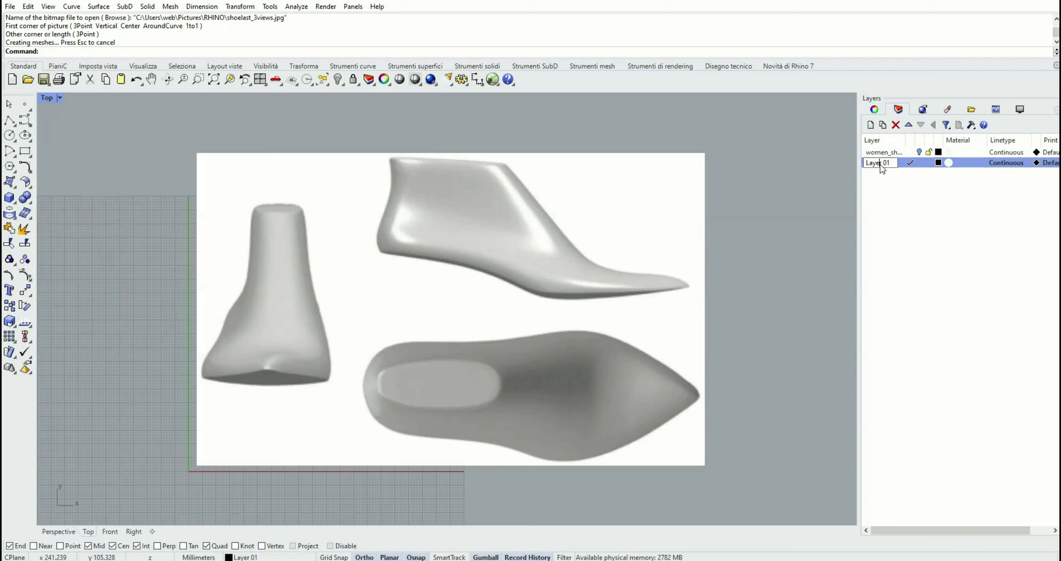
{"action": "double_click", "coordinate": [881, 165]}
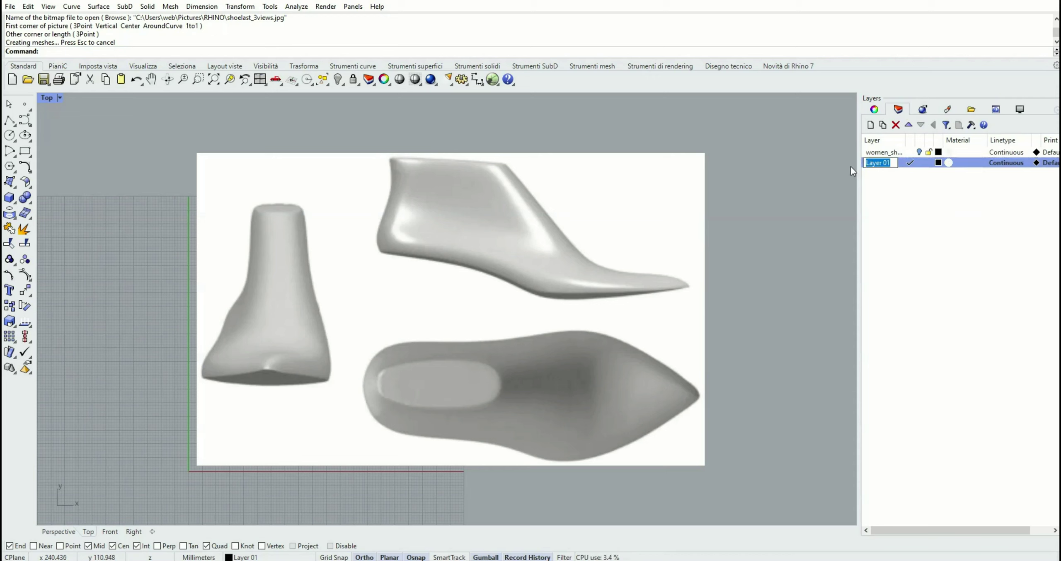
{"action": "type", "text": "picture"}
{"action": "key", "text": "Return"}
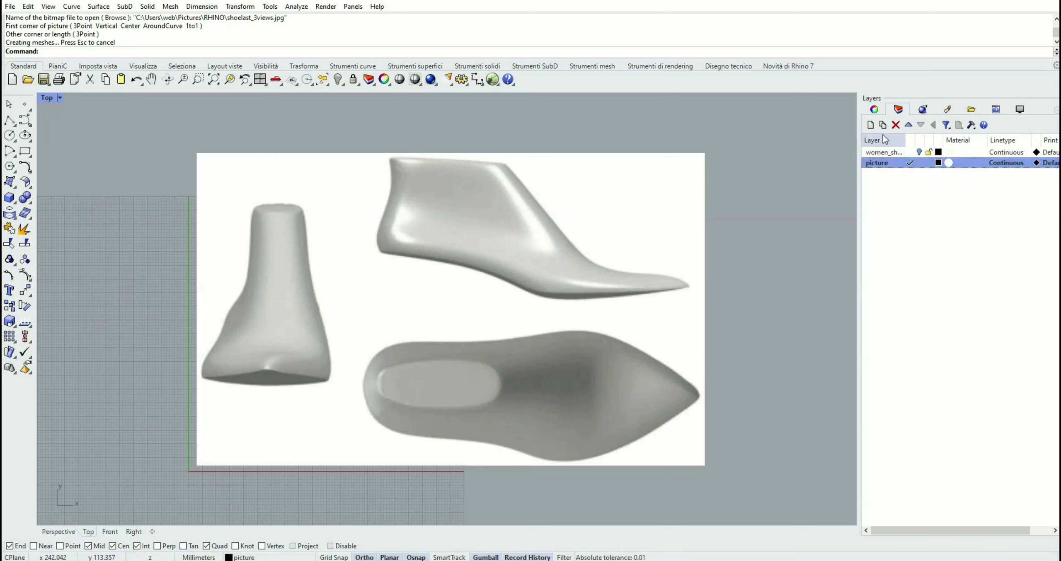
Step: Create a new layer named 2D and make it the current layer
{"action": "left_click", "coordinate": [869, 129]}
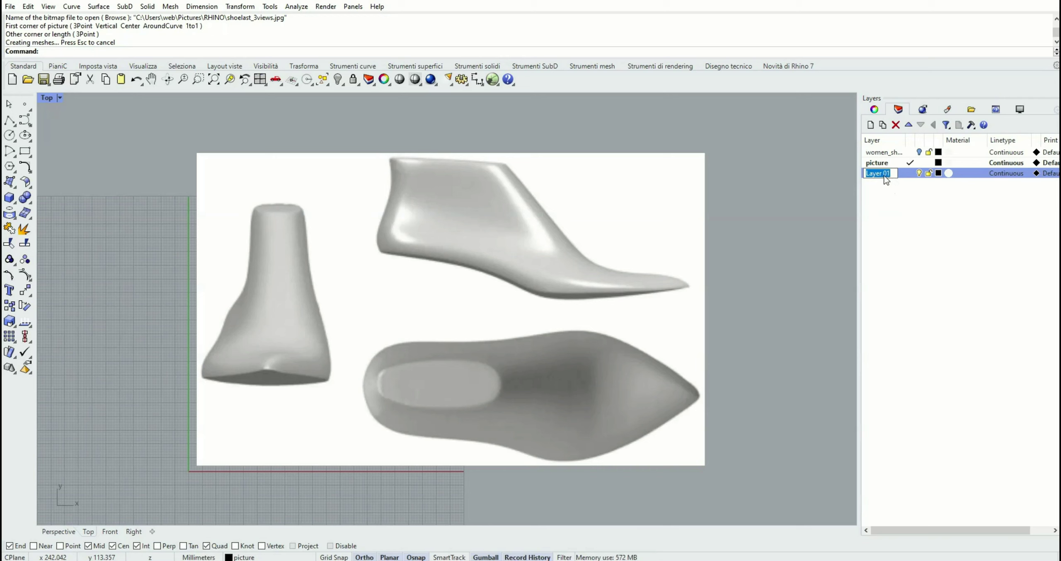
{"action": "left_click", "coordinate": [905, 206]}
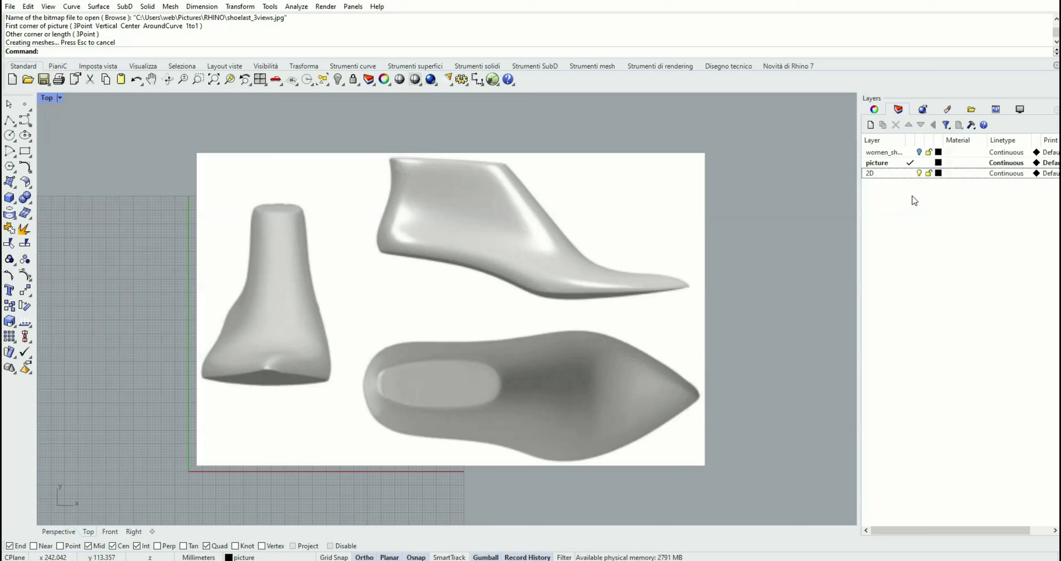
{"action": "left_click", "coordinate": [910, 174]}
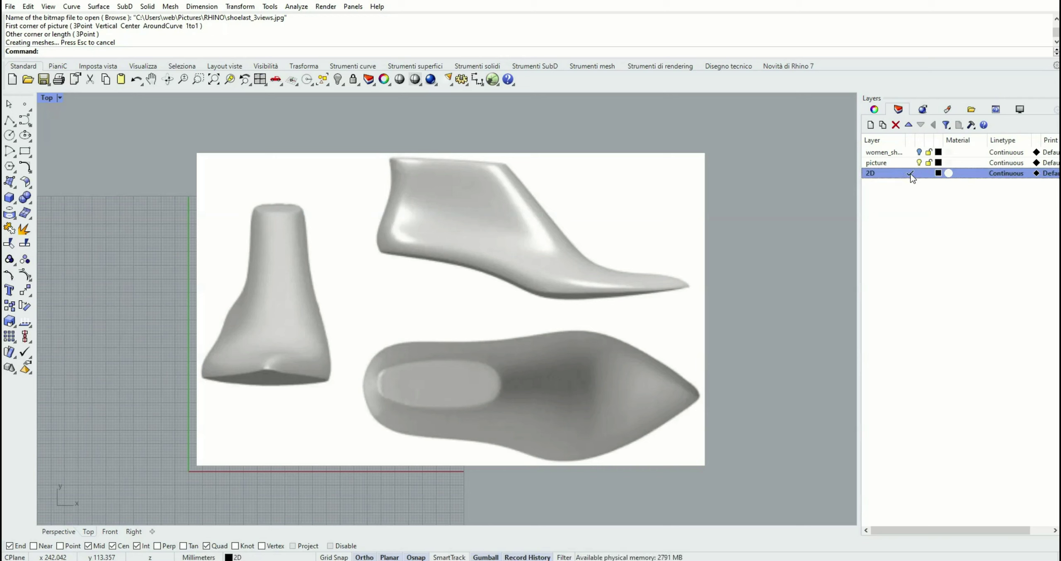
Step: Lock the picture layer and set the 2D layer's colour to Blue
{"action": "left_click", "coordinate": [929, 164]}
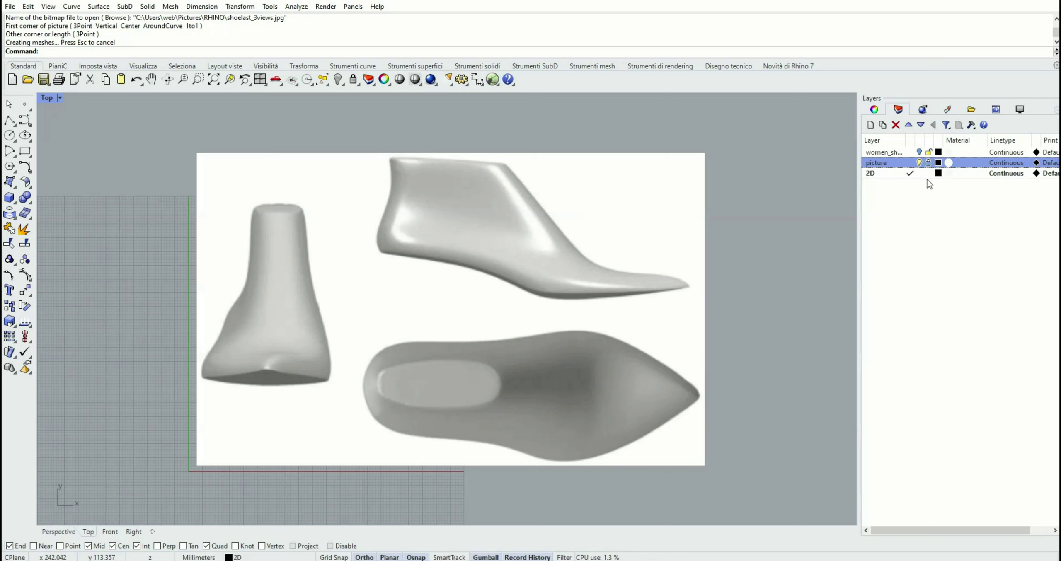
{"action": "left_click", "coordinate": [938, 173]}
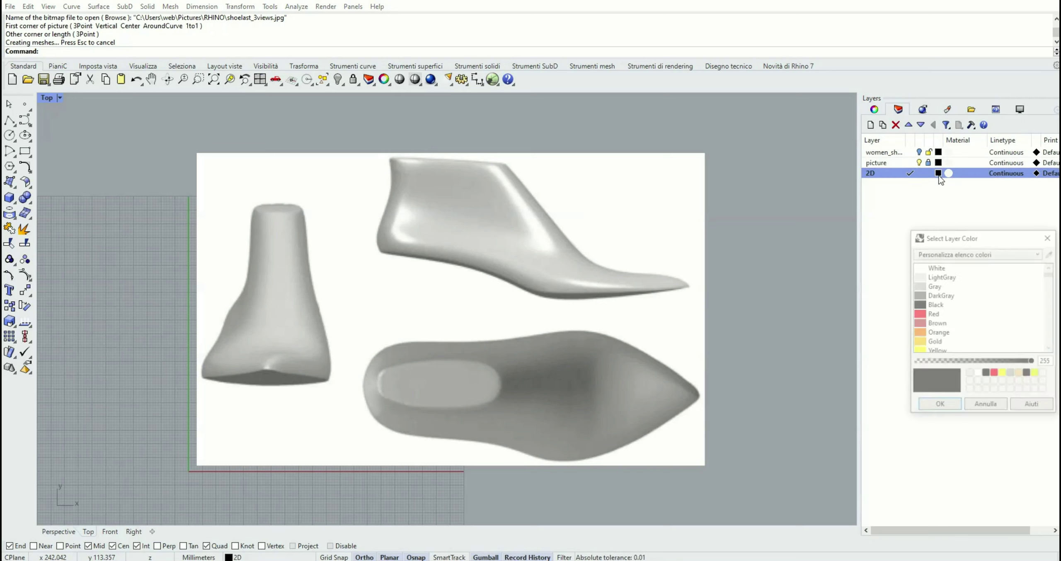
{"action": "scroll", "coordinate": [956, 329], "scroll_direction": "down", "scroll_amount": 4}
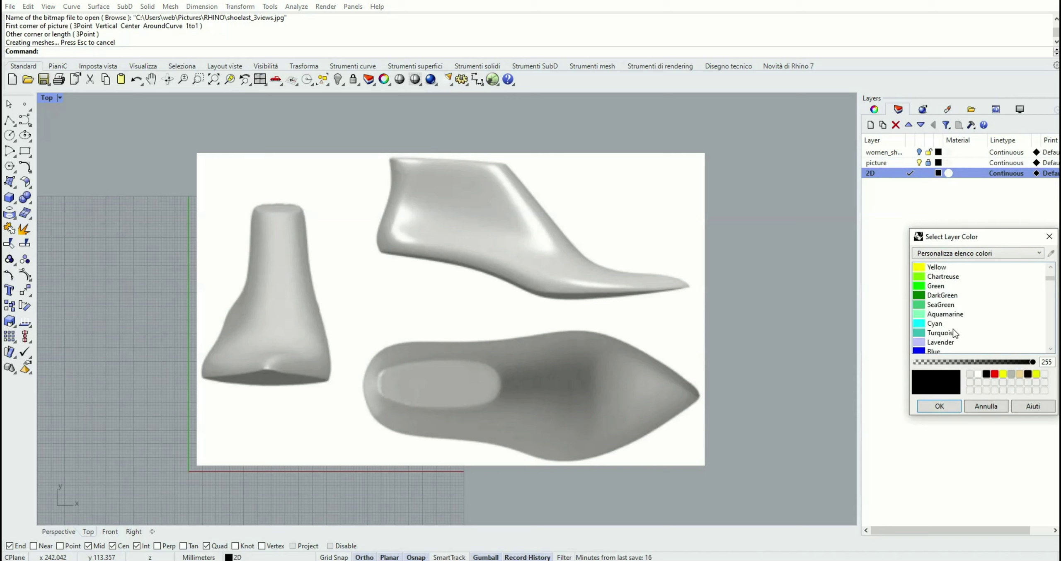
{"action": "left_click", "coordinate": [933, 324]}
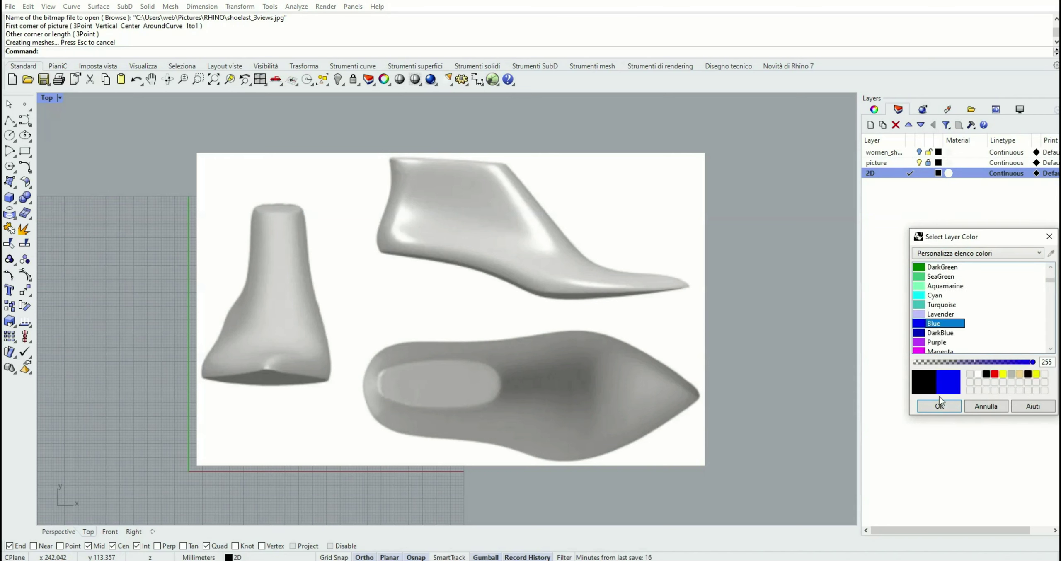
{"action": "left_click", "coordinate": [941, 408]}
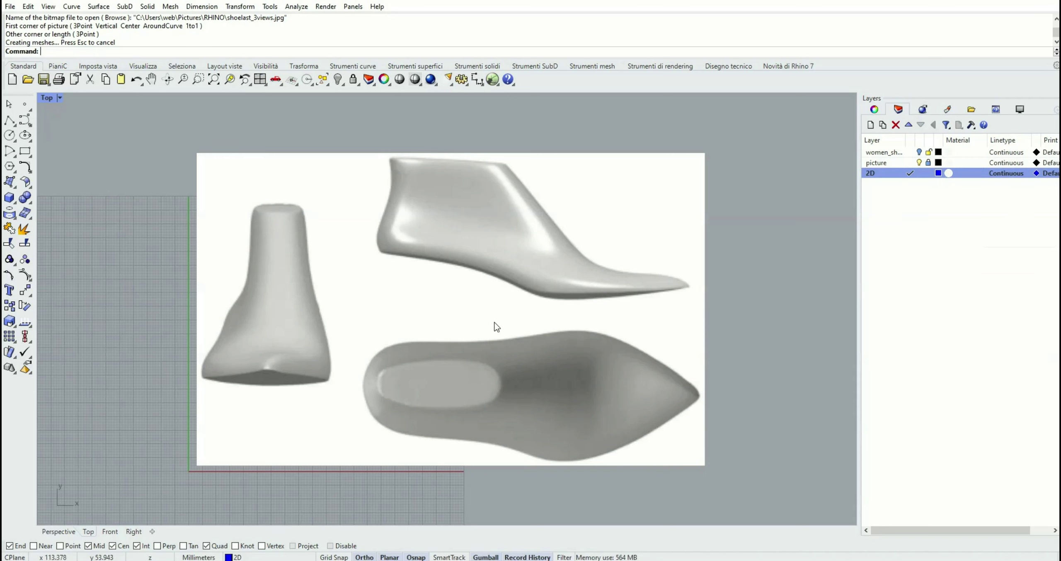
Step: Start an interpolated curve at the side view of the last, disable object snaps, and turn off Always Record History and Update Children
{"action": "right_click_drag", "start_coordinate": [462, 321], "coordinate": [385, 305]}
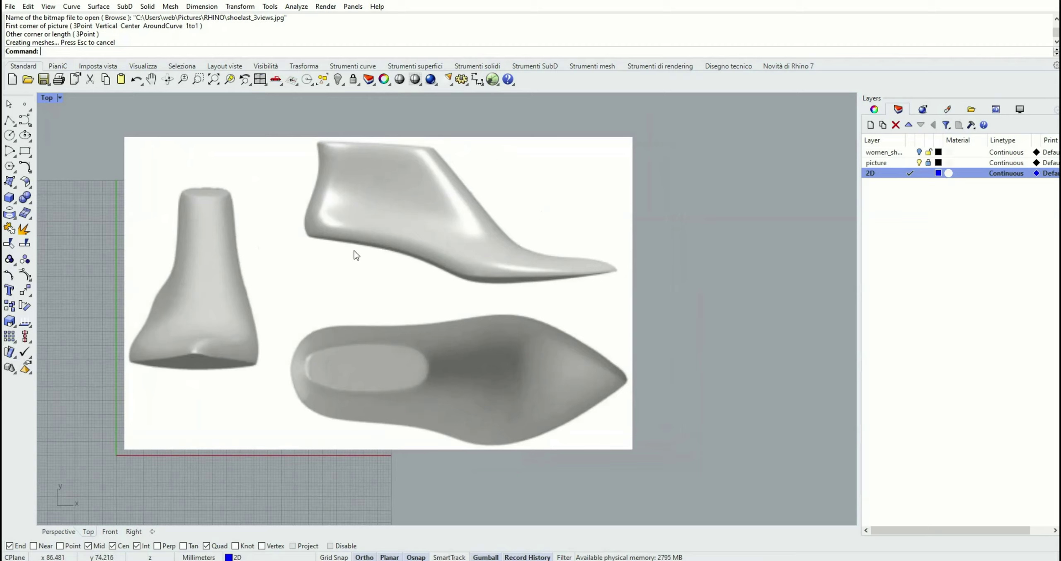
{"action": "scroll", "coordinate": [354, 249], "scroll_direction": "up", "scroll_amount": 2}
{"action": "scroll", "coordinate": [355, 250], "scroll_direction": "up", "scroll_amount": 1}
{"action": "right_click_drag", "start_coordinate": [355, 249], "coordinate": [332, 332]}
{"action": "scroll", "coordinate": [389, 299], "scroll_direction": "up", "scroll_amount": 2}
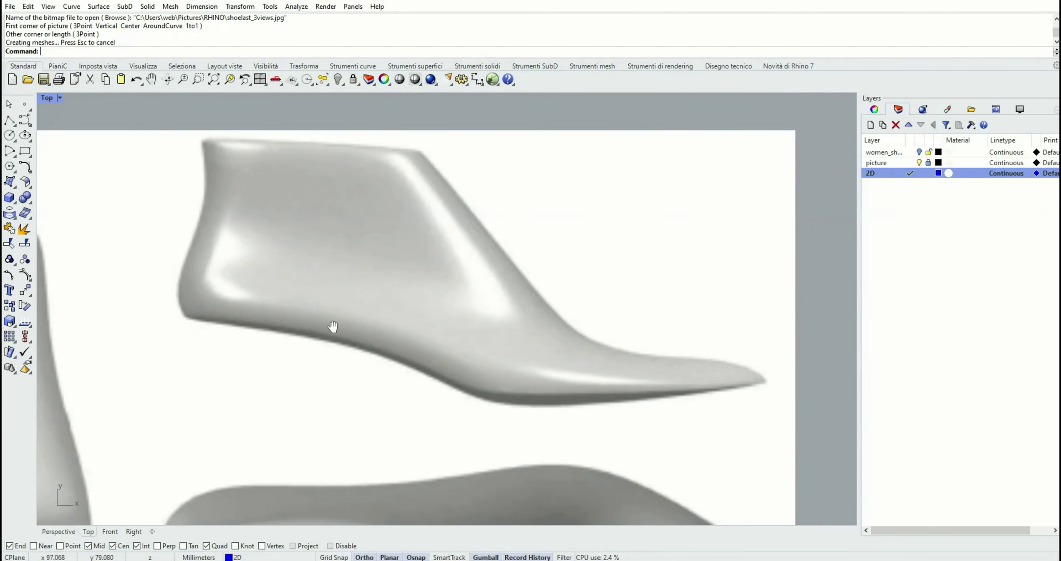
{"action": "left_click", "coordinate": [28, 125]}
{"action": "left_click", "coordinate": [56, 125]}
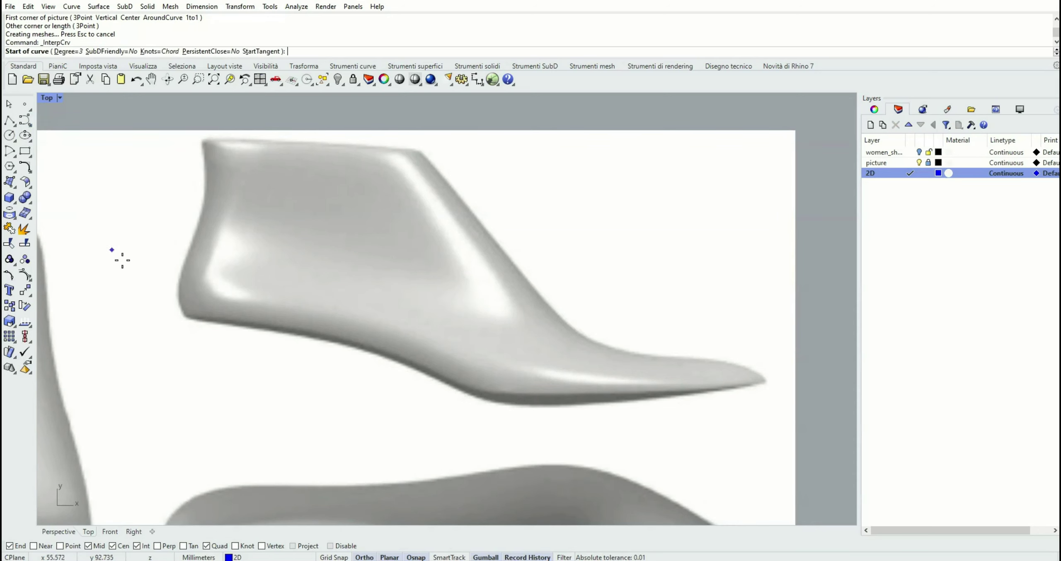
{"action": "left_click", "coordinate": [342, 547]}
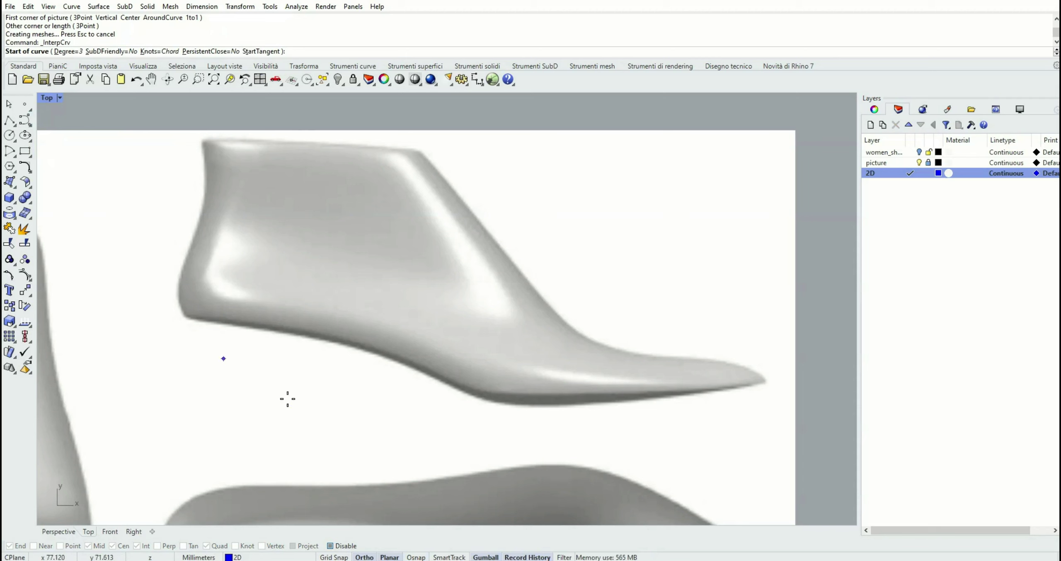
{"action": "right_click", "coordinate": [535, 558]}
{"action": "left_click", "coordinate": [539, 557]}
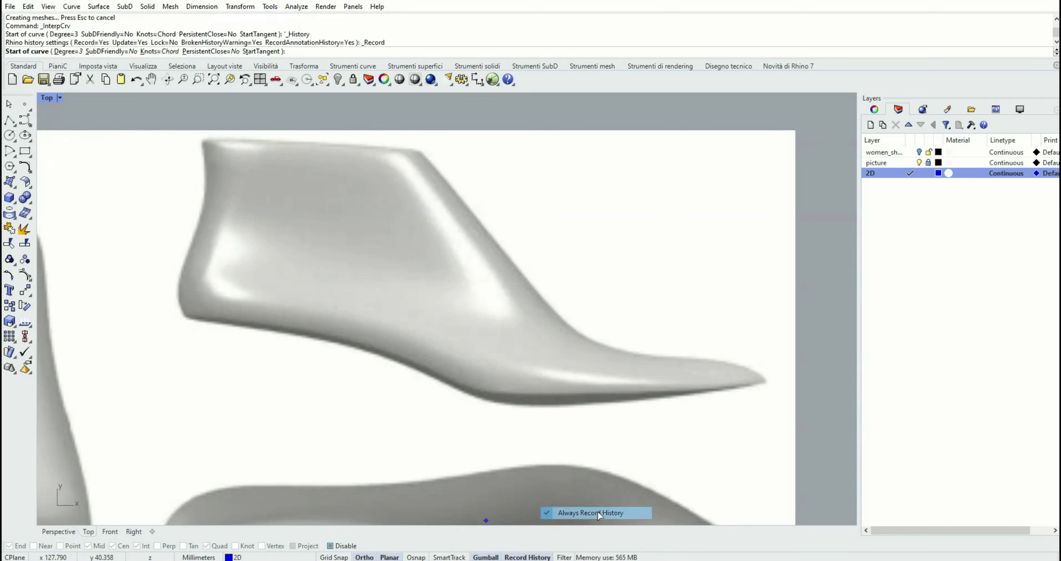
{"action": "right_click", "coordinate": [540, 558]}
{"action": "left_click", "coordinate": [568, 524]}
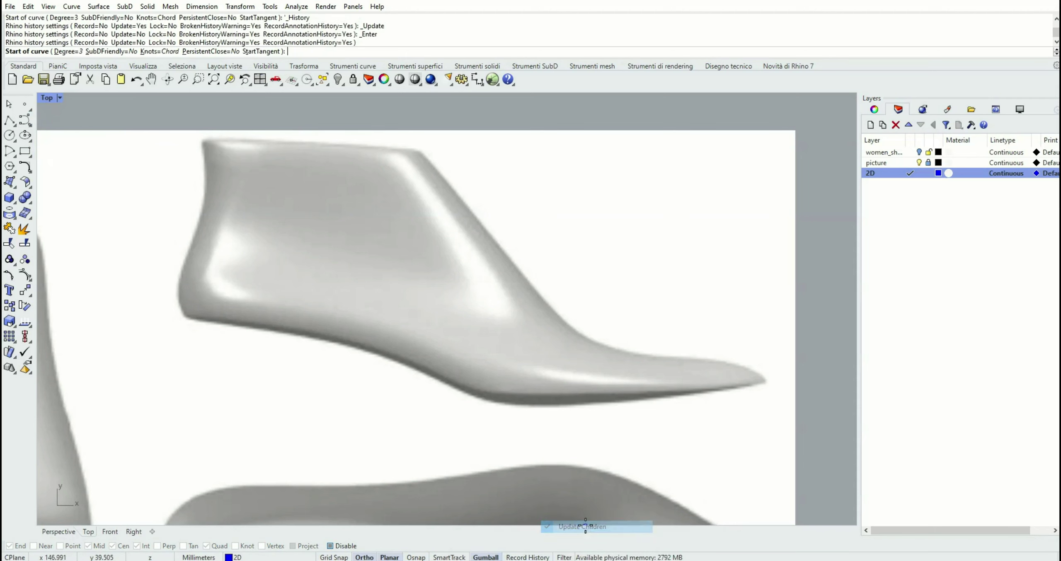
Step: Trace the sole edge of the side view with a nine-point interpolated curve from behind the heel to beyond the toe, with Ortho off
{"action": "left_click", "coordinate": [157, 320]}
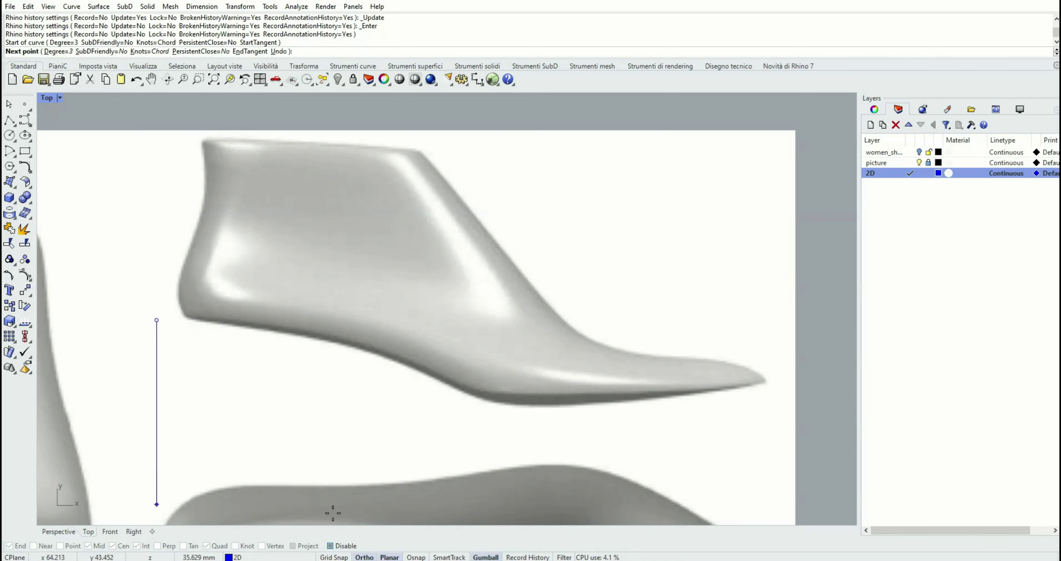
{"action": "left_click", "coordinate": [364, 557]}
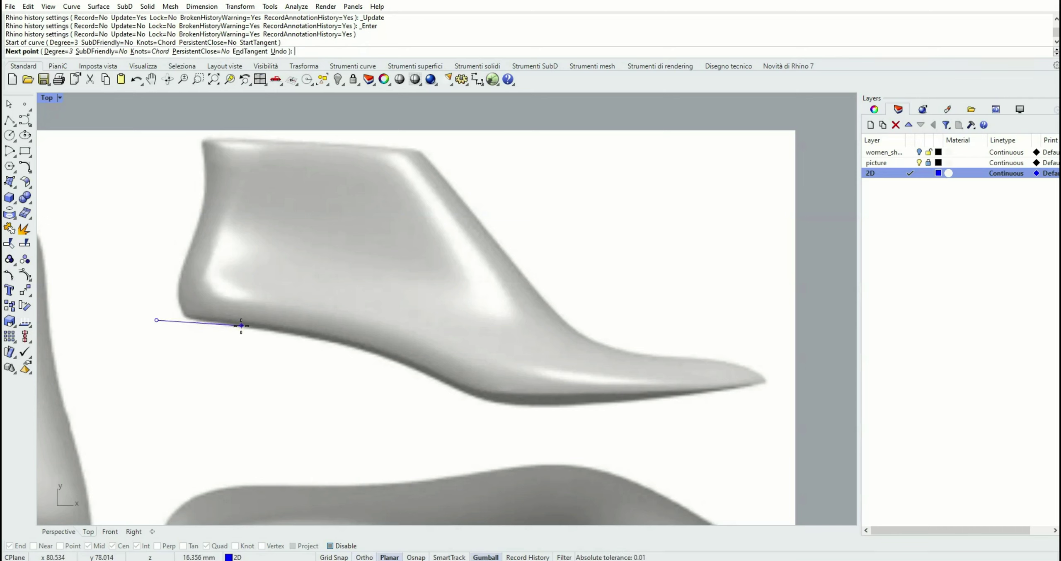
{"action": "left_click", "coordinate": [248, 327]}
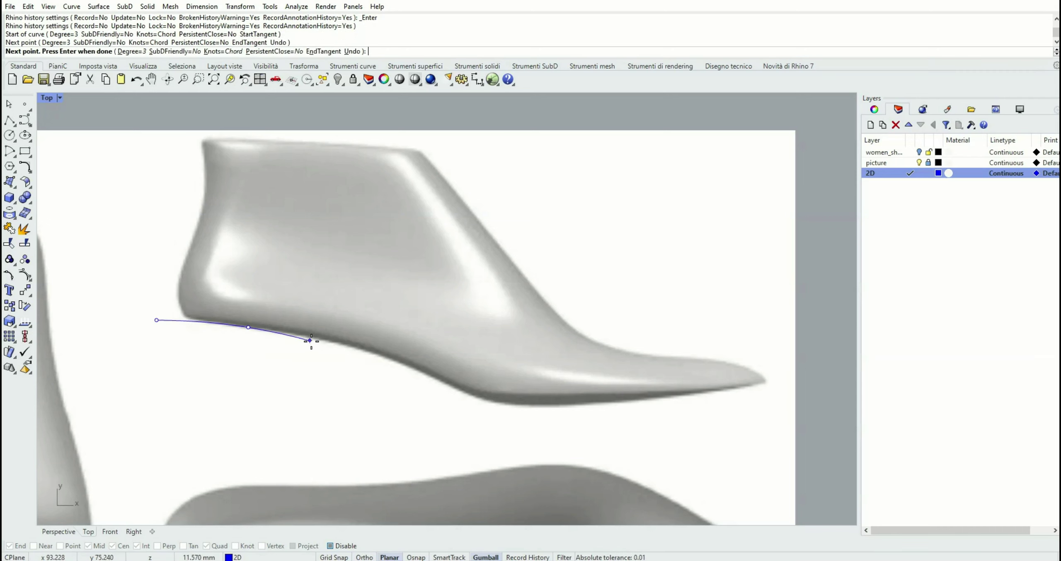
{"action": "left_click", "coordinate": [346, 344]}
{"action": "left_click", "coordinate": [434, 375]}
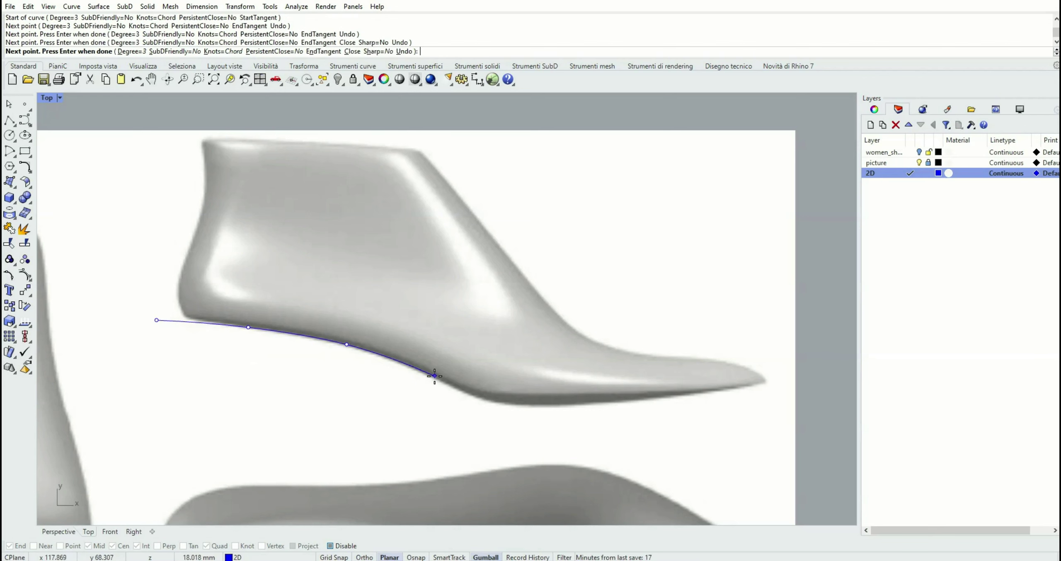
{"action": "left_click", "coordinate": [478, 397]}
{"action": "left_click", "coordinate": [508, 403]}
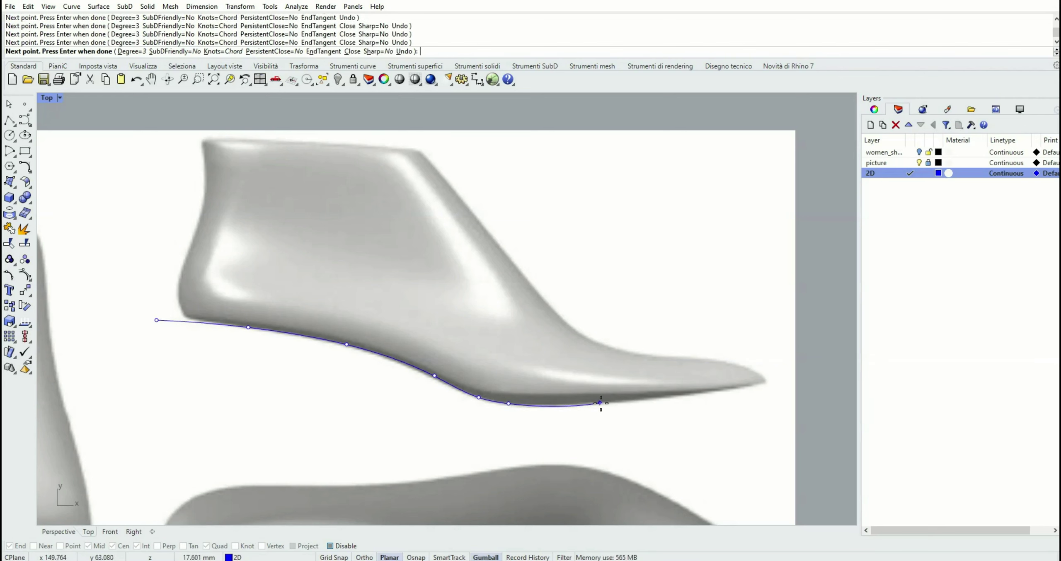
{"action": "left_click", "coordinate": [571, 405]}
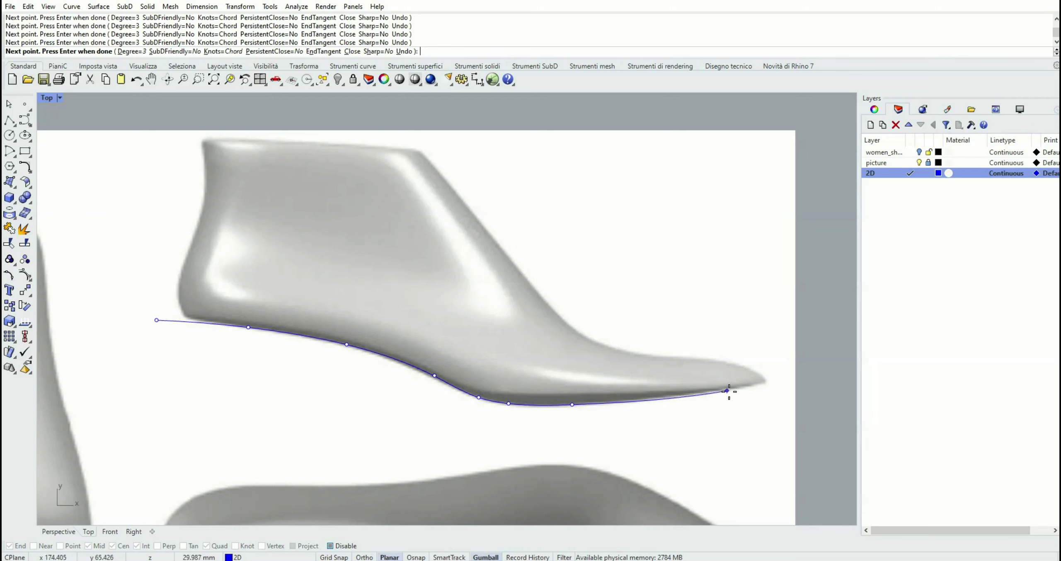
{"action": "left_click", "coordinate": [714, 390]}
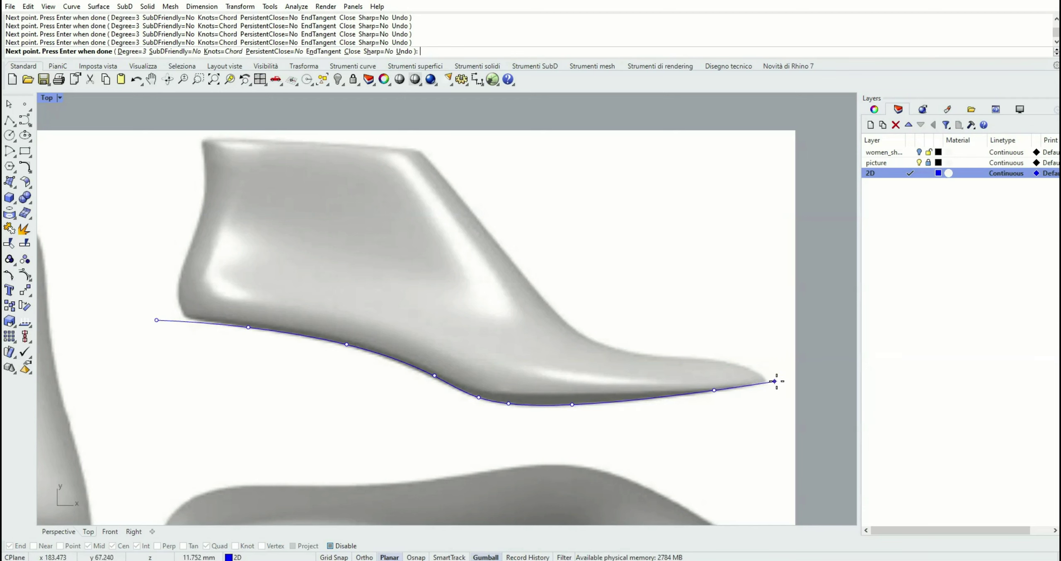
{"action": "left_click", "coordinate": [781, 380]}
{"action": "key", "text": "Return"}
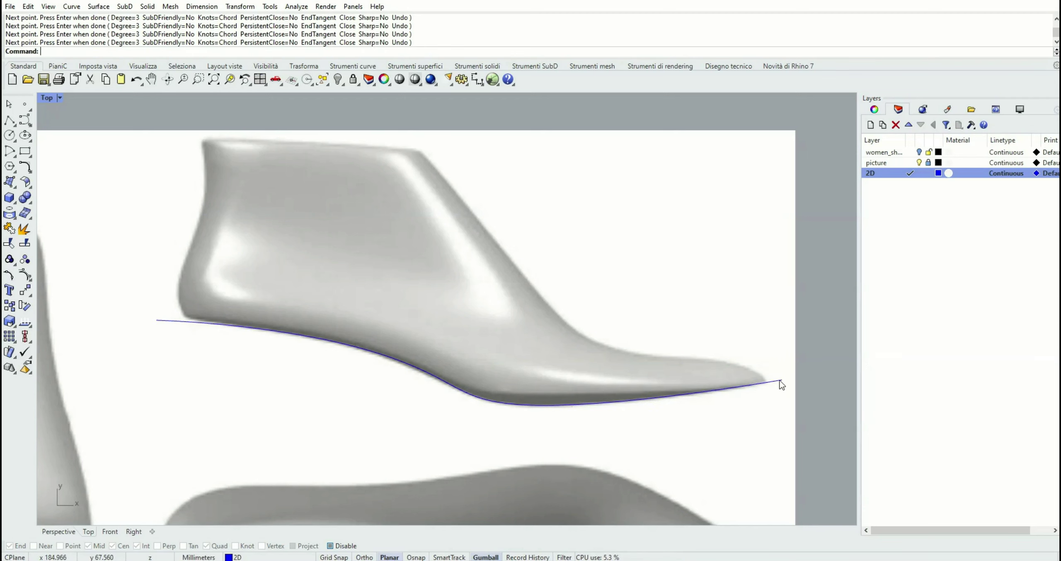
Step: Adjust the two control points at the heel end of the sole curve to follow the picture
{"action": "left_click", "coordinate": [220, 326]}
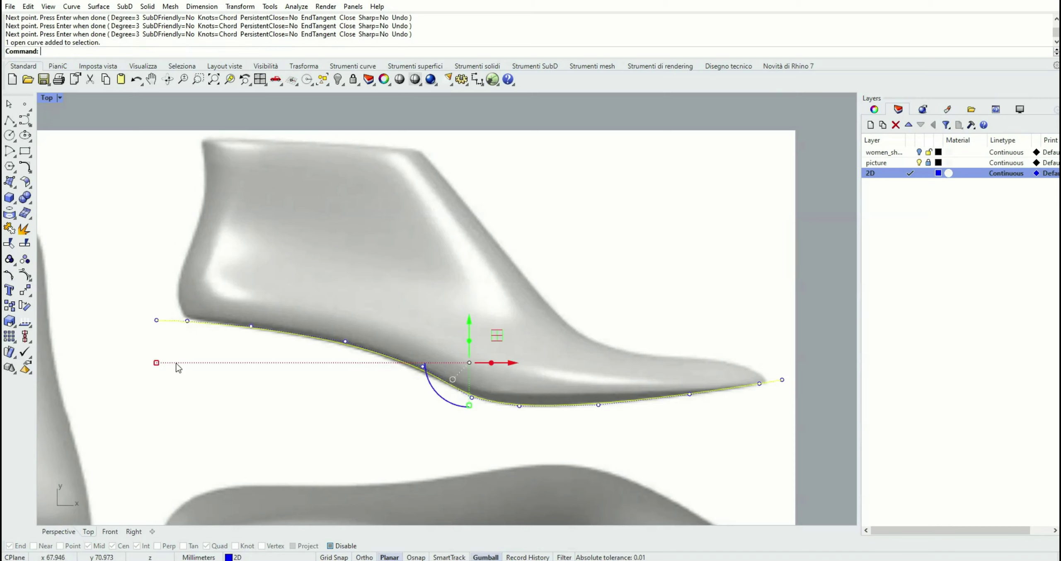
{"action": "scroll", "coordinate": [212, 344], "scroll_direction": "up", "scroll_amount": 2}
{"action": "left_click_drag", "start_coordinate": [132, 331], "coordinate": [187, 285]}
{"action": "left_click", "coordinate": [174, 357]}
{"action": "scroll", "coordinate": [315, 374], "scroll_direction": "down", "scroll_amount": 2}
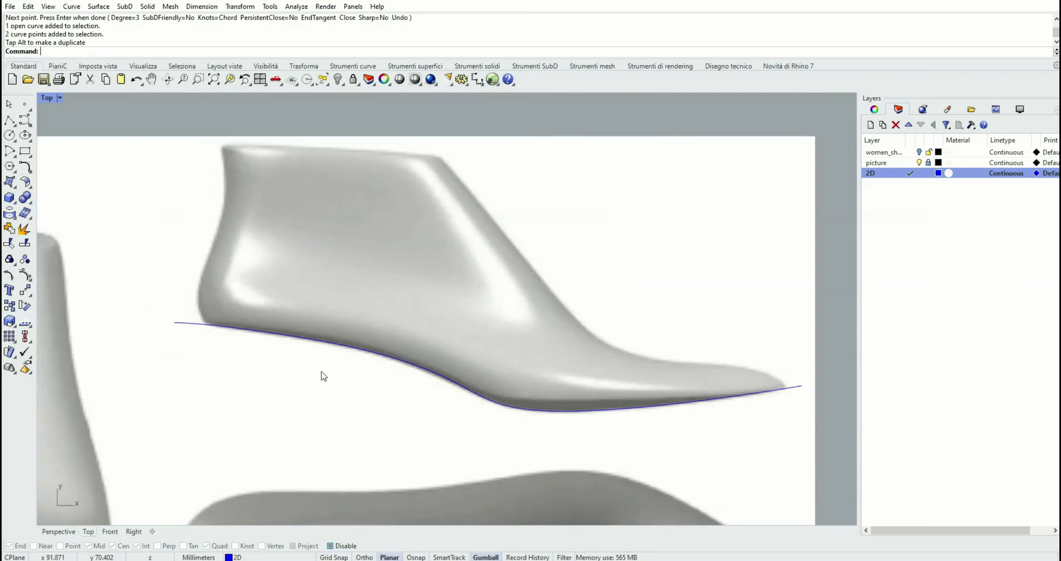
Step: Trace the top edge of the side view with a four-point interpolated curve that overshoots both upper corners of the last
{"action": "right_click_drag", "start_coordinate": [322, 374], "coordinate": [339, 424]}
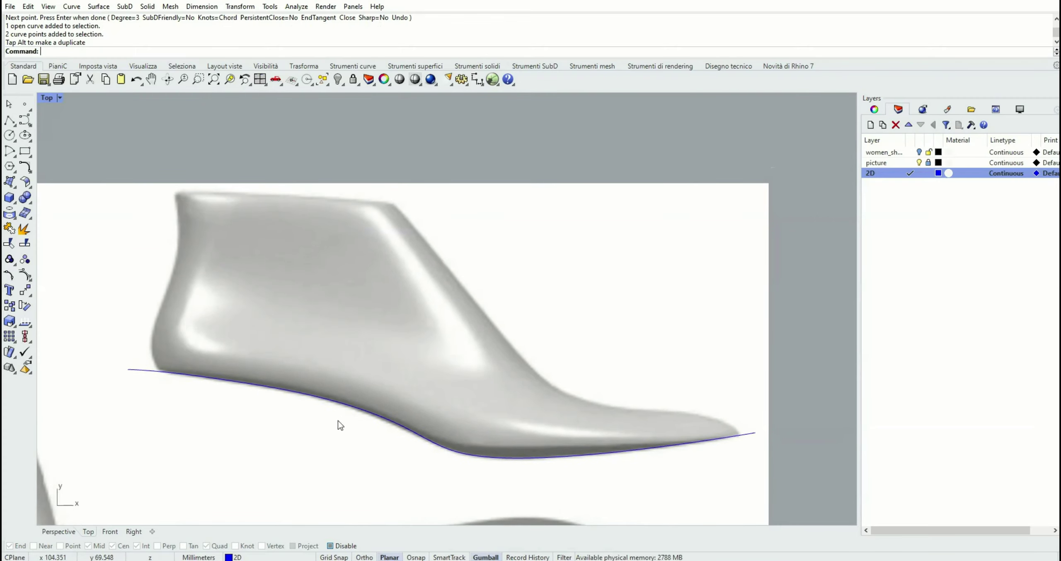
{"action": "left_click", "coordinate": [31, 124]}
{"action": "left_click", "coordinate": [56, 127]}
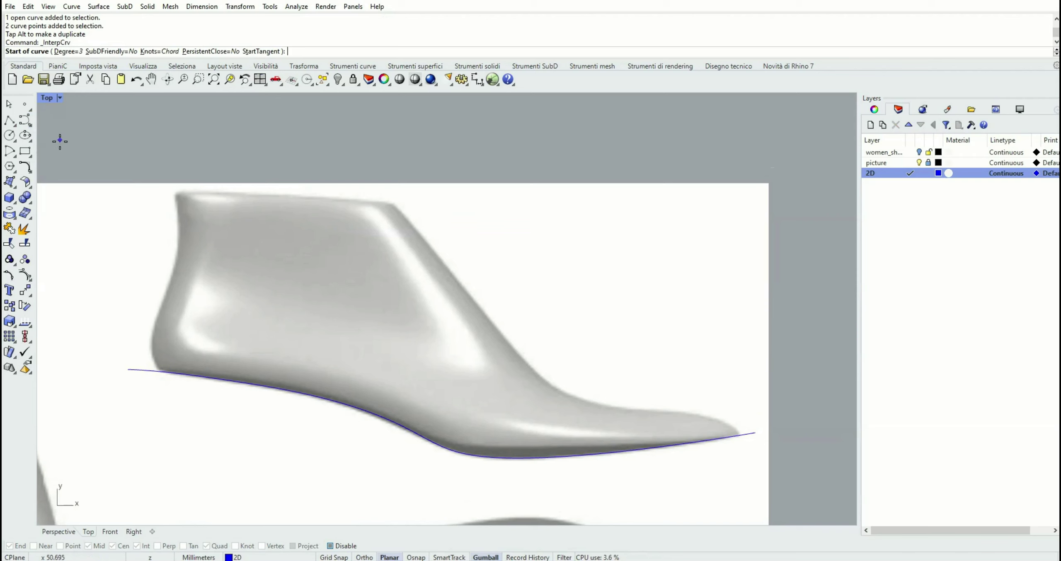
{"action": "left_click", "coordinate": [165, 191]}
{"action": "left_click", "coordinate": [222, 193]}
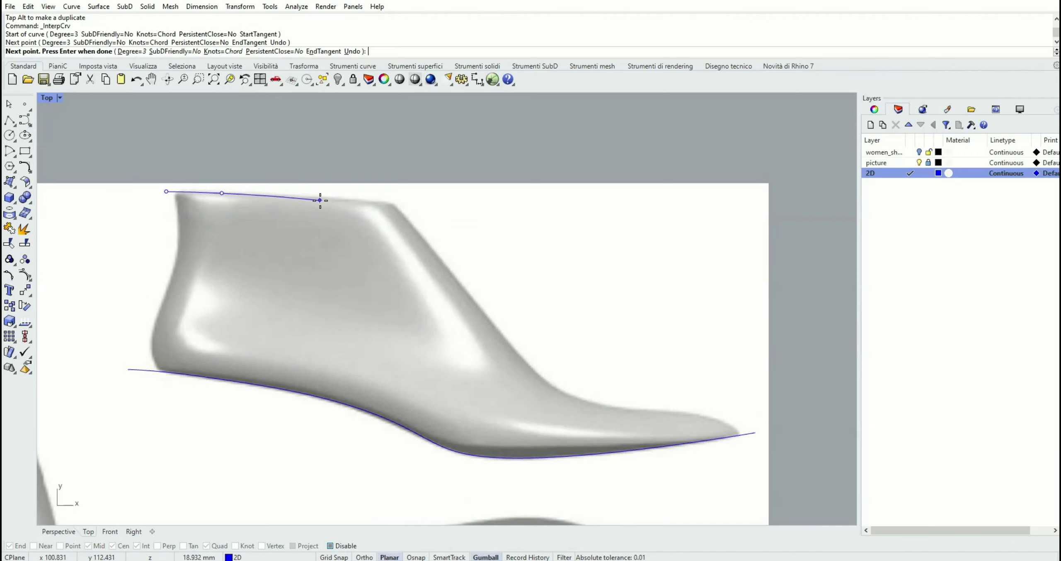
{"action": "left_click", "coordinate": [340, 199]}
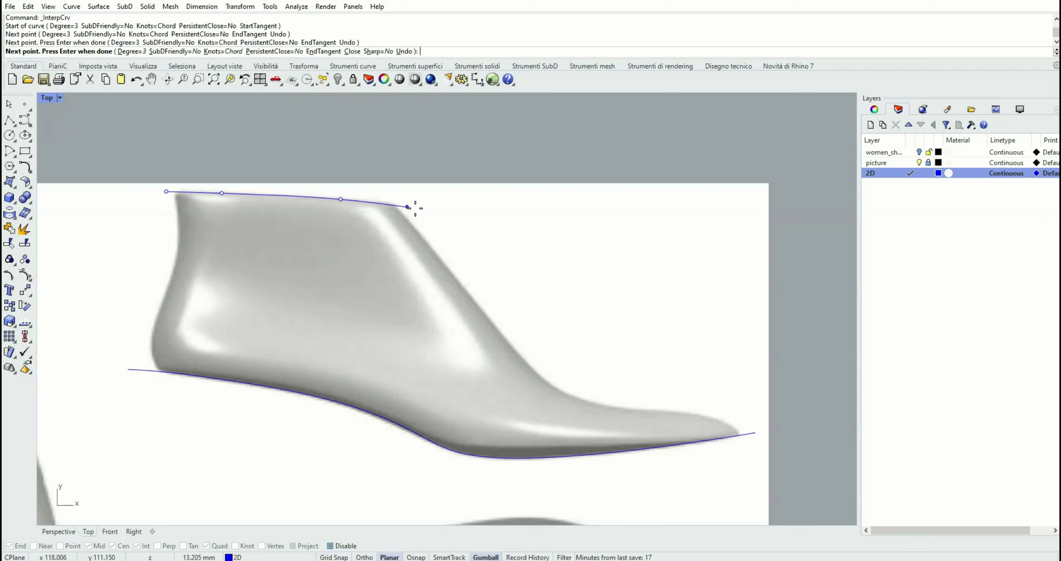
{"action": "left_click", "coordinate": [454, 212]}
{"action": "key", "text": "Return"}
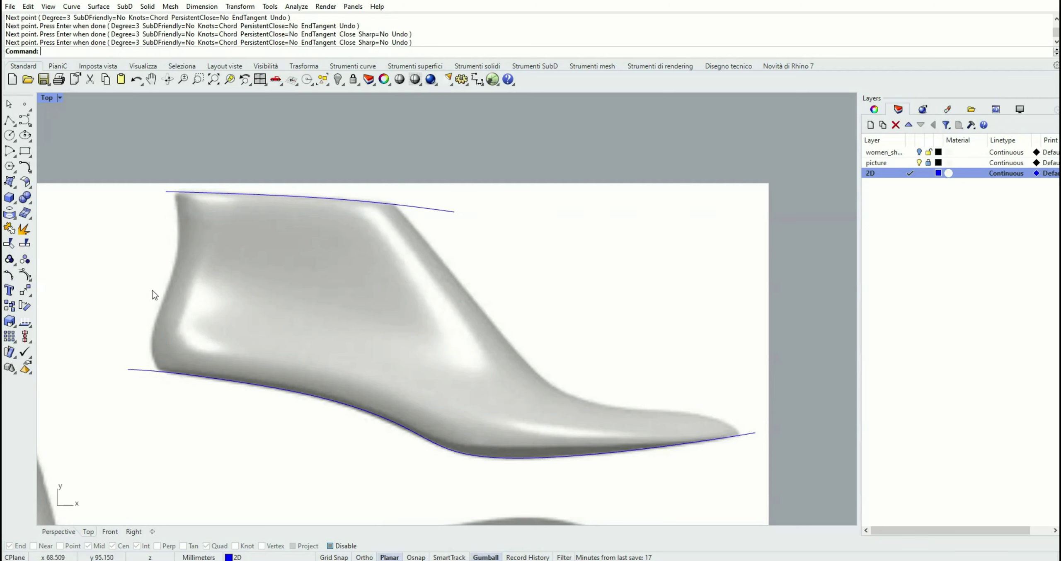
Step: Trace the back of the heel in the side view with an eight-point interpolated curve from below the sole curve to above the top edge curve
{"action": "key", "text": "Return"}
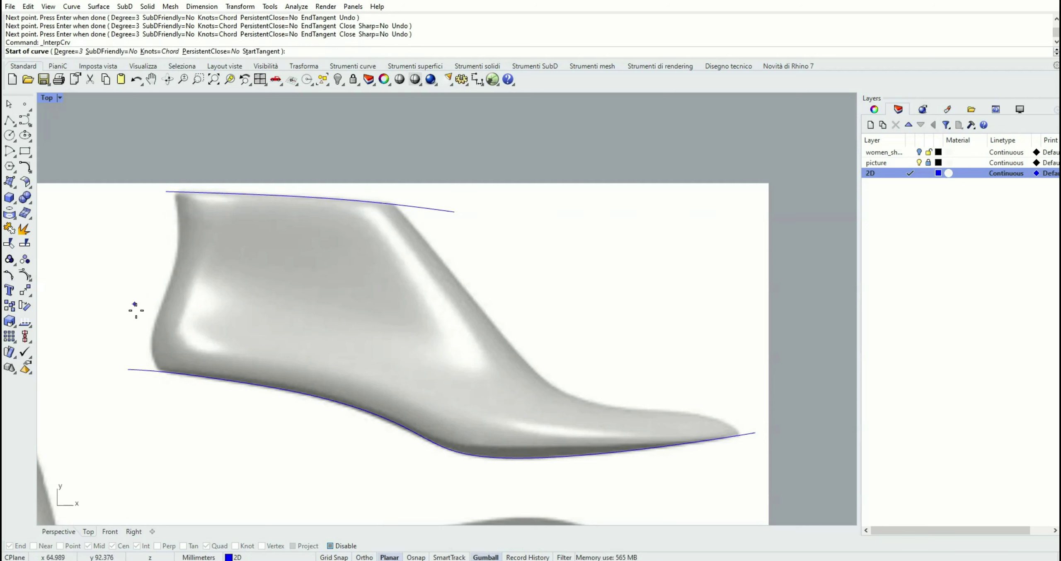
{"action": "left_click", "coordinate": [163, 371]}
{"action": "left_click", "coordinate": [157, 362]}
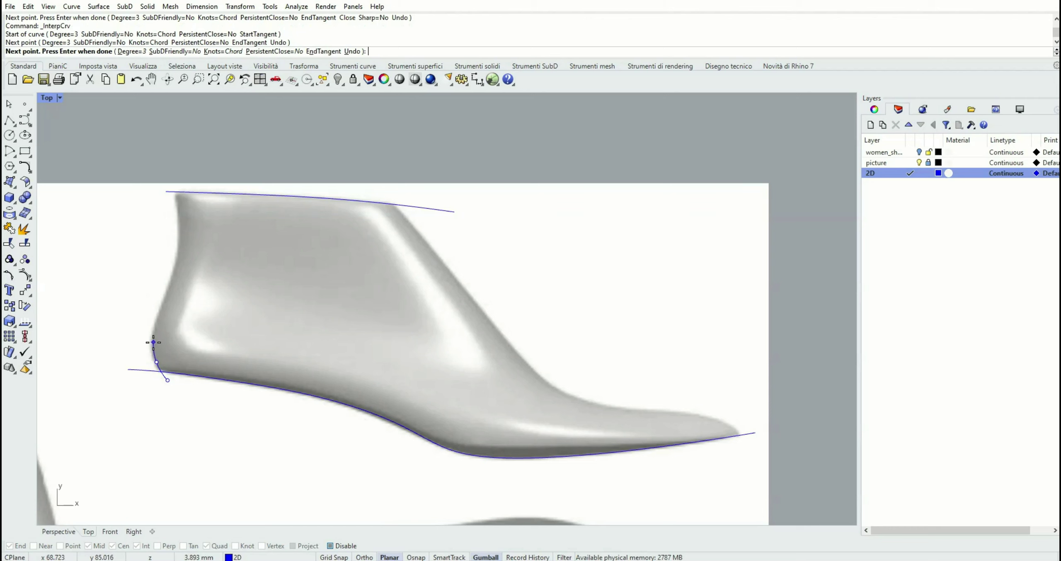
{"action": "left_click", "coordinate": [154, 342]}
{"action": "left_click", "coordinate": [162, 309]}
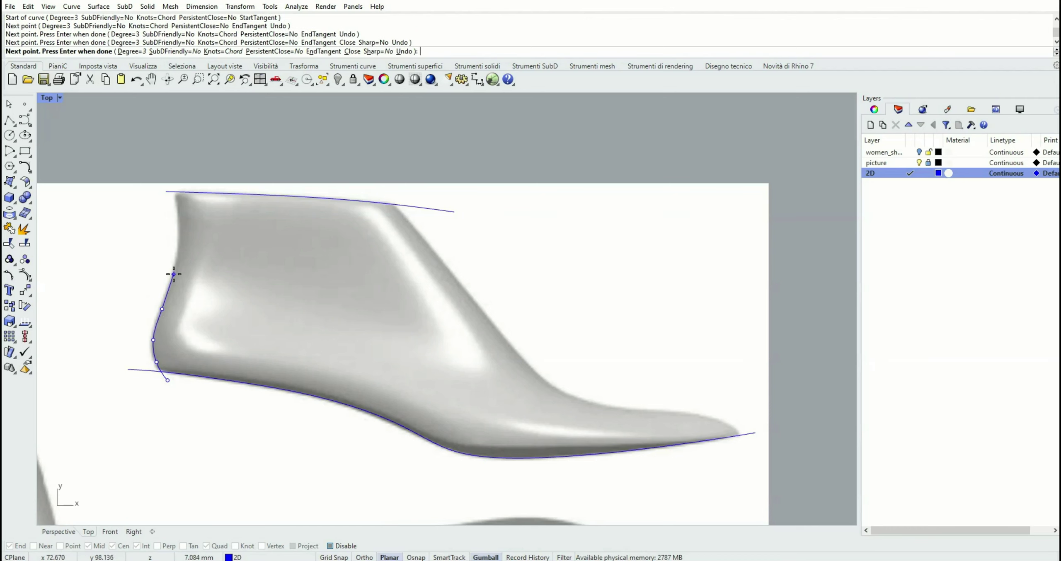
{"action": "left_click", "coordinate": [173, 273]}
{"action": "left_click", "coordinate": [180, 250]}
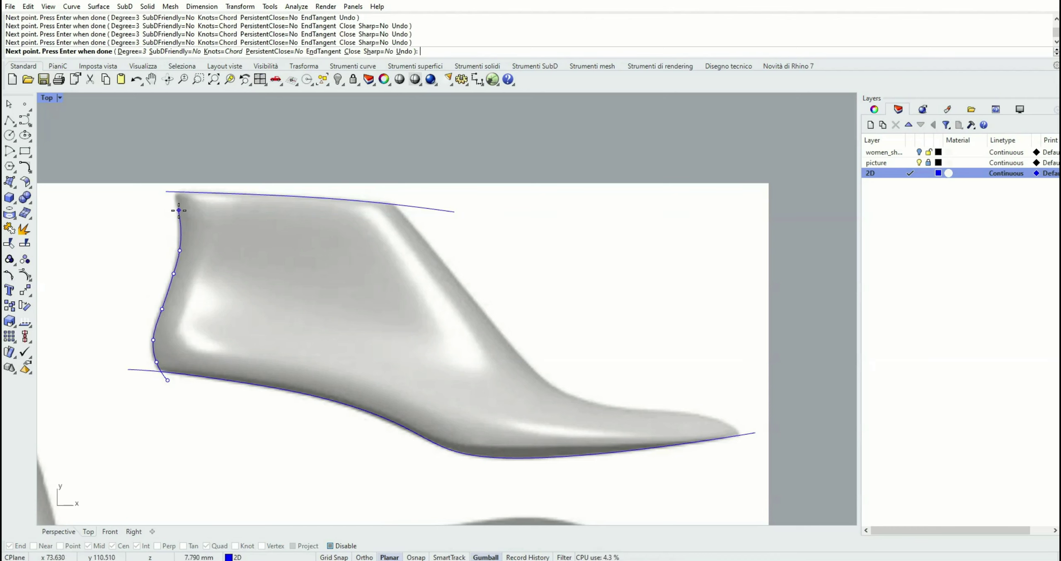
{"action": "left_click", "coordinate": [179, 210]}
{"action": "left_click", "coordinate": [171, 175]}
{"action": "key", "text": "Return"}
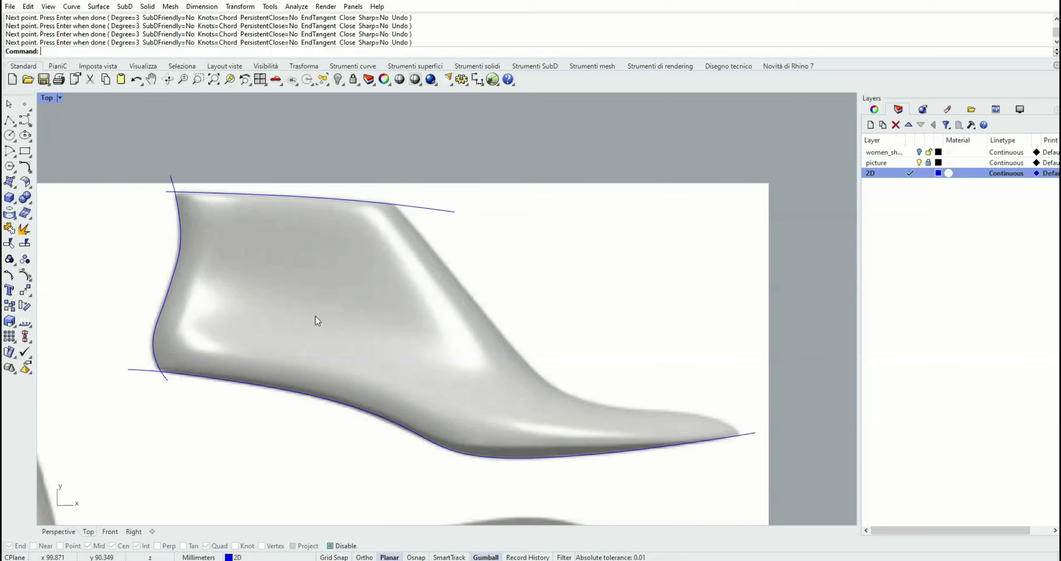
Step: Trace the instep and toe profile of the side view with an eleven-point interpolated curve from above the top edge curve to below the toe
{"action": "right_click_drag", "start_coordinate": [356, 321], "coordinate": [308, 319]}
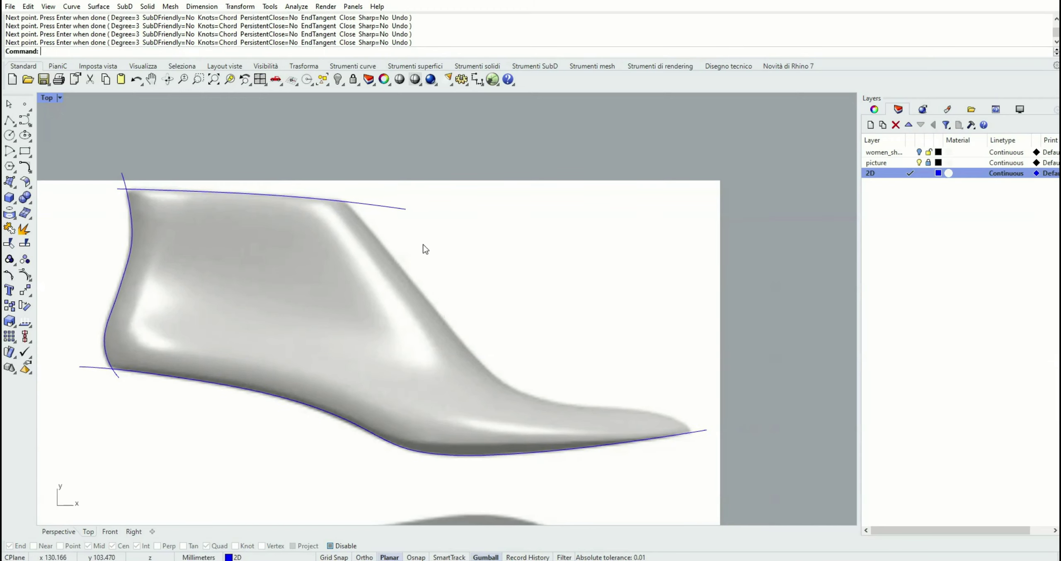
{"action": "right_click", "coordinate": [423, 244]}
{"action": "left_click", "coordinate": [319, 186]}
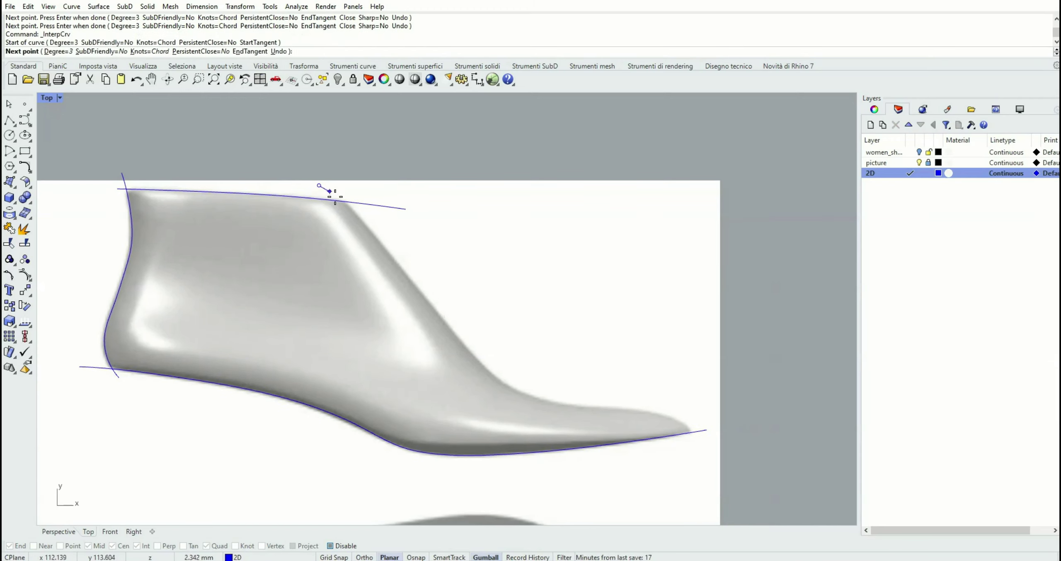
{"action": "left_click", "coordinate": [349, 207]}
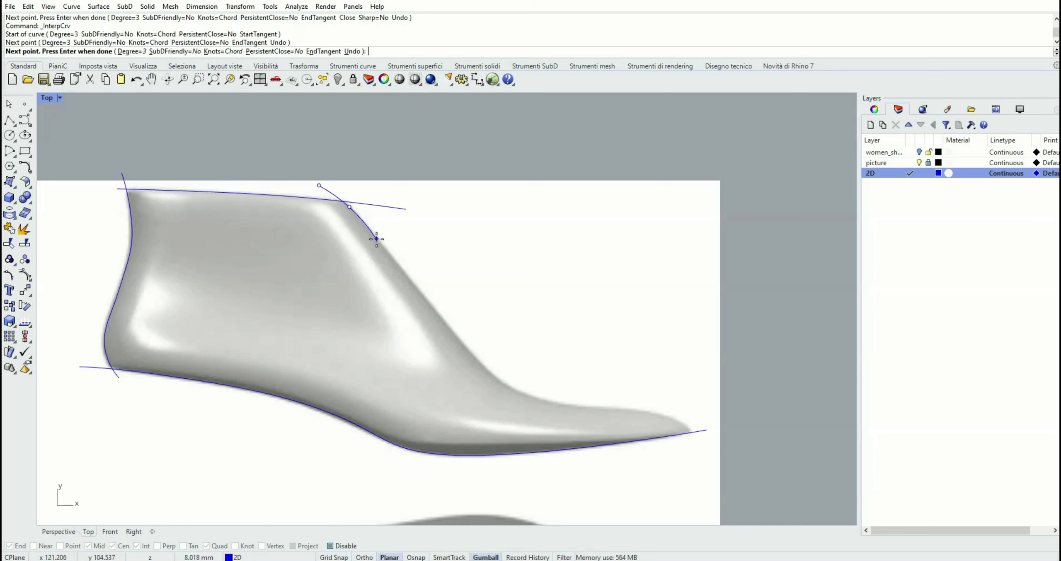
{"action": "left_click", "coordinate": [378, 242]}
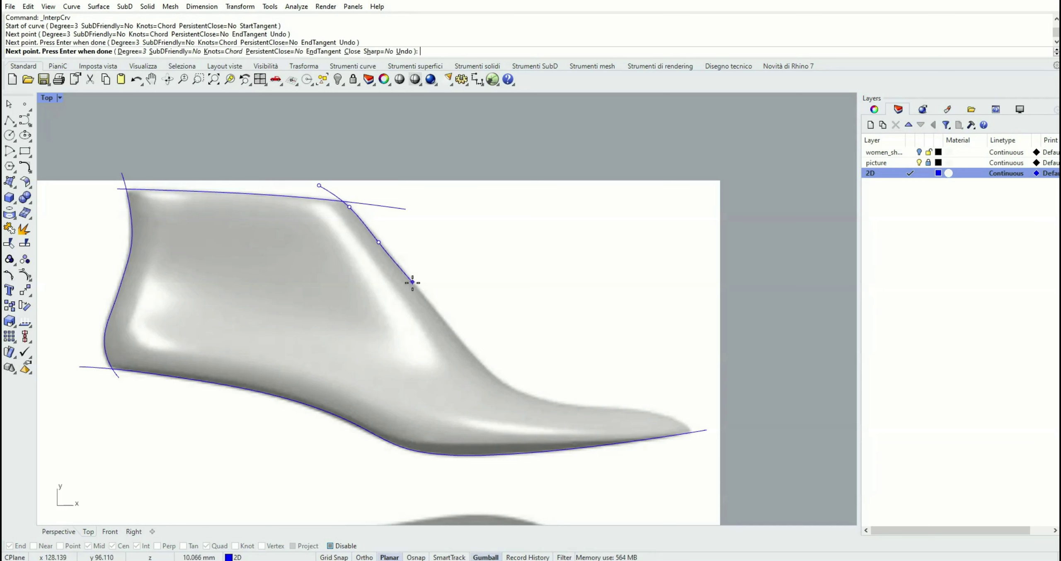
{"action": "left_click", "coordinate": [447, 328]}
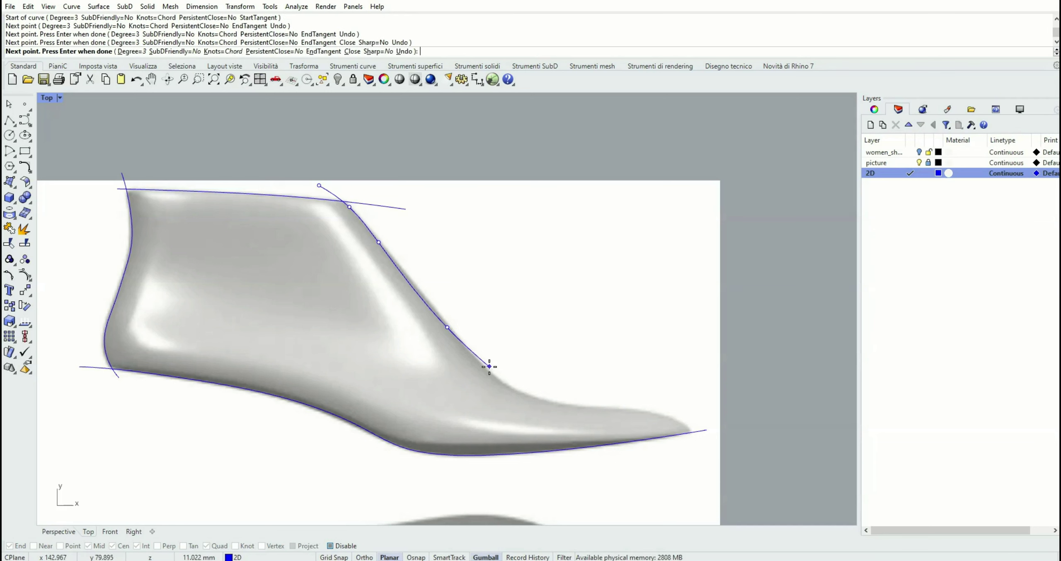
{"action": "left_click", "coordinate": [490, 372]}
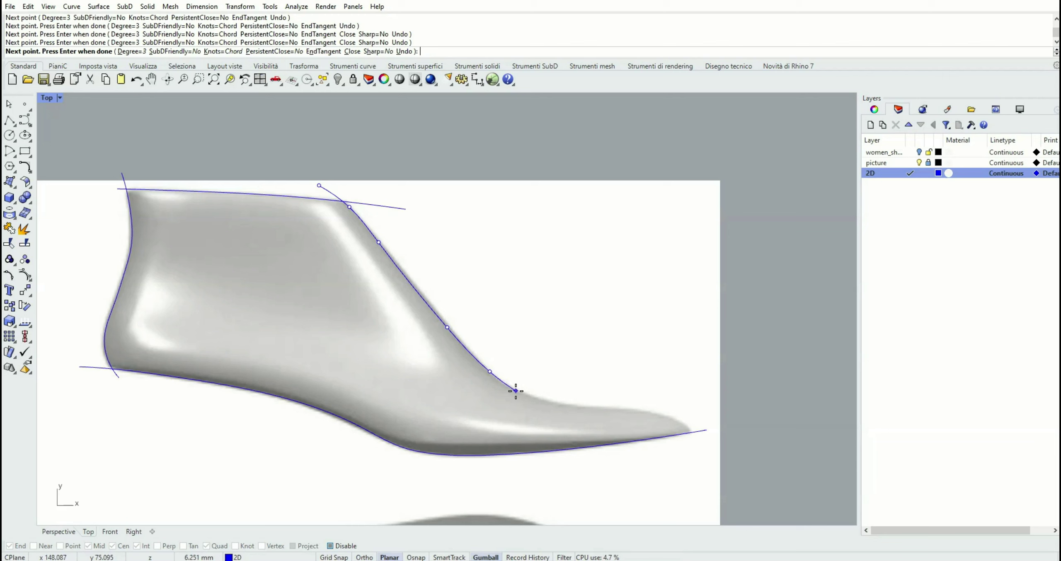
{"action": "left_click", "coordinate": [516, 390]}
{"action": "left_click", "coordinate": [564, 405]}
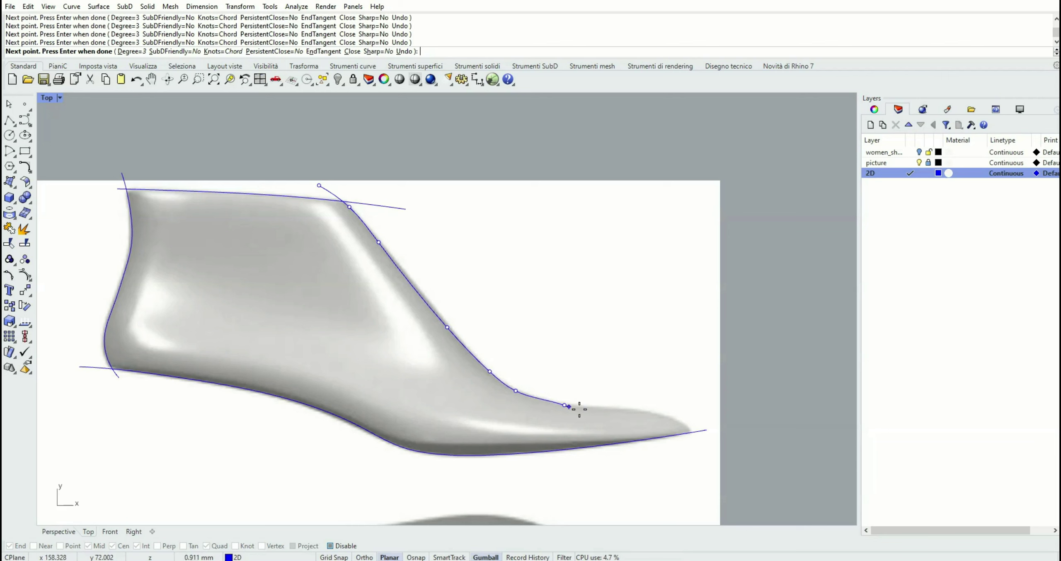
{"action": "left_click", "coordinate": [615, 411]}
{"action": "left_click", "coordinate": [657, 414]}
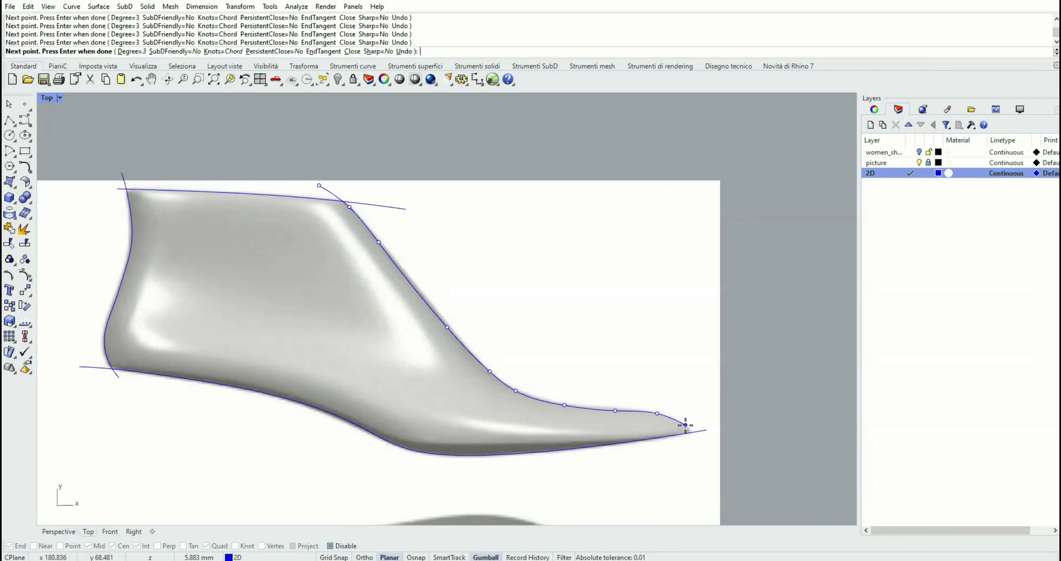
{"action": "left_click", "coordinate": [689, 425]}
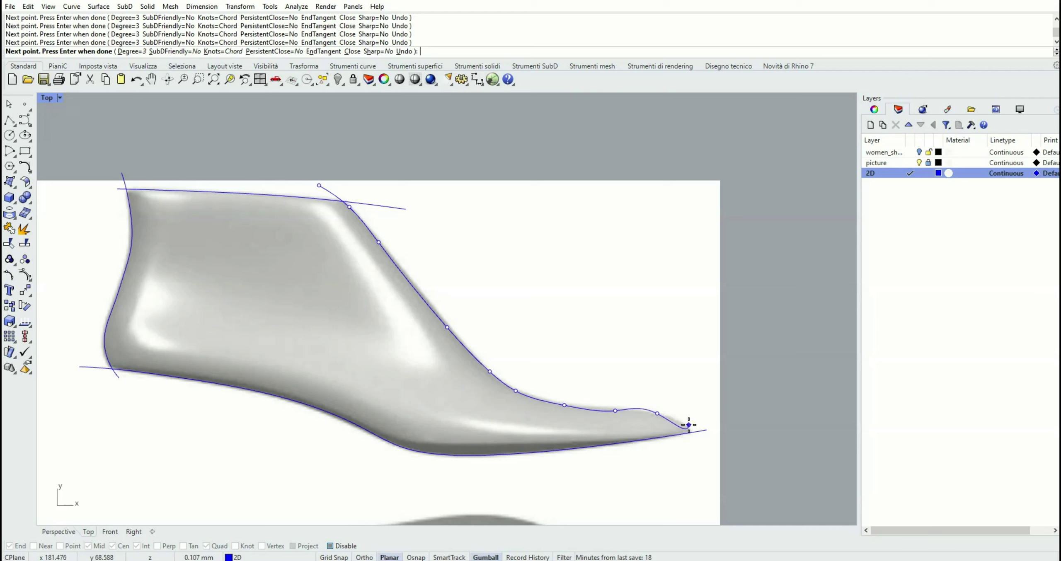
{"action": "left_click", "coordinate": [695, 457]}
{"action": "key", "text": "Return"}
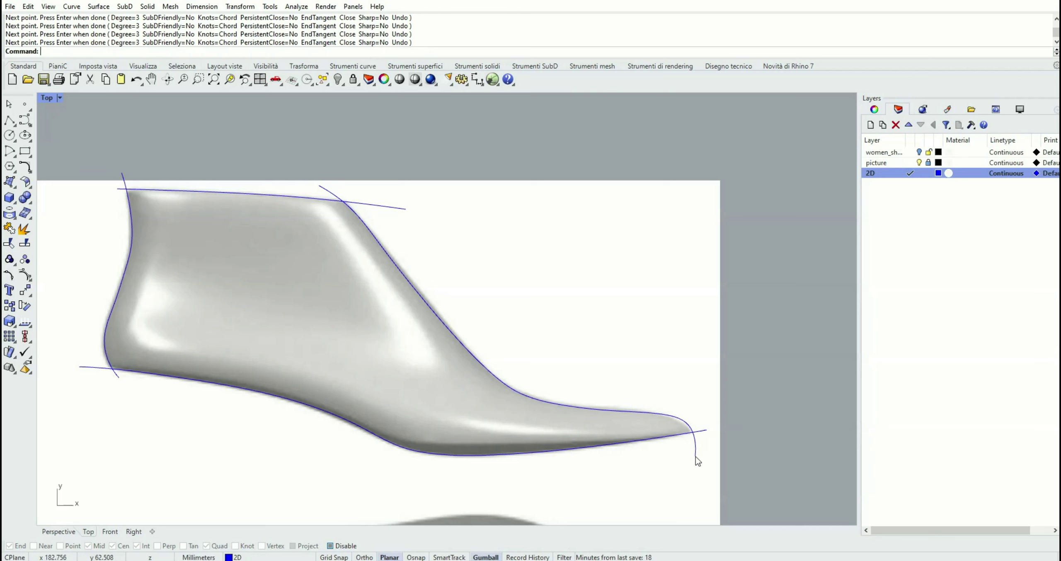
Step: Adjust the two control points on the steep slope of the instep curve to follow the picture
{"action": "right_click_drag", "start_coordinate": [342, 199], "coordinate": [309, 219]}
{"action": "left_click", "coordinate": [372, 294]}
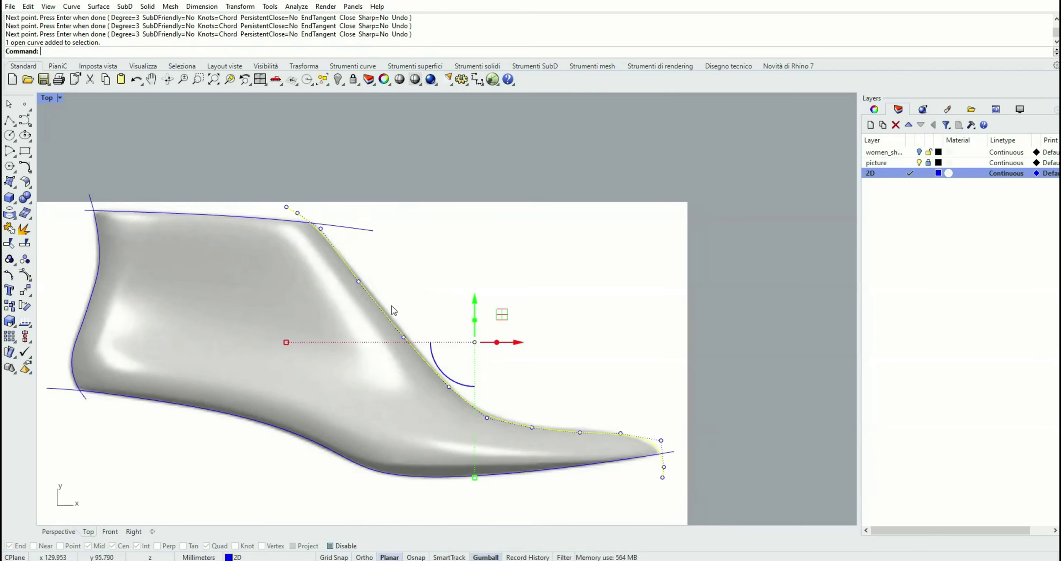
{"action": "scroll", "coordinate": [408, 293], "scroll_direction": "up", "scroll_amount": 2}
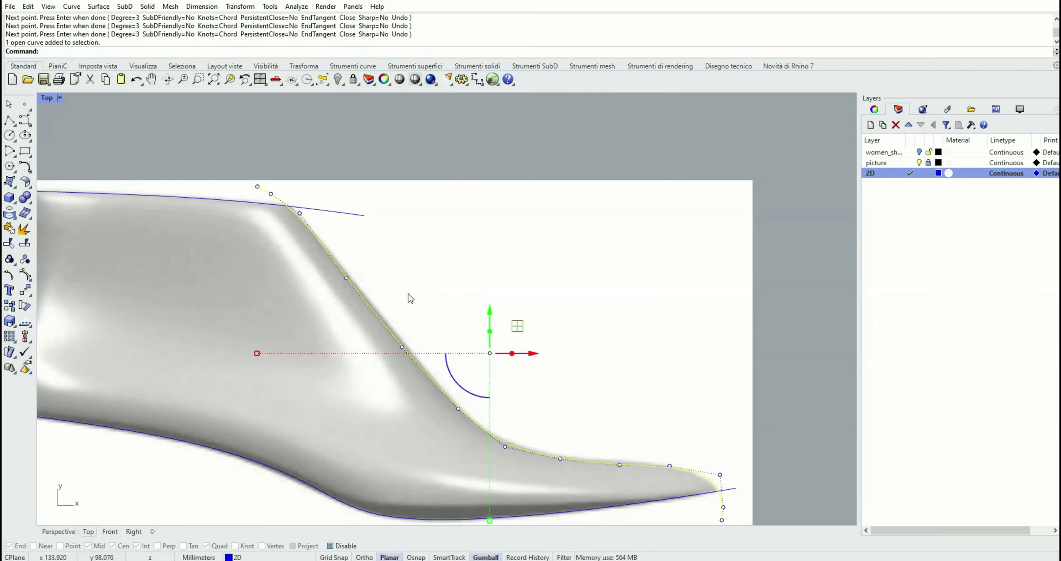
{"action": "left_click", "coordinate": [346, 278]}
{"action": "left_click_drag", "start_coordinate": [373, 254], "coordinate": [376, 250]}
{"action": "left_click", "coordinate": [401, 346]}
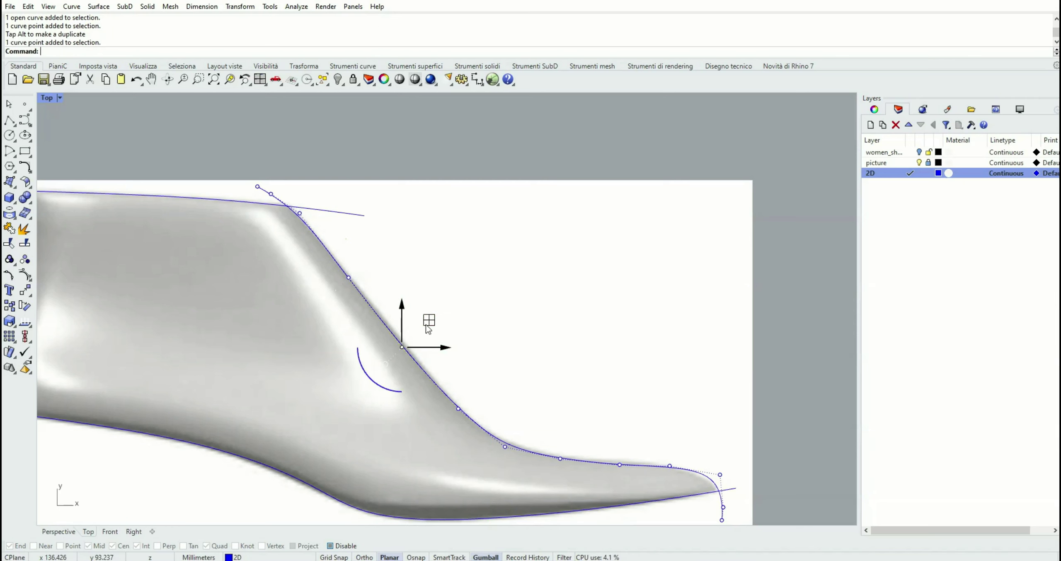
{"action": "left_click", "coordinate": [349, 276]}
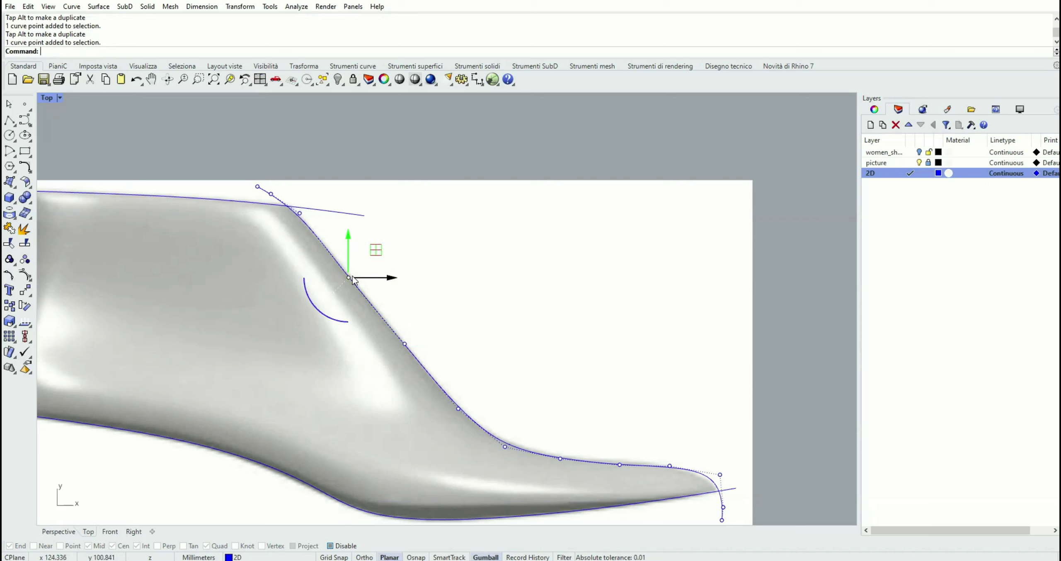
{"action": "left_click_drag", "start_coordinate": [375, 248], "coordinate": [376, 250]}
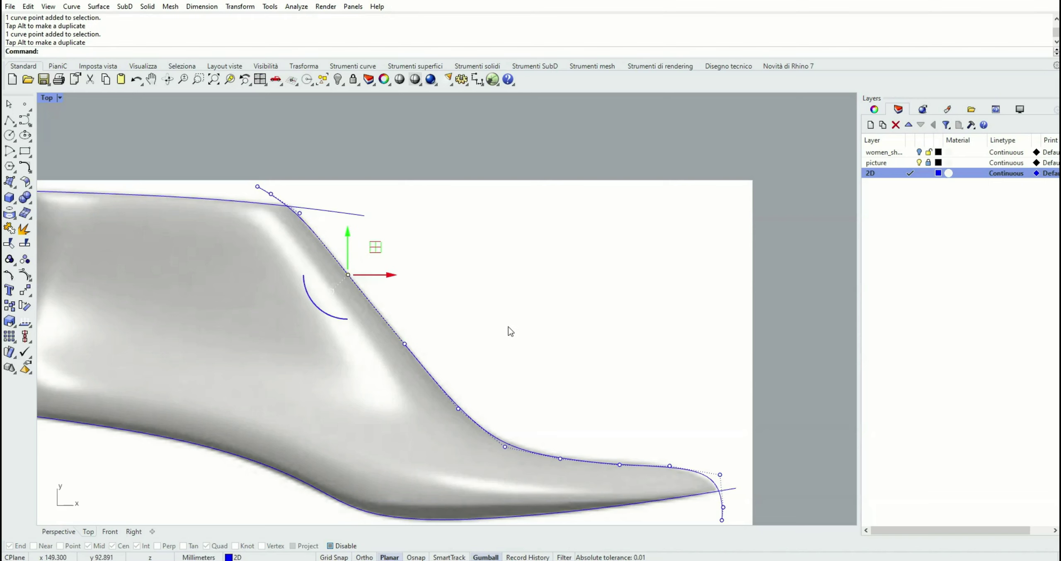
Step: Adjust the control points at the toe end of the instep curve so it follows the rounded toe tip in the picture
{"action": "right_click_drag", "start_coordinate": [508, 329], "coordinate": [370, 216]}
{"action": "right_click_drag", "start_coordinate": [595, 363], "coordinate": [530, 309]}
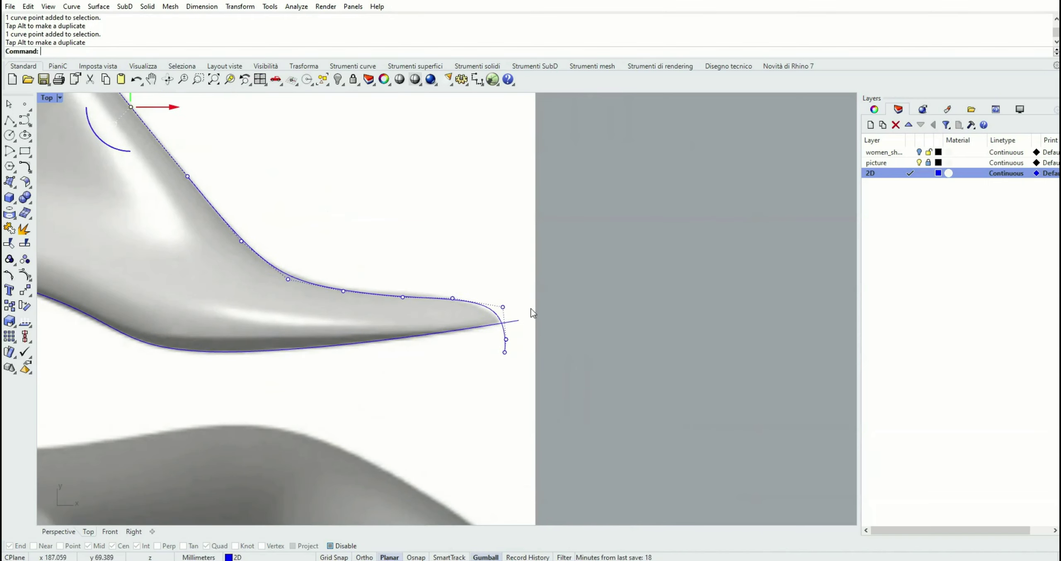
{"action": "left_click", "coordinate": [503, 307]}
{"action": "left_click_drag", "start_coordinate": [530, 282], "coordinate": [522, 285]}
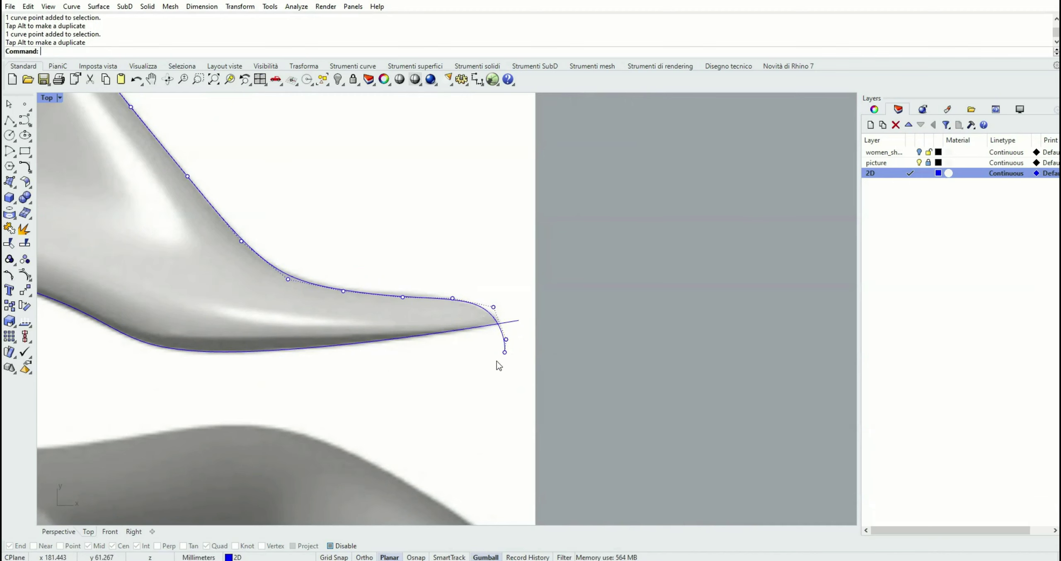
{"action": "left_click_drag", "start_coordinate": [497, 362], "coordinate": [529, 325]}
{"action": "scroll", "coordinate": [518, 339], "scroll_direction": "up", "scroll_amount": 4}
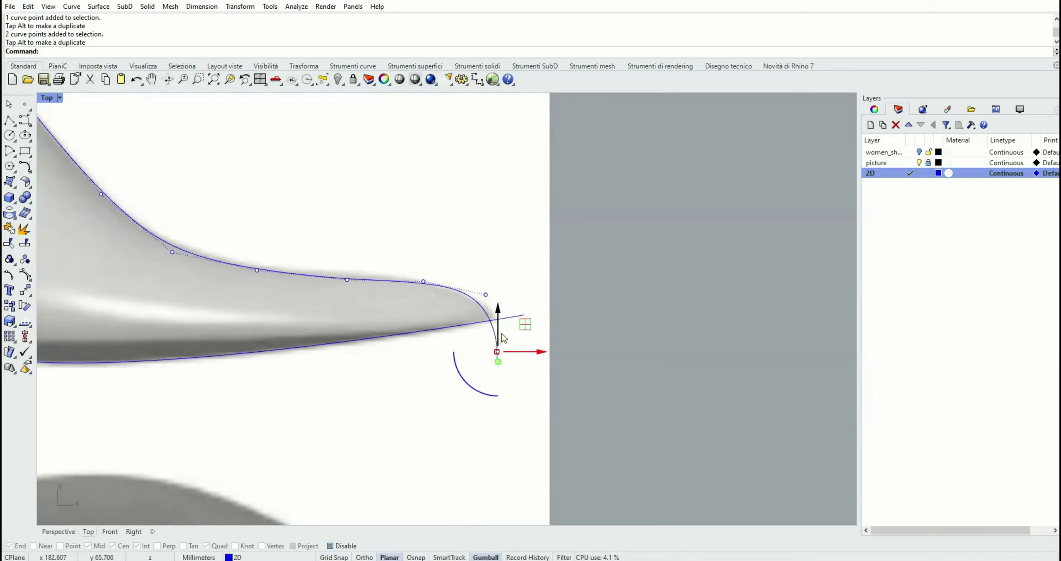
{"action": "left_click", "coordinate": [473, 261]}
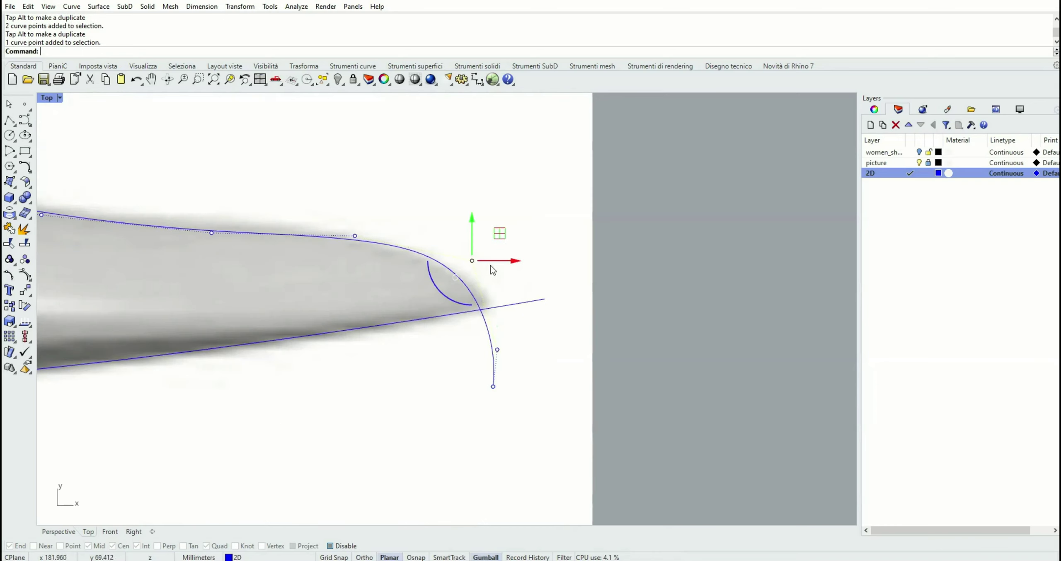
{"action": "left_click_drag", "start_coordinate": [498, 234], "coordinate": [506, 240]}
{"action": "left_click", "coordinate": [497, 351]}
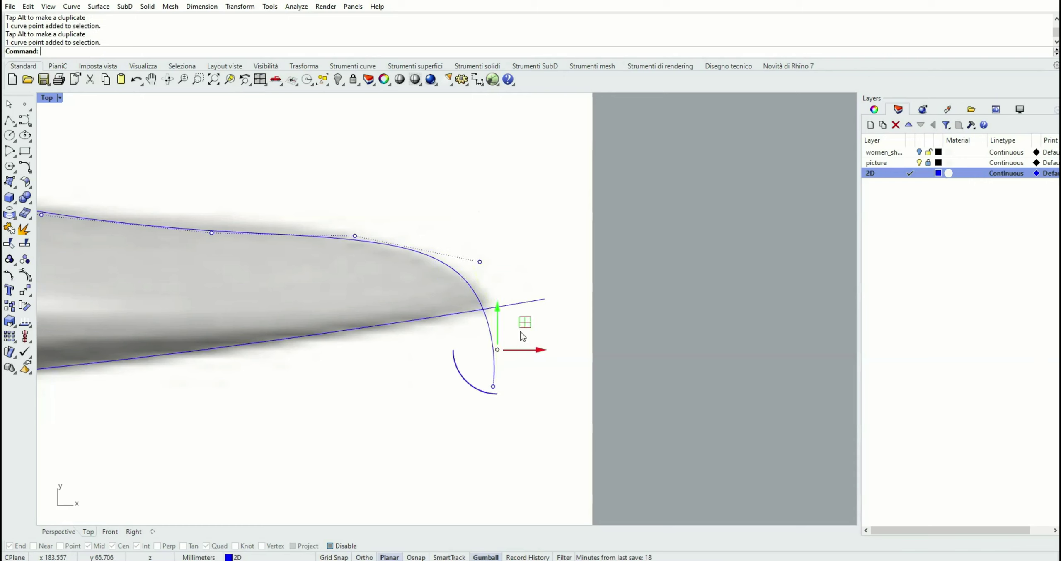
{"action": "left_click_drag", "start_coordinate": [524, 327], "coordinate": [517, 324]}
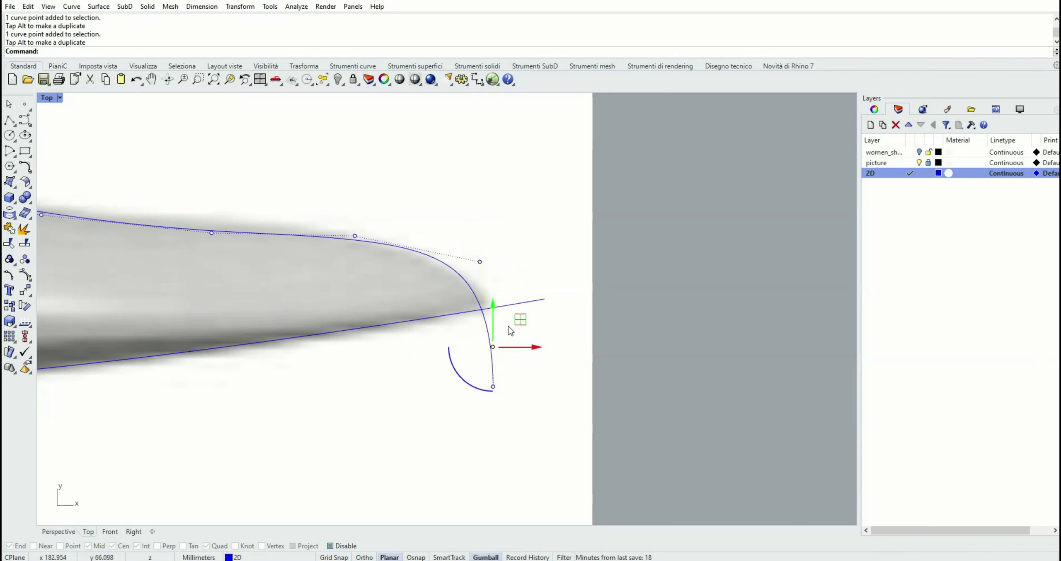
Step: Deselect the instep curve to leave control point editing and save the file
{"action": "scroll", "coordinate": [421, 333], "scroll_direction": "down", "scroll_amount": 4}
{"action": "right_click_drag", "start_coordinate": [372, 334], "coordinate": [500, 363]}
{"action": "scroll", "coordinate": [501, 332], "scroll_direction": "down", "scroll_amount": 4}
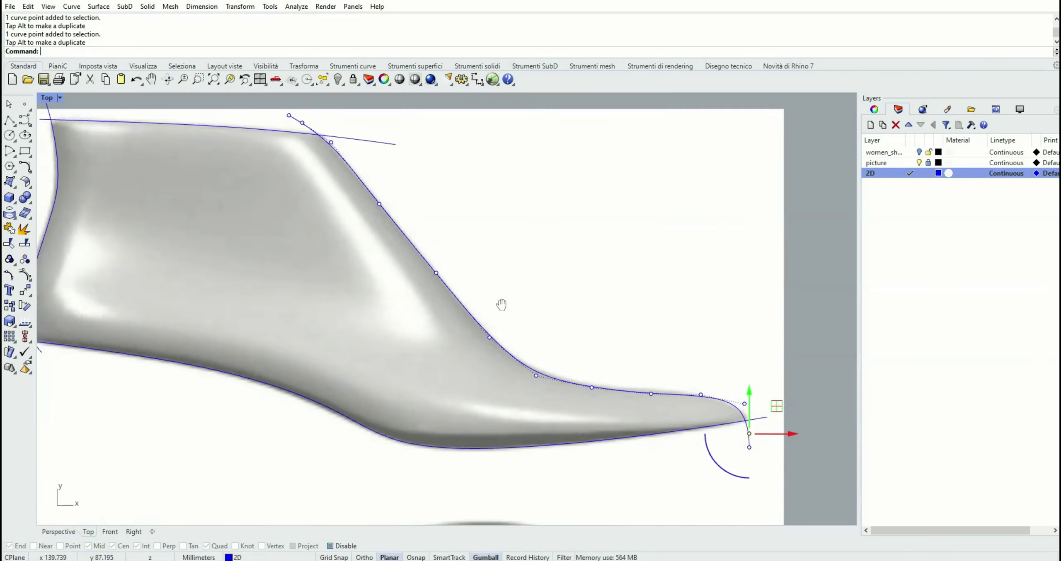
{"action": "key", "text": "Escape"}
{"action": "right_click_drag", "start_coordinate": [269, 259], "coordinate": [343, 268]}
{"action": "scroll", "coordinate": [323, 237], "scroll_direction": "down", "scroll_amount": 2}
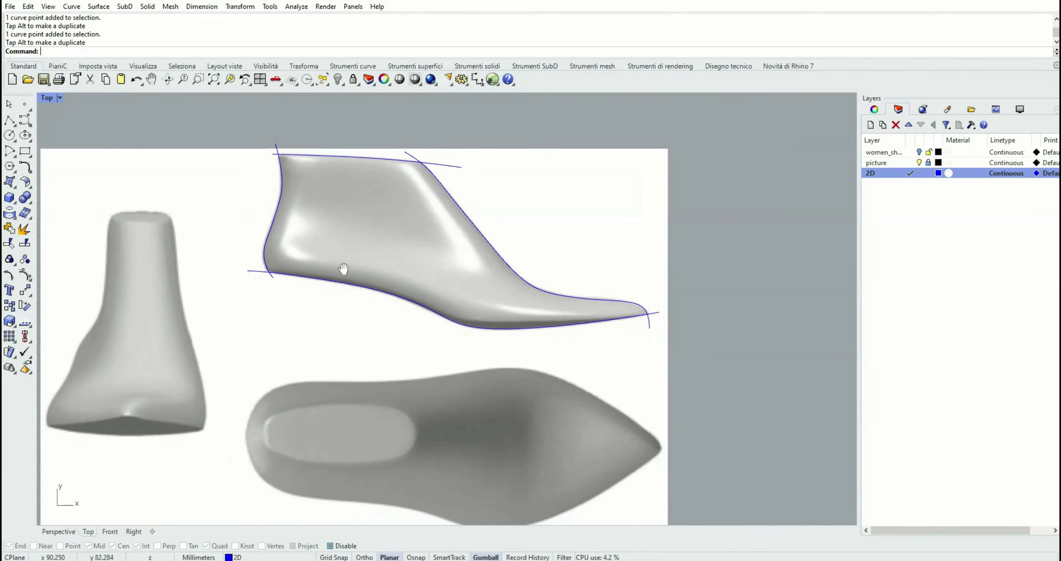
{"action": "left_click", "coordinate": [43, 80]}
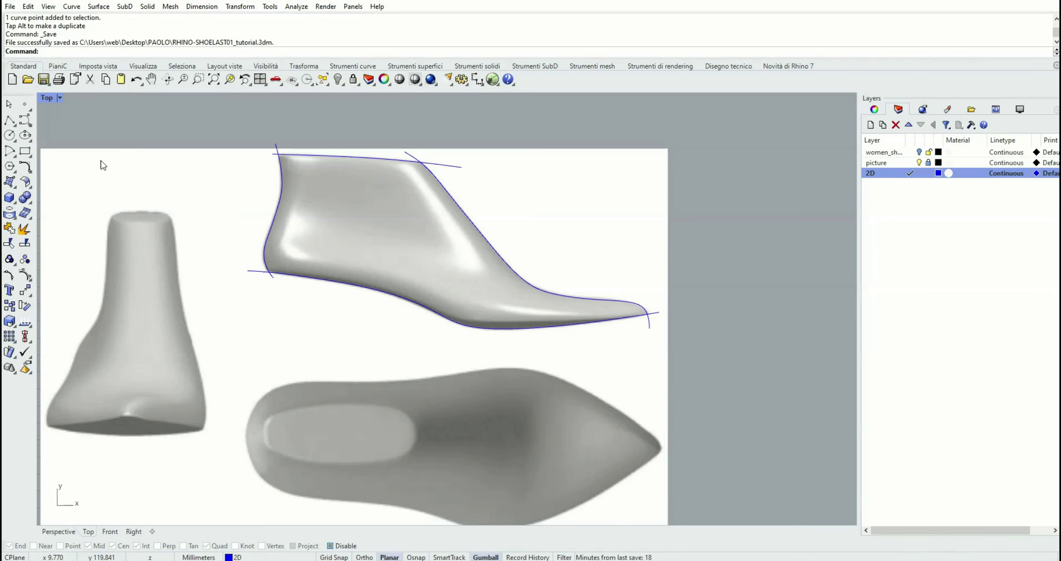
Step: Start a degree 3 interpolated curve along the upper edge of the last's plan view, from near the heel around the toe tip
{"action": "right_click_drag", "start_coordinate": [372, 357], "coordinate": [318, 258]}
{"action": "left_click", "coordinate": [25, 121]}
{"action": "scroll", "coordinate": [178, 272], "scroll_direction": "up", "scroll_amount": 2}
{"action": "left_click", "coordinate": [263, 278]}
{"action": "left_click", "coordinate": [319, 277]}
{"action": "left_click", "coordinate": [389, 278]}
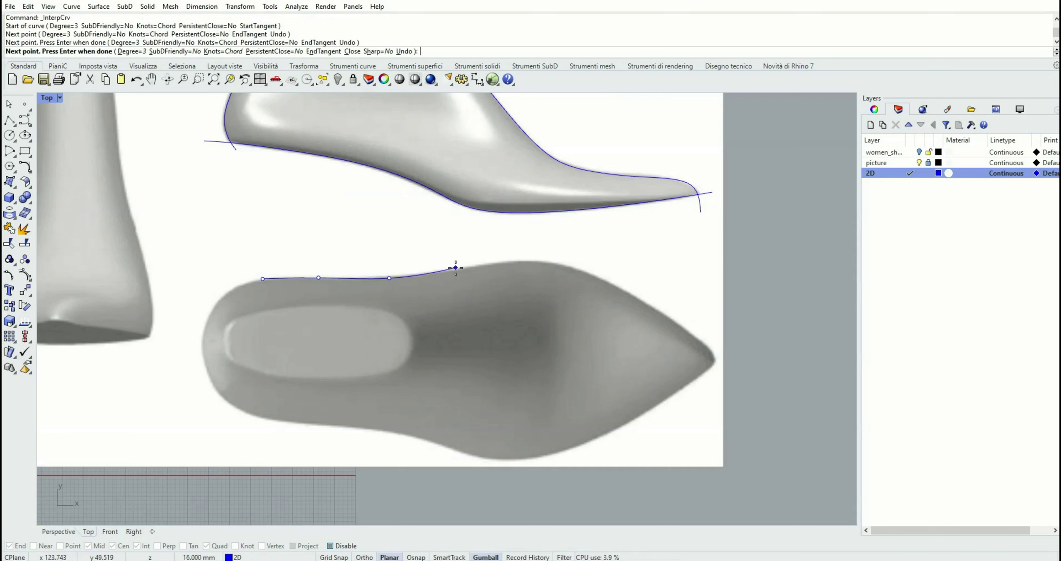
{"action": "left_click", "coordinate": [463, 269]}
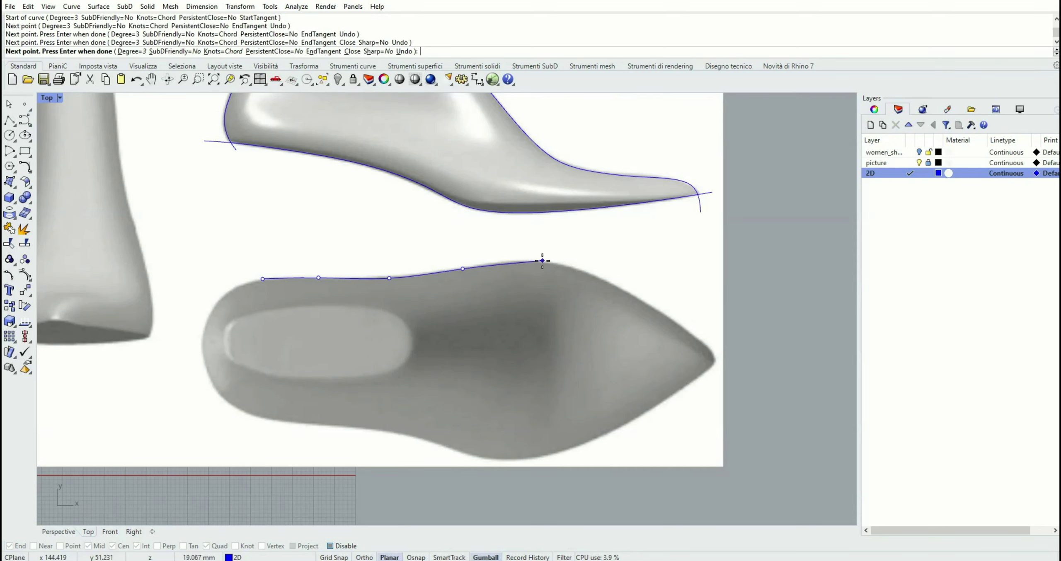
{"action": "left_click", "coordinate": [530, 261]}
{"action": "left_click", "coordinate": [585, 272]}
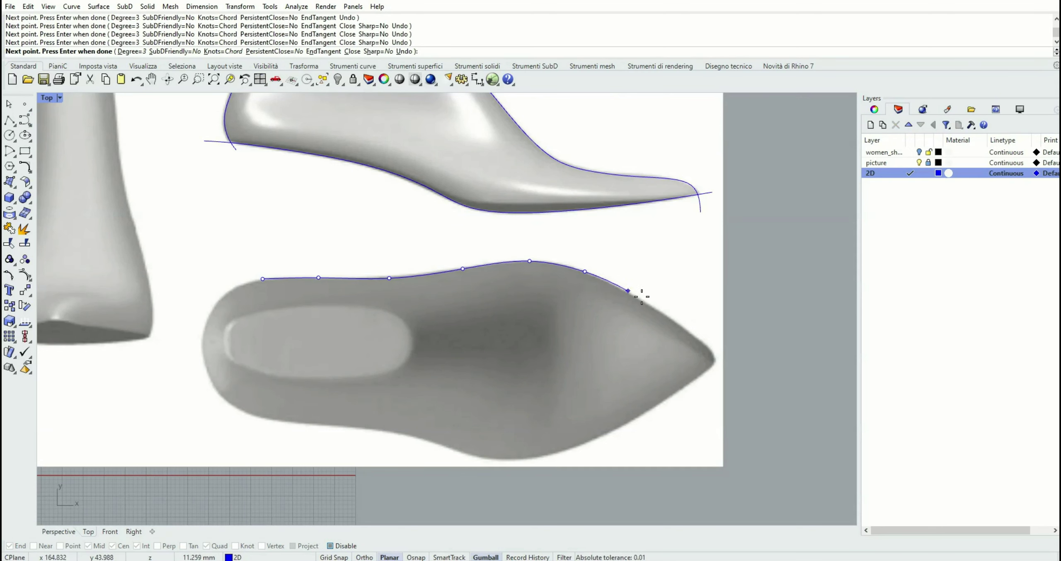
{"action": "left_click", "coordinate": [638, 300]}
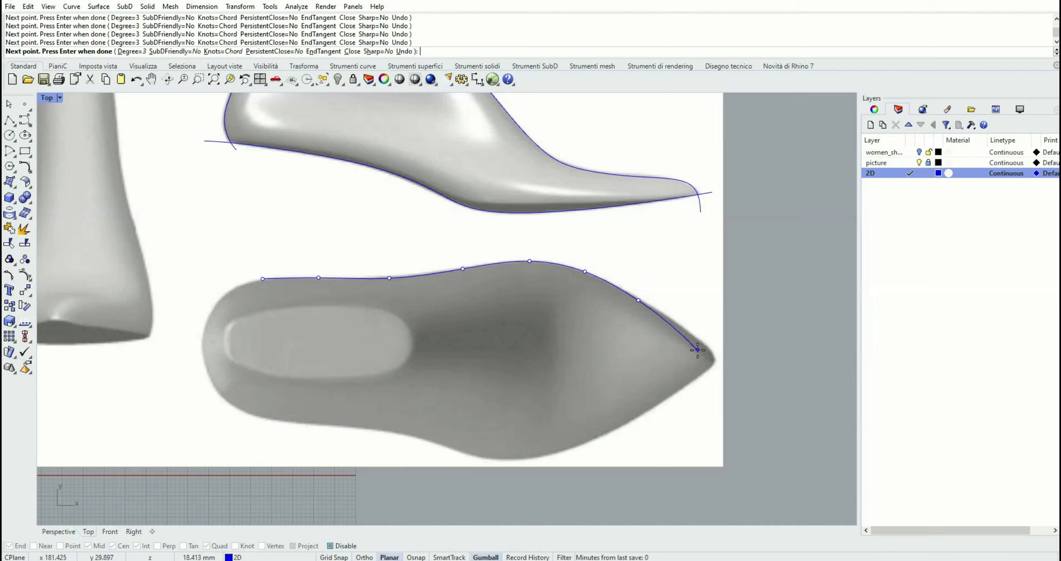
{"action": "left_click", "coordinate": [688, 332]}
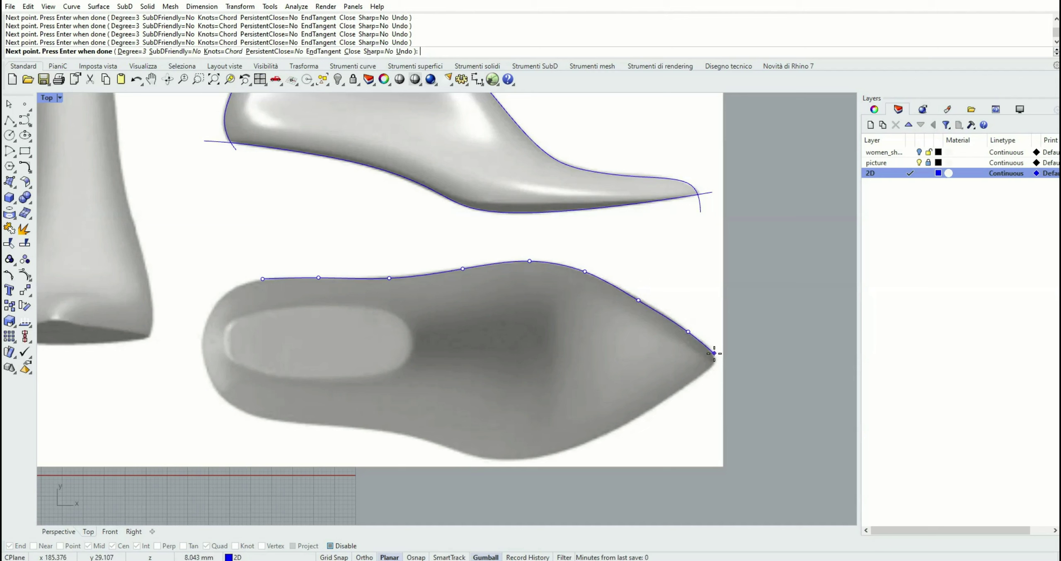
{"action": "left_click", "coordinate": [713, 353]}
{"action": "left_click", "coordinate": [706, 371]}
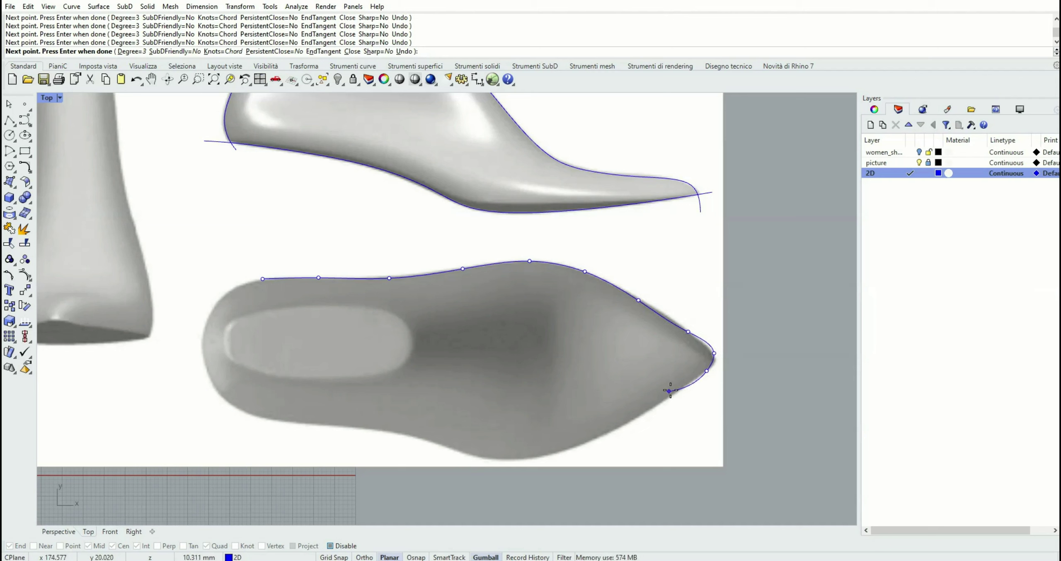
Step: Continue the interpolated curve along the lower edge and around the heel, closing it at its start point with object snaps enabled
{"action": "left_click", "coordinate": [674, 391]}
{"action": "left_click", "coordinate": [585, 444]}
{"action": "left_click", "coordinate": [517, 458]}
{"action": "left_click", "coordinate": [463, 453]}
{"action": "left_click", "coordinate": [421, 435]}
{"action": "left_click", "coordinate": [367, 428]}
{"action": "left_click", "coordinate": [286, 421]}
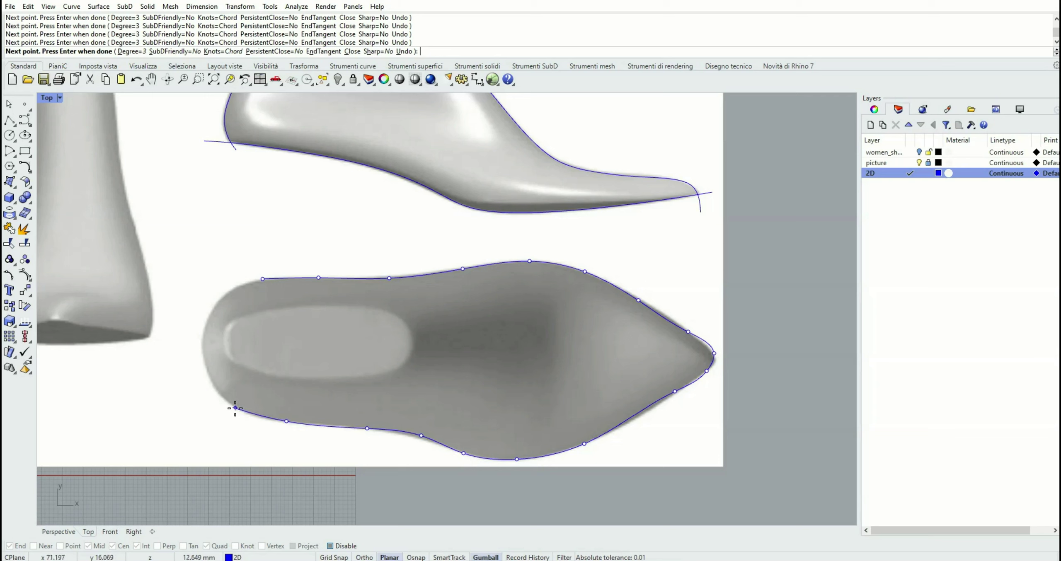
{"action": "left_click", "coordinate": [234, 405]}
{"action": "left_click", "coordinate": [206, 366]}
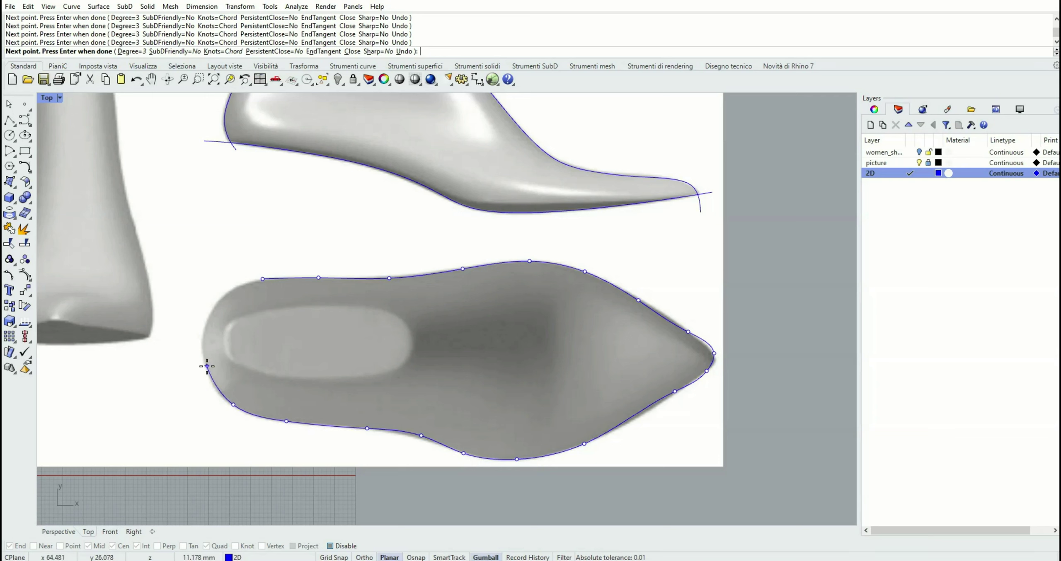
{"action": "left_click", "coordinate": [207, 320]}
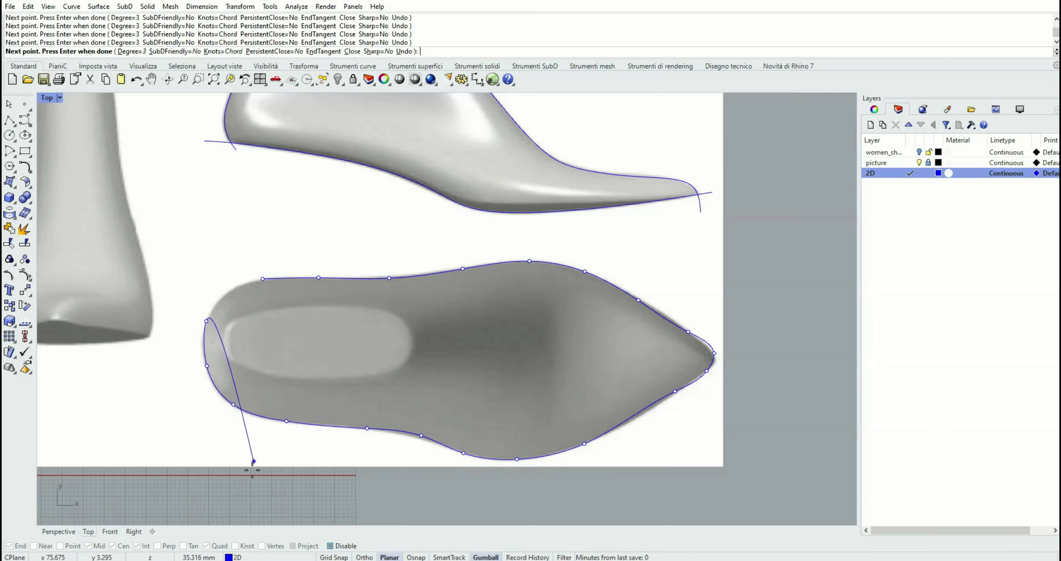
{"action": "left_click", "coordinate": [341, 546]}
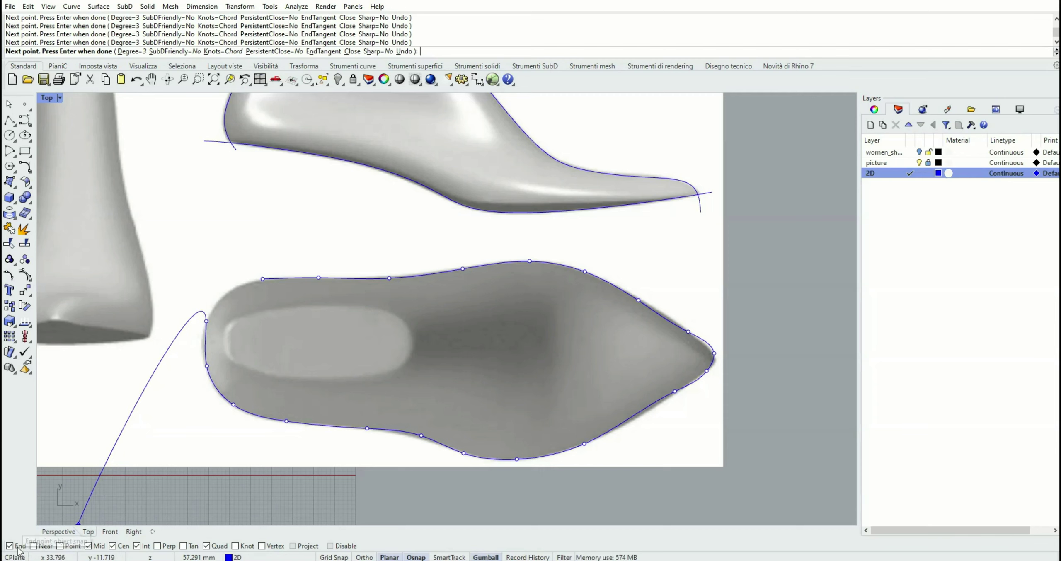
{"action": "left_click", "coordinate": [261, 280]}
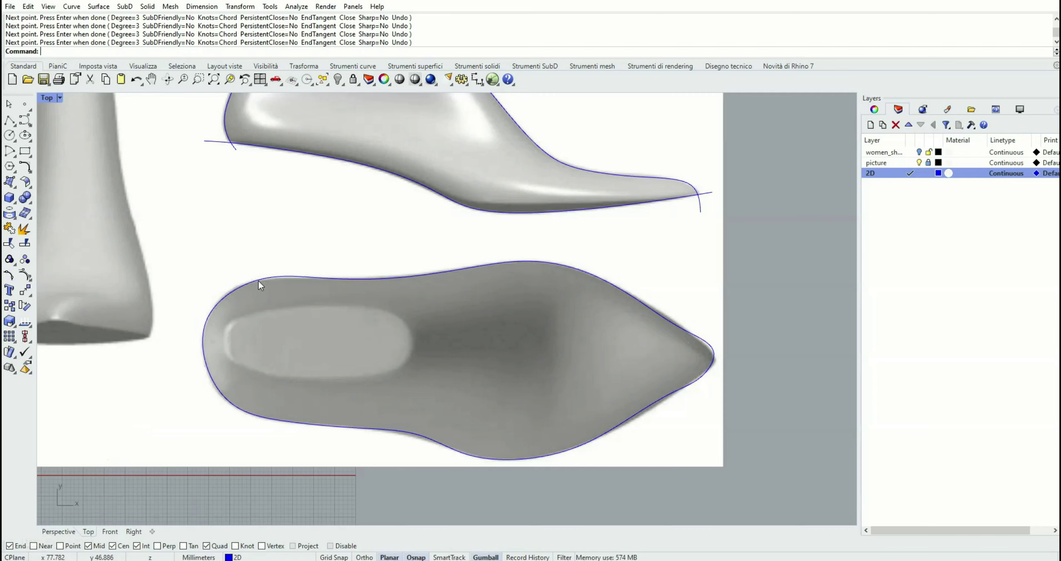
Step: Pull the plan outline's upper toe-tip control point slightly inward, and disable object snaps
{"action": "right_click_drag", "start_coordinate": [426, 331], "coordinate": [294, 284]}
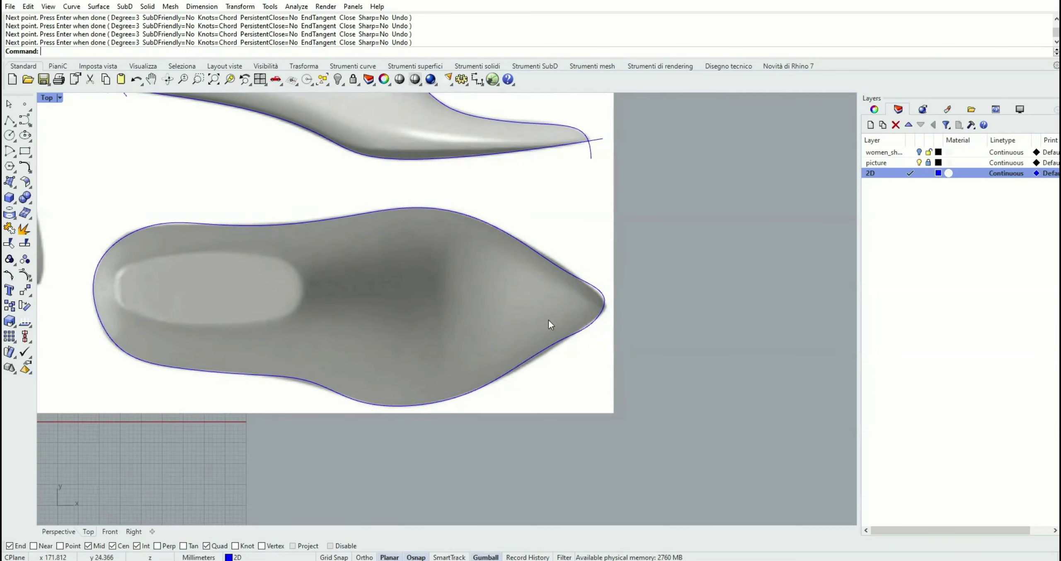
{"action": "left_click", "coordinate": [562, 340]}
{"action": "right_click_drag", "start_coordinate": [548, 372], "coordinate": [511, 351]}
{"action": "scroll", "coordinate": [507, 348], "scroll_direction": "up", "scroll_amount": 4}
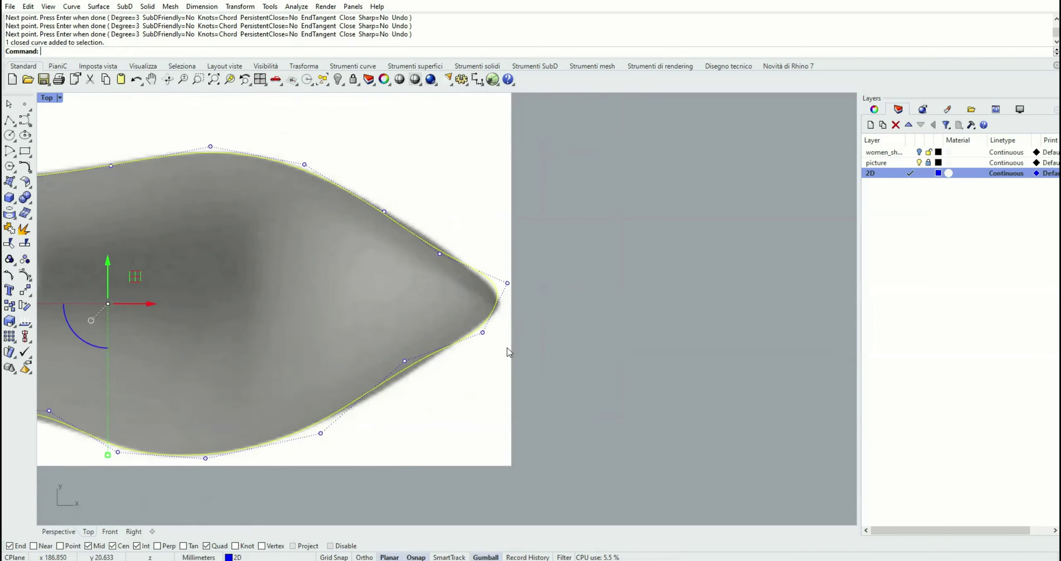
{"action": "left_click", "coordinate": [507, 283]}
{"action": "left_click_drag", "start_coordinate": [503, 293], "coordinate": [497, 294]}
{"action": "left_click", "coordinate": [331, 546]}
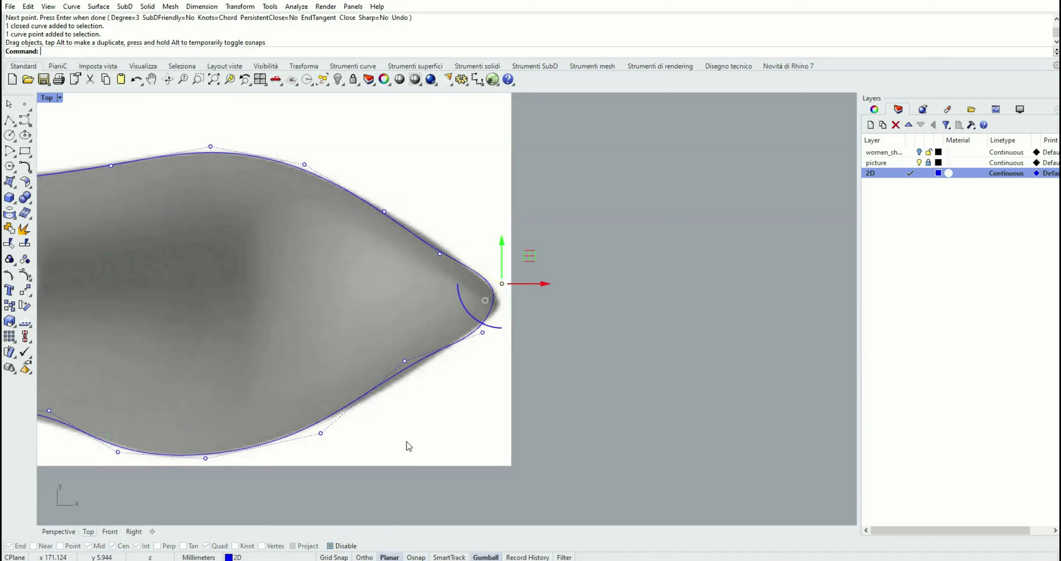
Step: Adjust the control points on both sides of the pointed toe so the plan outline follows the picture
{"action": "left_click_drag", "start_coordinate": [440, 254], "coordinate": [462, 214]}
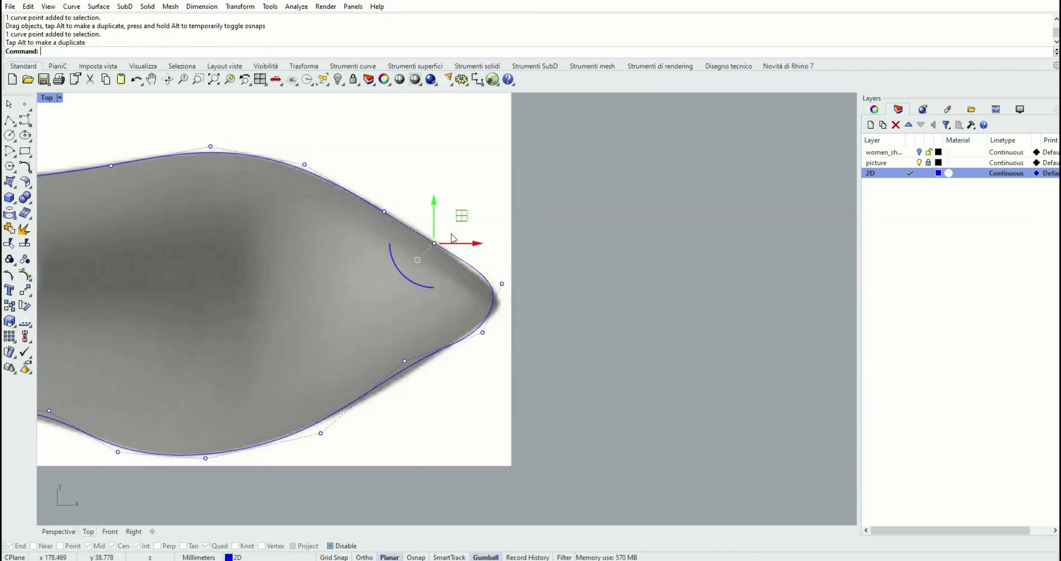
{"action": "left_click", "coordinate": [502, 284]}
{"action": "left_click_drag", "start_coordinate": [530, 262], "coordinate": [533, 266]}
{"action": "left_click", "coordinate": [404, 361]}
{"action": "left_click_drag", "start_coordinate": [432, 334], "coordinate": [435, 342]}
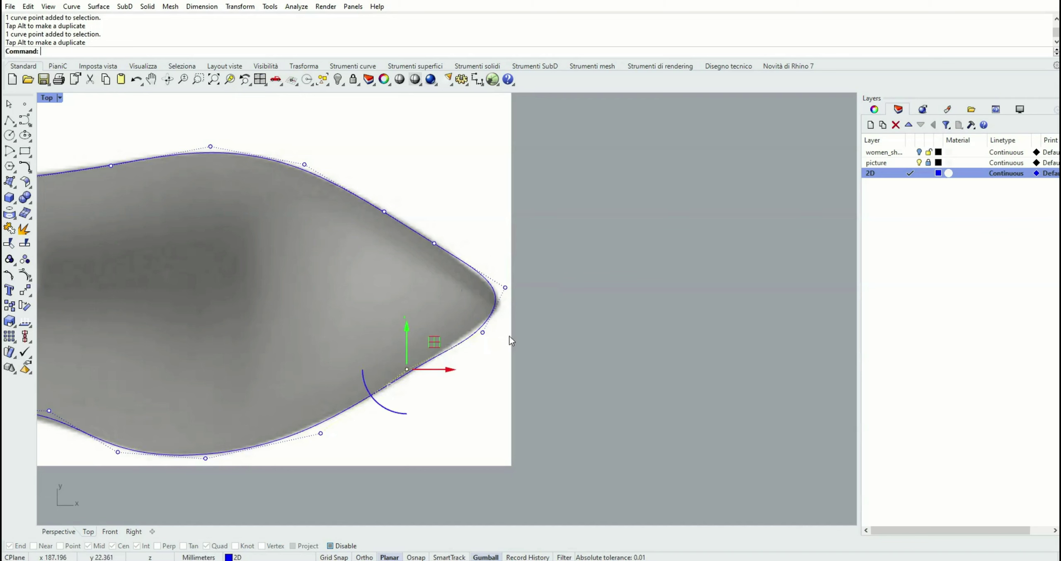
{"action": "left_click", "coordinate": [483, 333]}
{"action": "left_click_drag", "start_coordinate": [510, 306], "coordinate": [502, 308]}
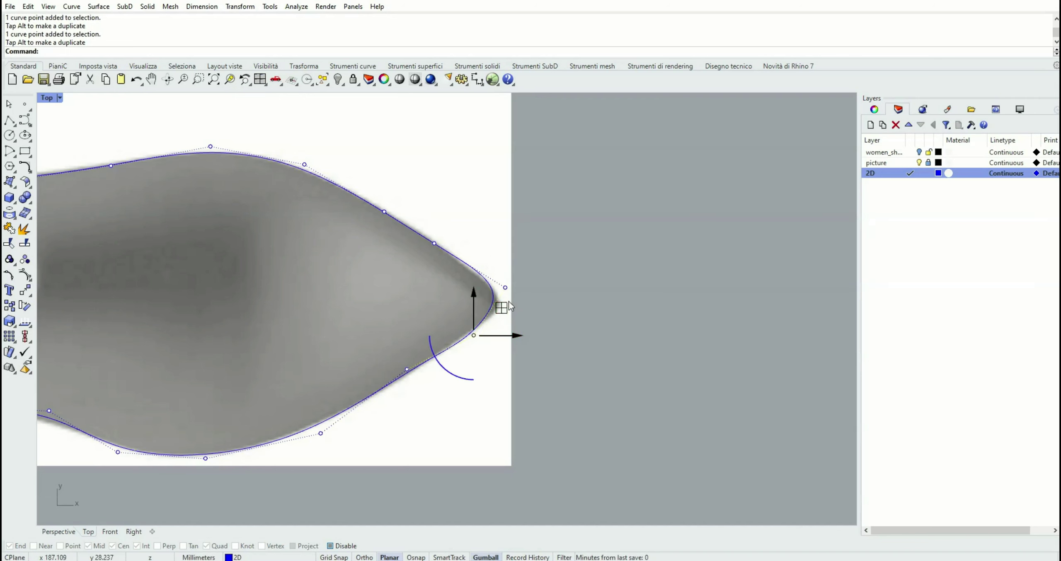
Step: Refine the two toe-tip control points and the adjacent one on the lower edge to match the picture's pointed toe
{"action": "left_click", "coordinate": [505, 288]}
{"action": "left_click_drag", "start_coordinate": [528, 264], "coordinate": [534, 272]}
{"action": "left_click", "coordinate": [474, 335]}
{"action": "left_click_drag", "start_coordinate": [501, 308], "coordinate": [499, 308]}
{"action": "scroll", "coordinate": [378, 394], "scroll_direction": "down", "scroll_amount": 2}
{"action": "right_click_drag", "start_coordinate": [378, 393], "coordinate": [478, 354]}
{"action": "left_click", "coordinate": [506, 330]}
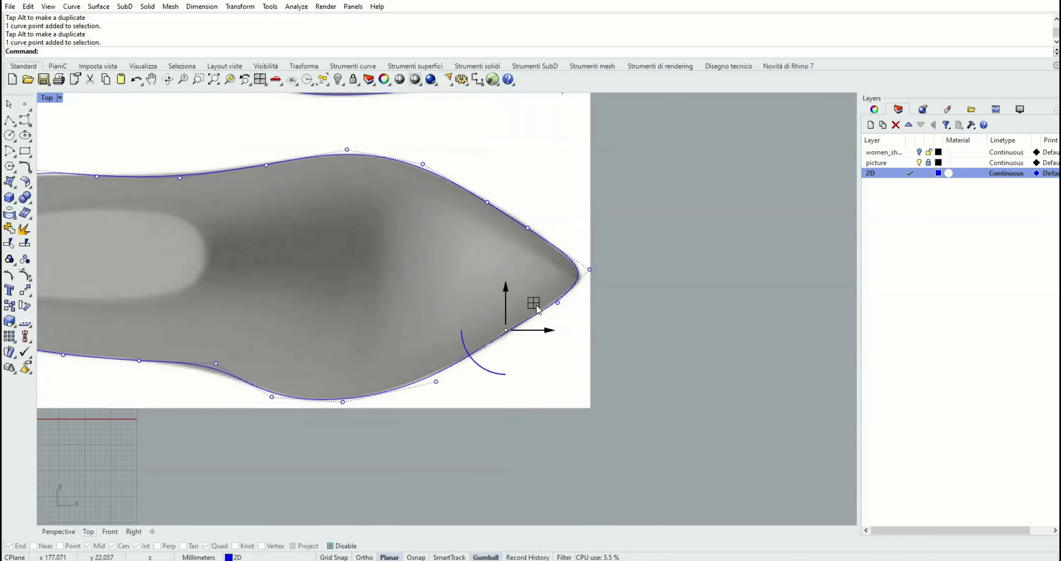
{"action": "left_click_drag", "start_coordinate": [533, 305], "coordinate": [537, 309]}
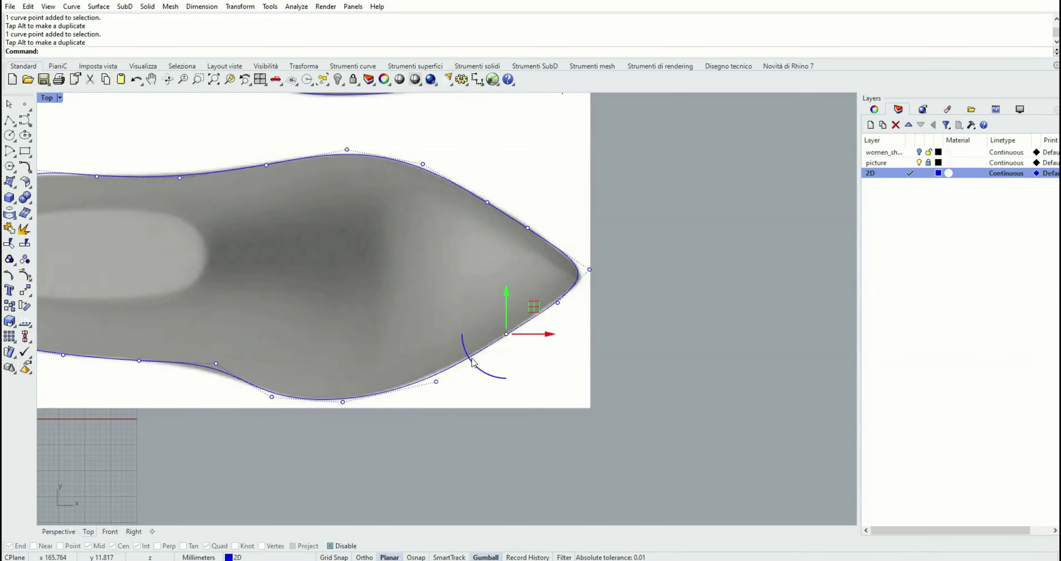
Step: Move the control point at the upper heel corner to fit the plan outline to the picture, and leave control point editing
{"action": "scroll", "coordinate": [351, 363], "scroll_direction": "down", "scroll_amount": 2}
{"action": "right_click_drag", "start_coordinate": [170, 288], "coordinate": [239, 308]}
{"action": "scroll", "coordinate": [193, 256], "scroll_direction": "up", "scroll_amount": 4}
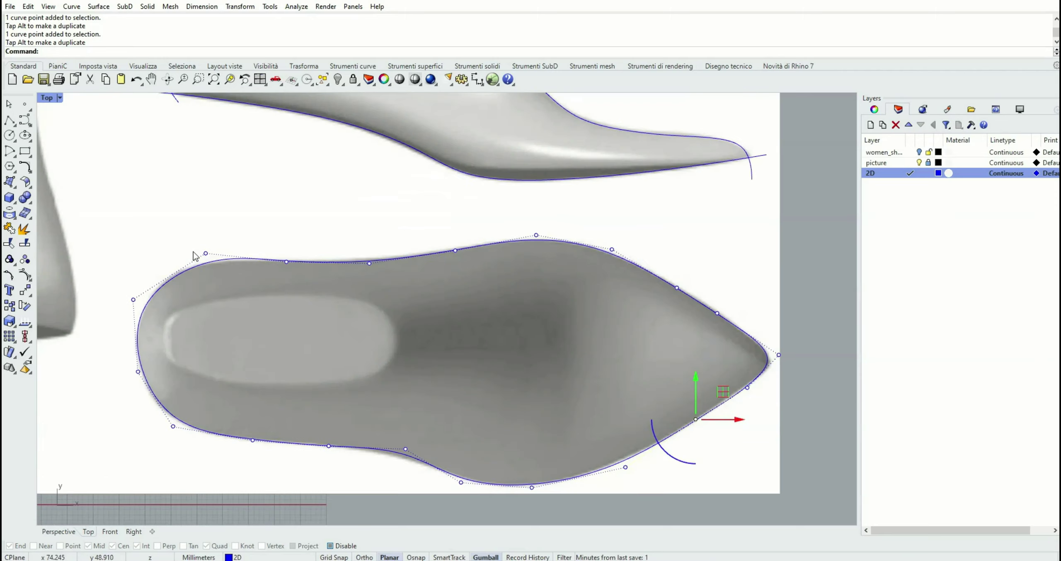
{"action": "left_click_drag", "start_coordinate": [193, 244], "coordinate": [234, 265]}
{"action": "left_click_drag", "start_coordinate": [232, 226], "coordinate": [227, 229]}
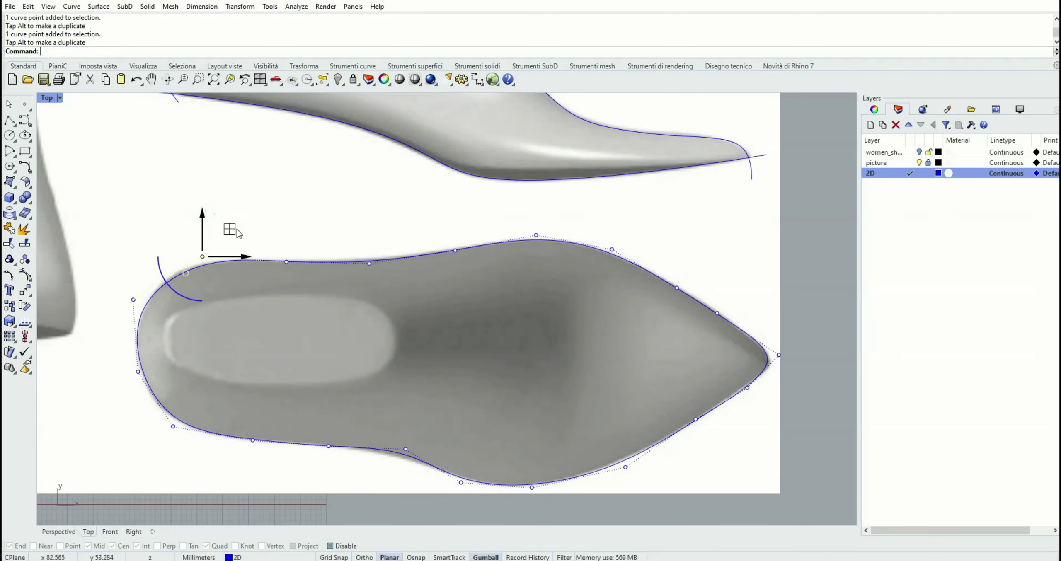
{"action": "key", "text": "Escape"}
{"action": "scroll", "coordinate": [315, 228], "scroll_direction": "down", "scroll_amount": 4}
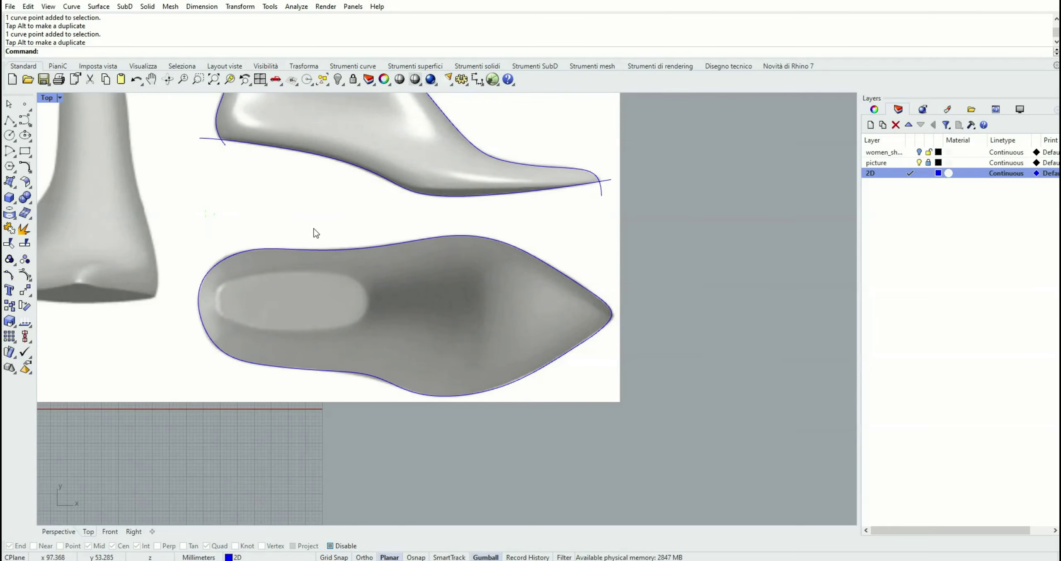
Step: Start an interpolated curve on the last's inner oval top face, tracing its upper edge from the heel end to the rounded front end
{"action": "scroll", "coordinate": [239, 321], "scroll_direction": "up", "scroll_amount": 4}
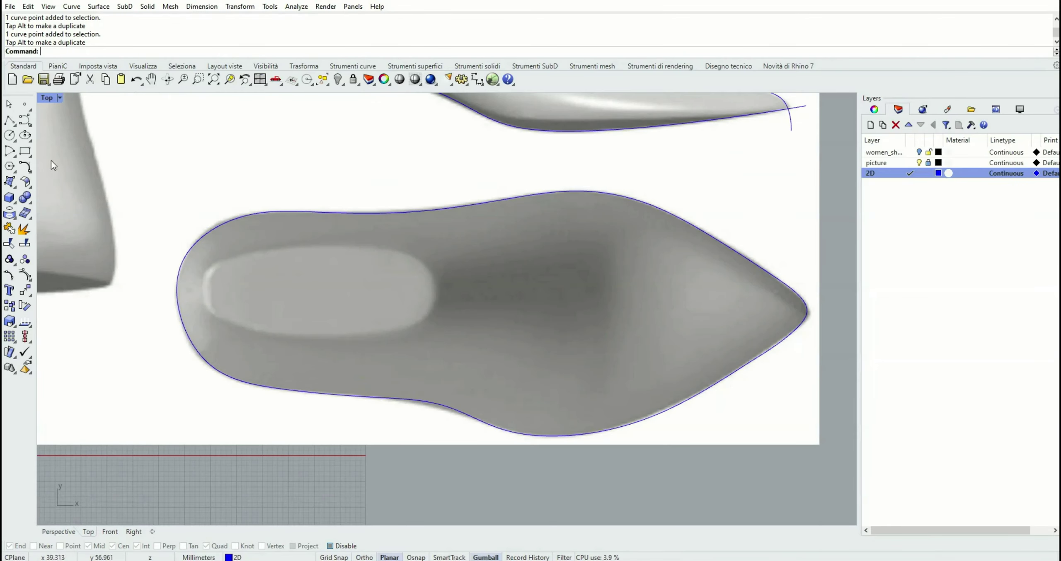
{"action": "left_click", "coordinate": [28, 124]}
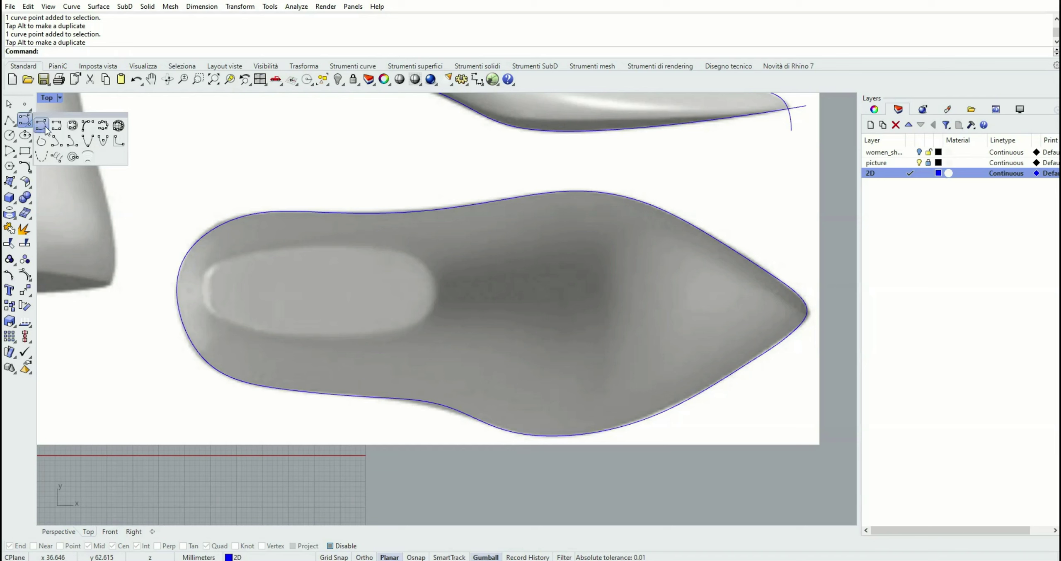
{"action": "left_click", "coordinate": [45, 126]}
{"action": "left_click", "coordinate": [225, 262]}
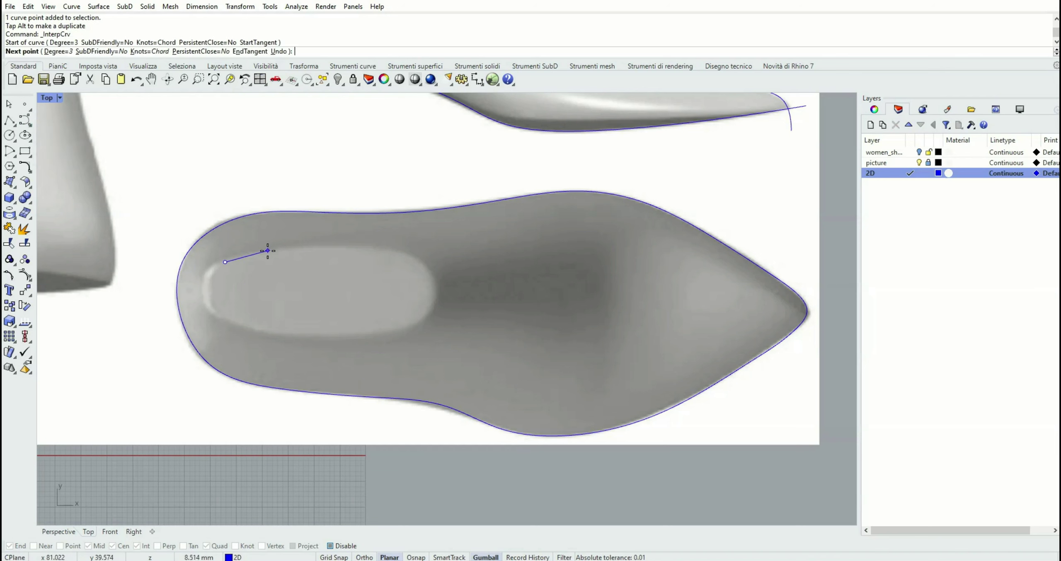
{"action": "left_click", "coordinate": [268, 251]}
{"action": "left_click", "coordinate": [388, 250]}
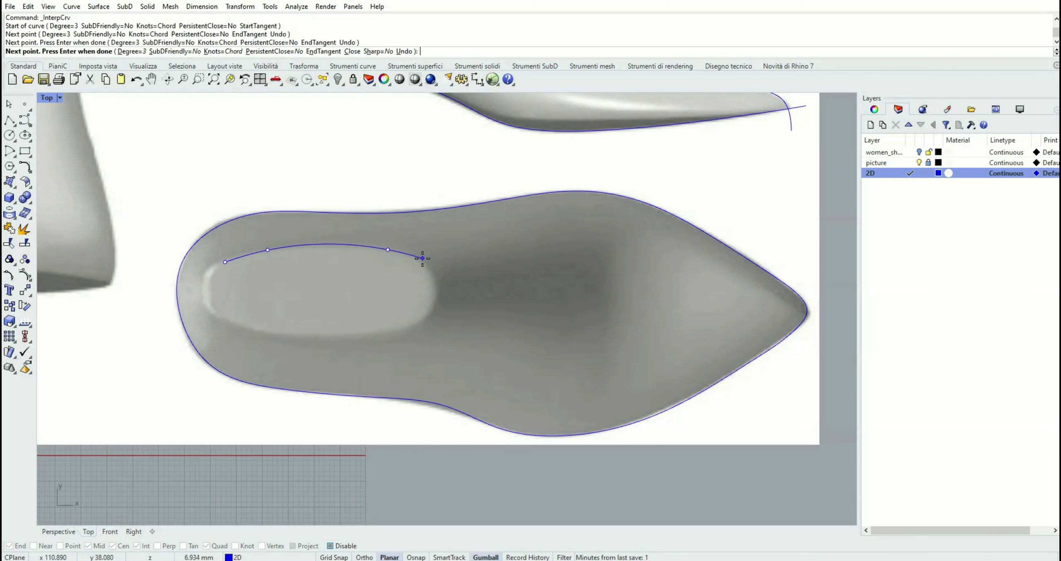
{"action": "left_click", "coordinate": [422, 259]}
{"action": "left_click", "coordinate": [437, 292]}
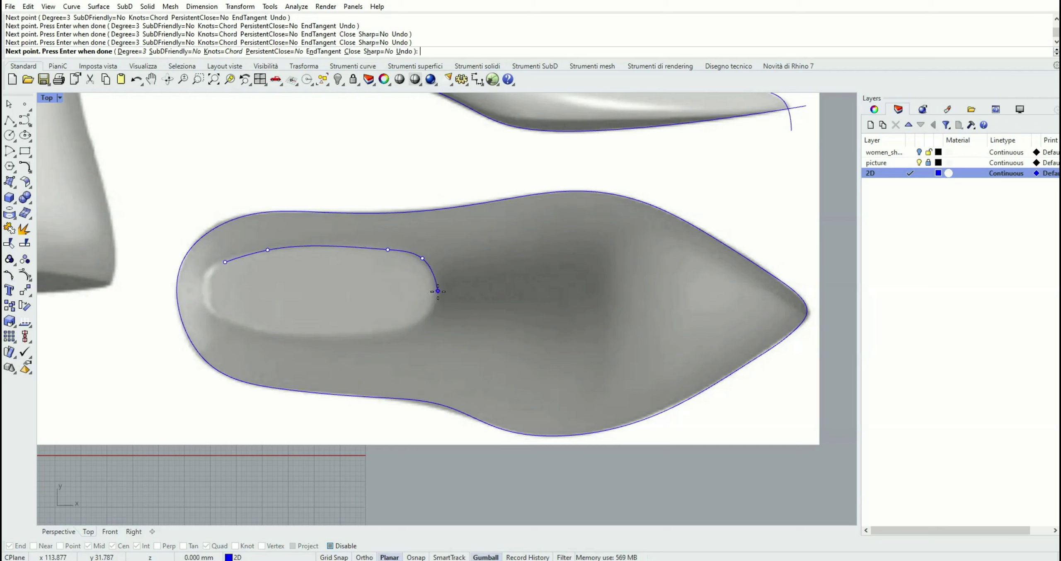
Step: Continue the oval curve along its lower edge and around the heel end, closing it at its start point
{"action": "left_click", "coordinate": [424, 319]}
{"action": "left_click", "coordinate": [392, 330]}
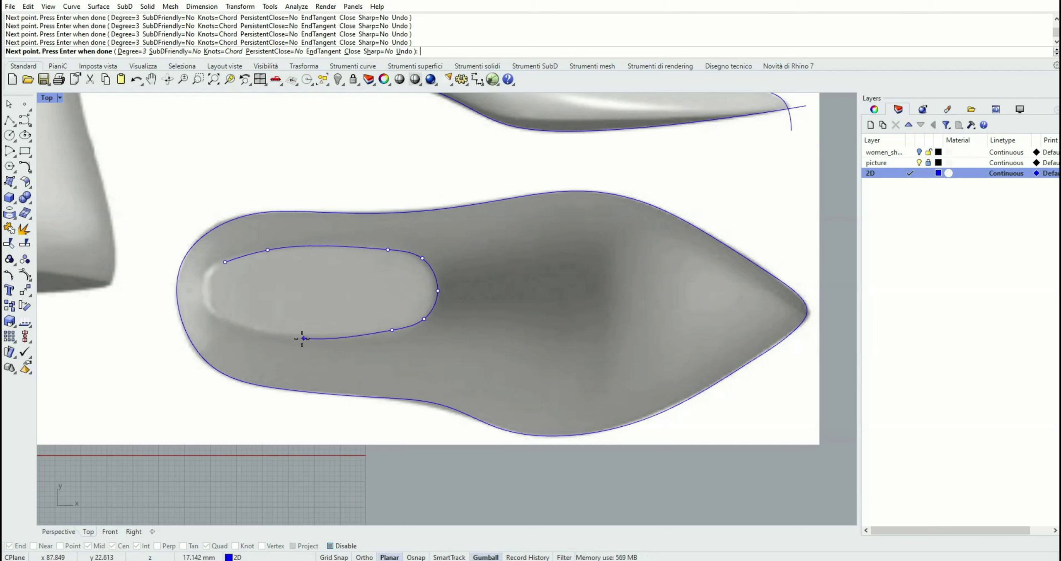
{"action": "left_click", "coordinate": [281, 332]}
{"action": "left_click", "coordinate": [230, 323]}
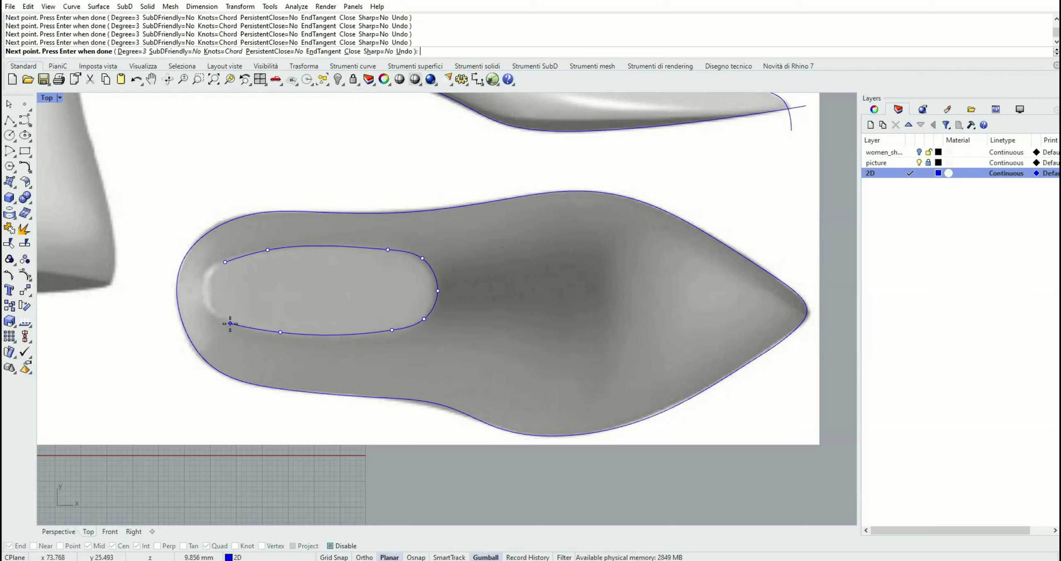
{"action": "left_click", "coordinate": [205, 303]}
{"action": "left_click", "coordinate": [225, 262]}
Step: Move the inner oval's two heel-end control points slightly toward the toe to match the picture, and deselect the curve
{"action": "left_click", "coordinate": [365, 334]}
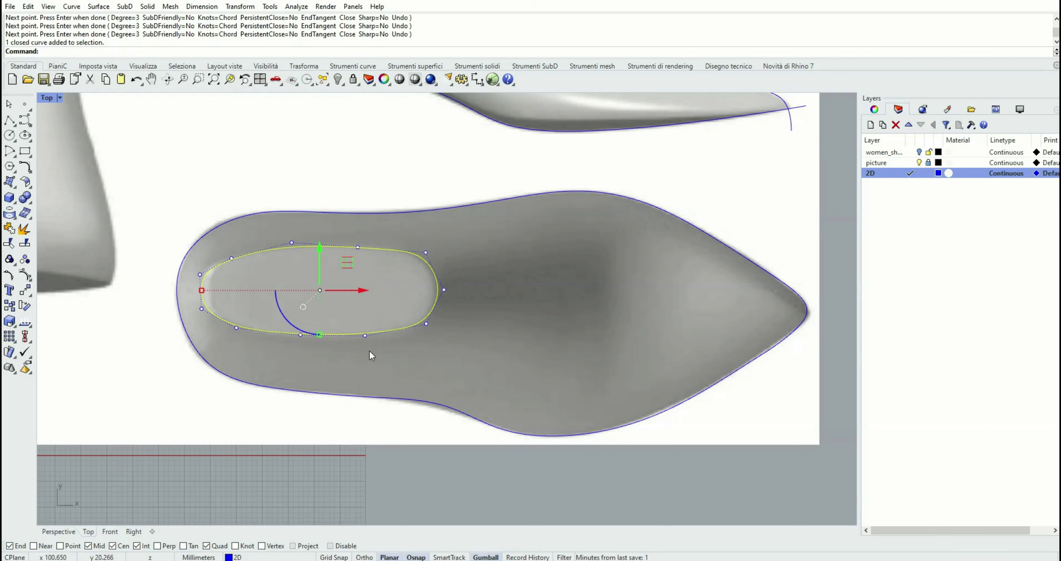
{"action": "left_click", "coordinate": [338, 181]}
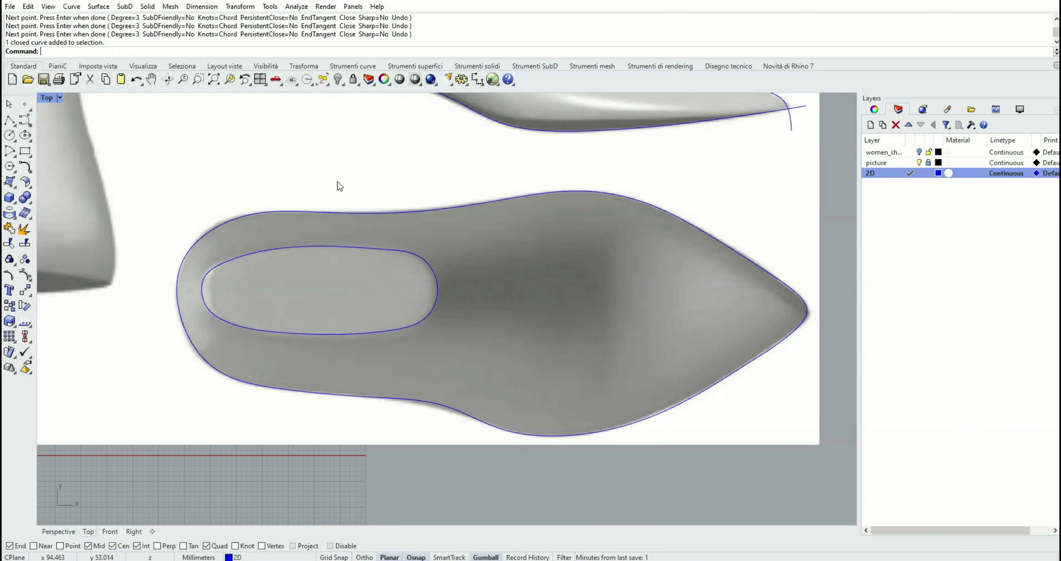
{"action": "scroll", "coordinate": [337, 182], "scroll_direction": "down", "scroll_amount": 3}
{"action": "left_click", "coordinate": [258, 239]}
{"action": "scroll", "coordinate": [249, 253], "scroll_direction": "up", "scroll_amount": 3}
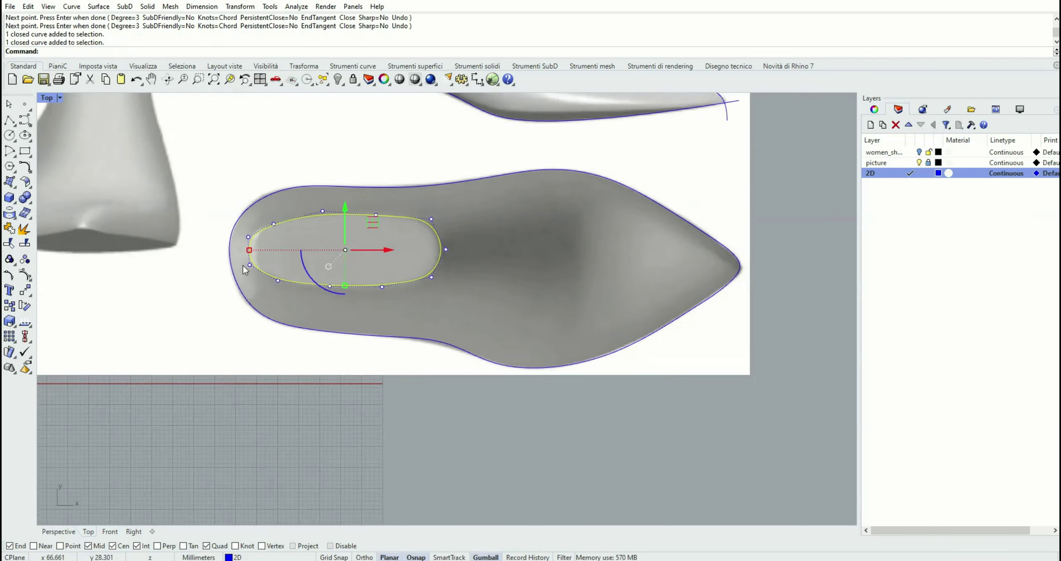
{"action": "left_click_drag", "start_coordinate": [217, 173], "coordinate": [269, 290]}
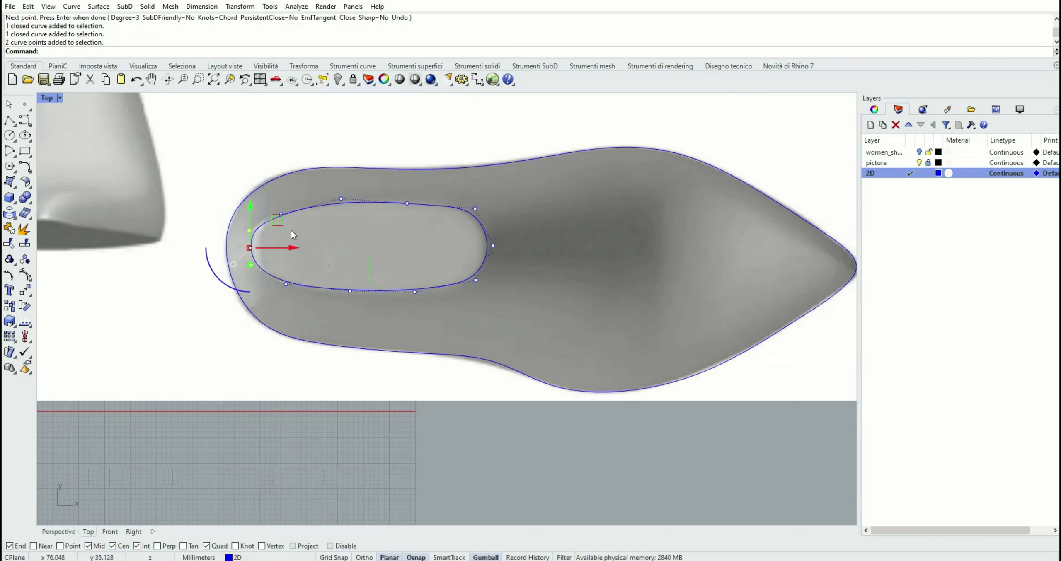
{"action": "left_click_drag", "start_coordinate": [292, 250], "coordinate": [295, 247]}
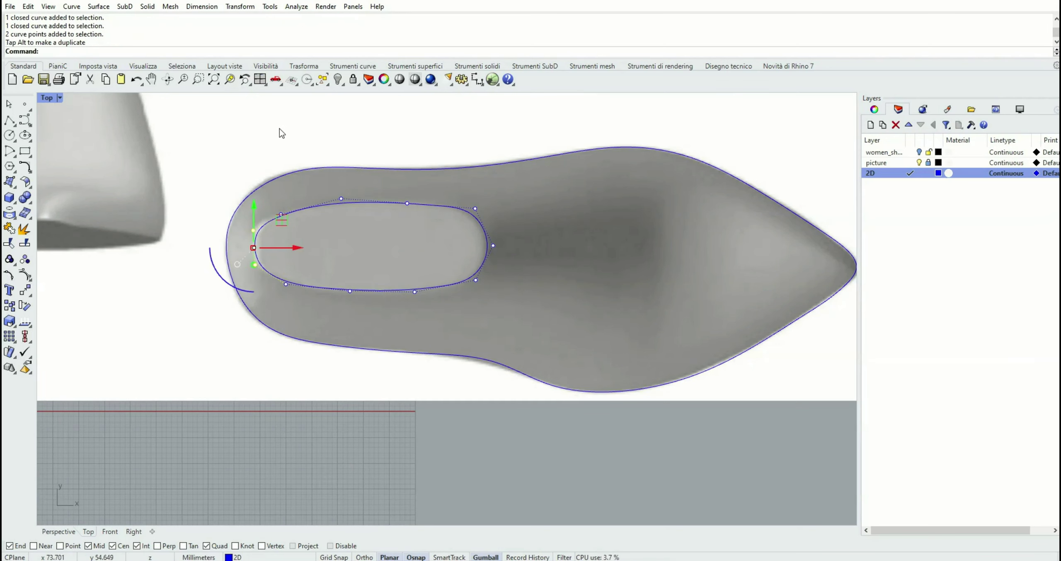
{"action": "key", "text": "Escape"}
{"action": "scroll", "coordinate": [292, 153], "scroll_direction": "down", "scroll_amount": 3}
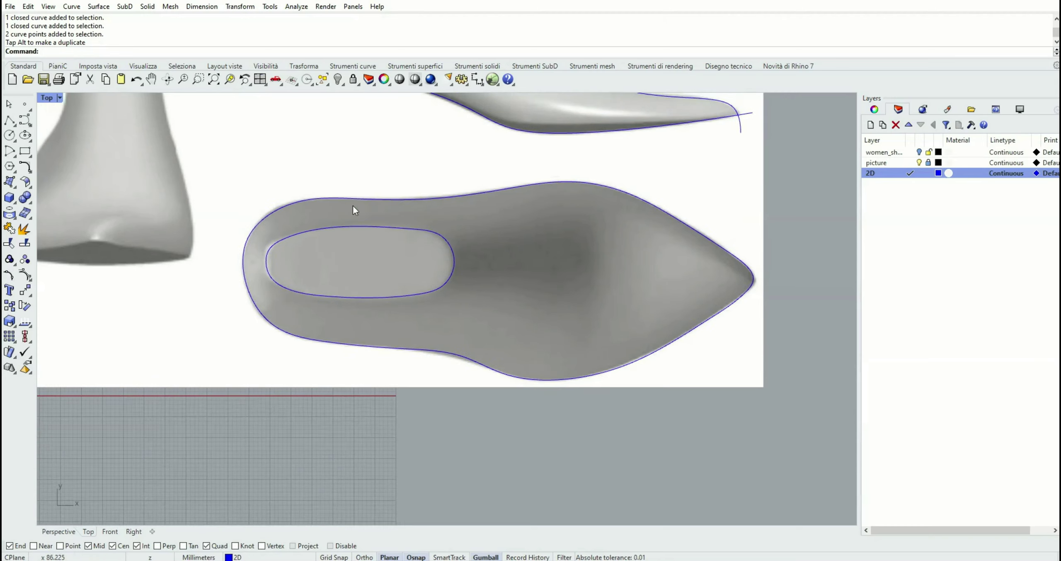
Step: Move the control point on the inner oval's upper edge slightly outward to match the picture, and leave control point editing
{"action": "left_click", "coordinate": [357, 227]}
{"action": "scroll", "coordinate": [368, 252], "scroll_direction": "up", "scroll_amount": 5}
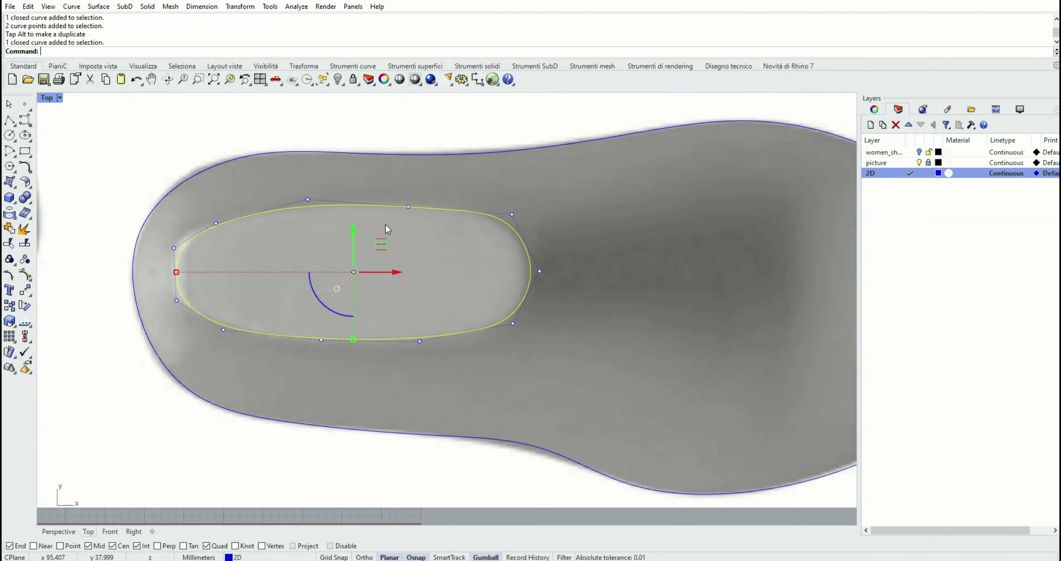
{"action": "key", "text": "Escape"}
{"action": "left_click", "coordinate": [408, 206]}
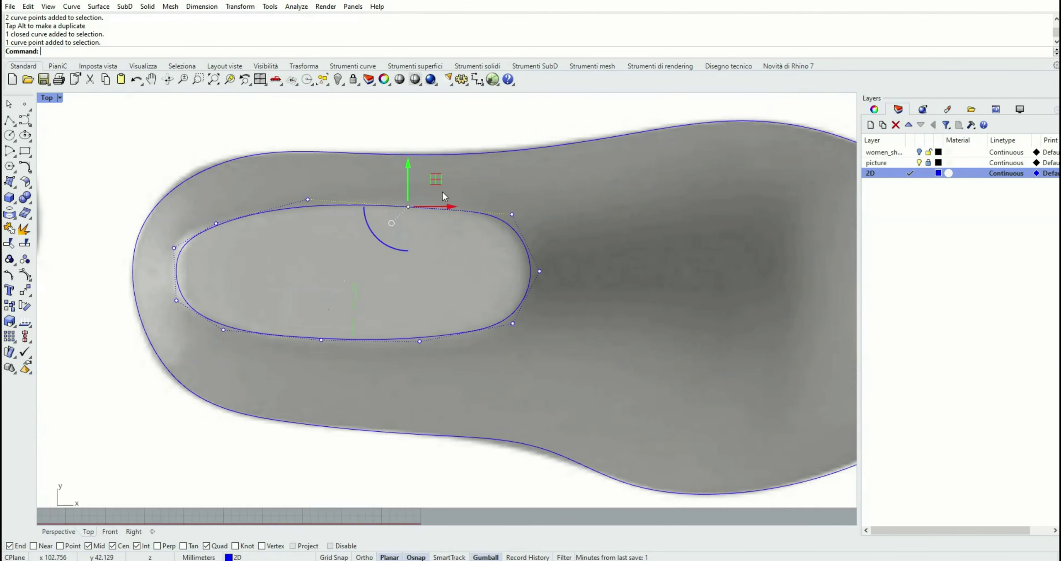
{"action": "left_click_drag", "start_coordinate": [434, 185], "coordinate": [434, 181]}
{"action": "key", "text": "Escape"}
{"action": "scroll", "coordinate": [196, 230], "scroll_direction": "down", "scroll_amount": 8}
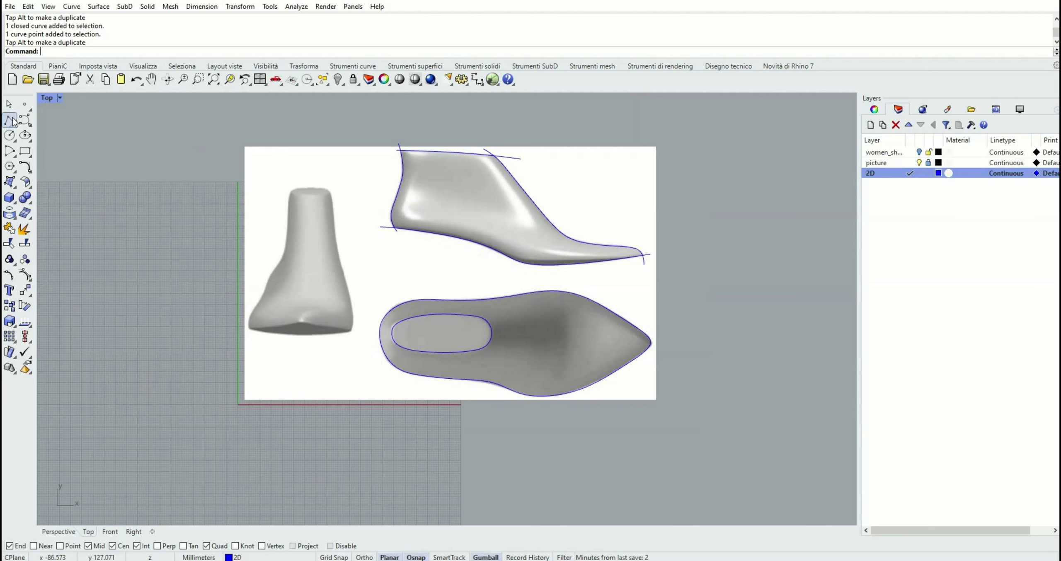
Step: With object snaps disabled, trace the right side of the last's front view with an interpolated curve from the sole edge to above the top
{"action": "left_click", "coordinate": [31, 124]}
{"action": "left_click", "coordinate": [56, 125]}
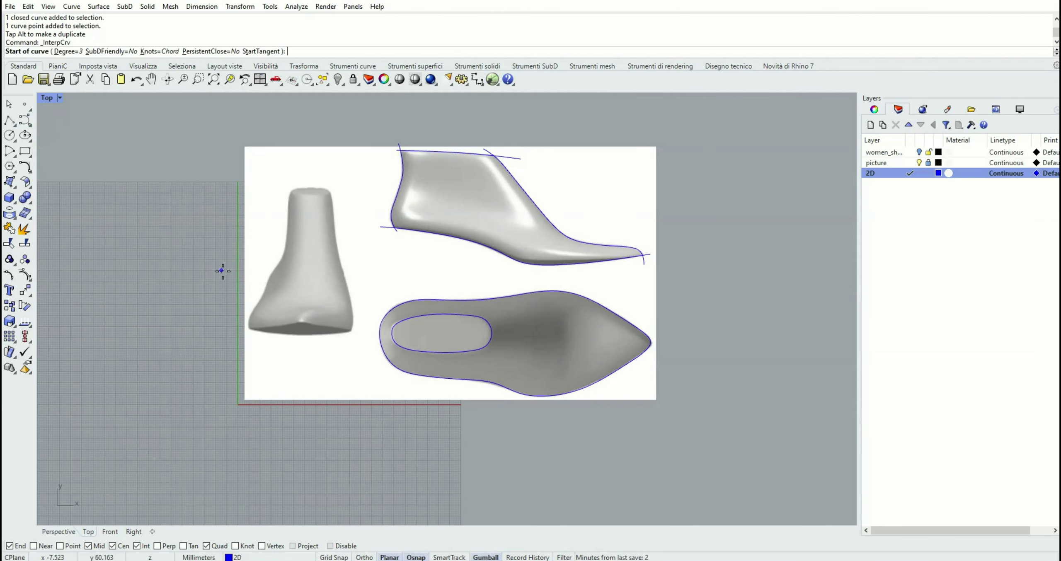
{"action": "scroll", "coordinate": [252, 308], "scroll_direction": "up", "scroll_amount": 1}
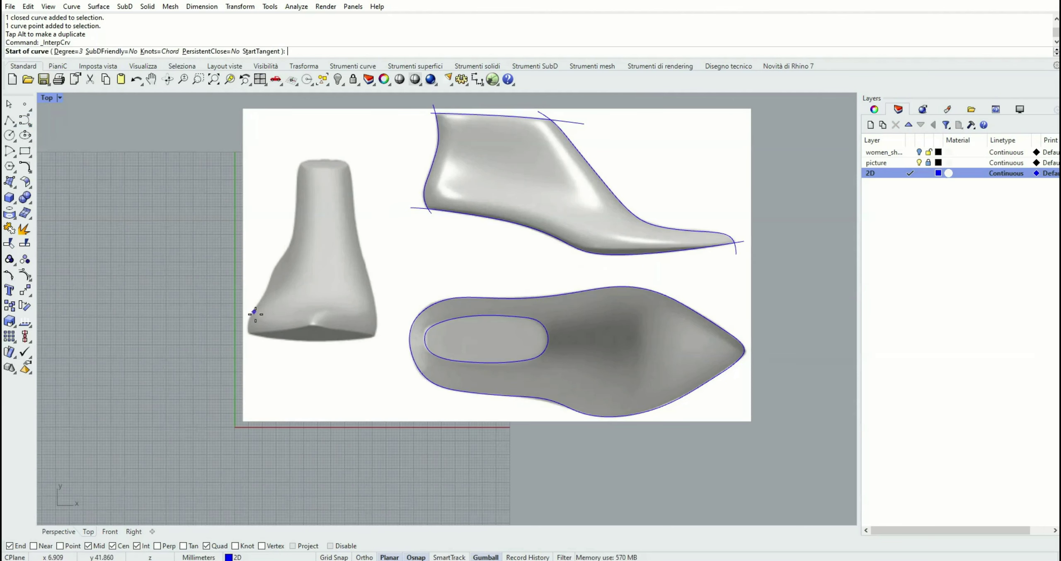
{"action": "left_click", "coordinate": [344, 546]}
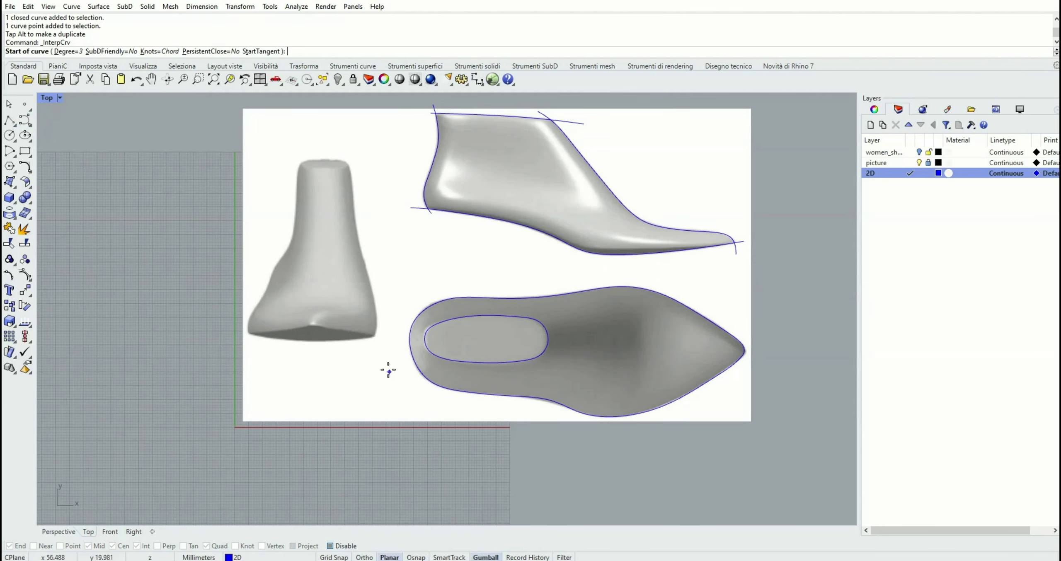
{"action": "scroll", "coordinate": [369, 340], "scroll_direction": "up", "scroll_amount": 3}
{"action": "left_click", "coordinate": [373, 342]}
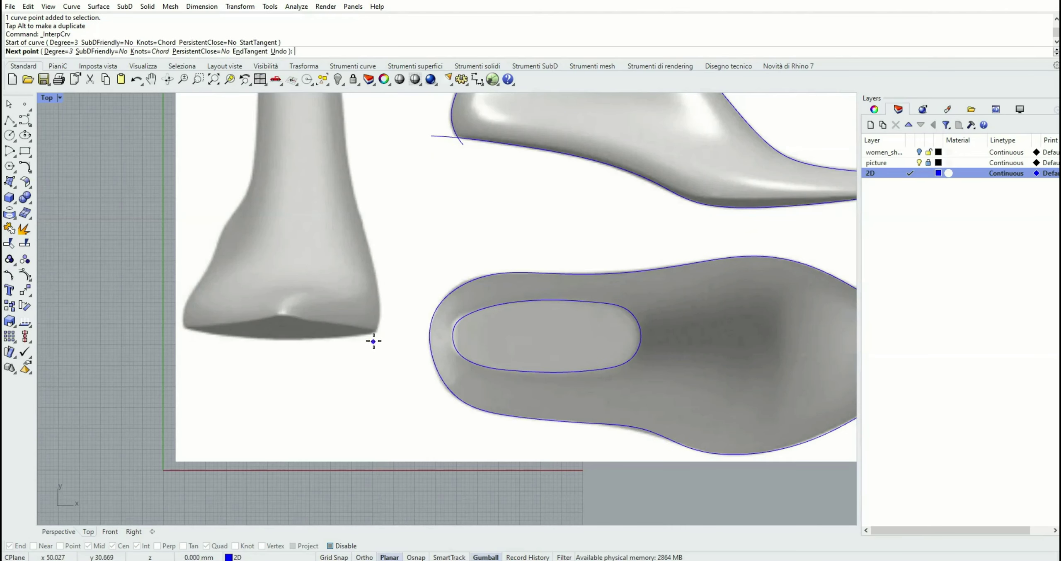
{"action": "left_click", "coordinate": [380, 309]}
{"action": "left_click", "coordinate": [366, 241]}
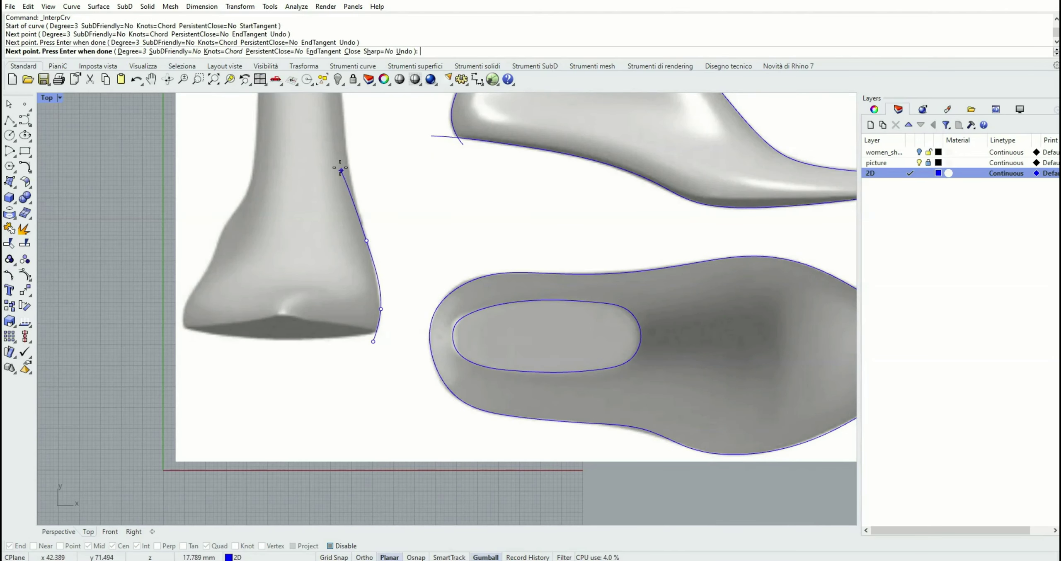
{"action": "right_click_drag", "start_coordinate": [341, 161], "coordinate": [354, 244]}
{"action": "left_click", "coordinate": [360, 236]}
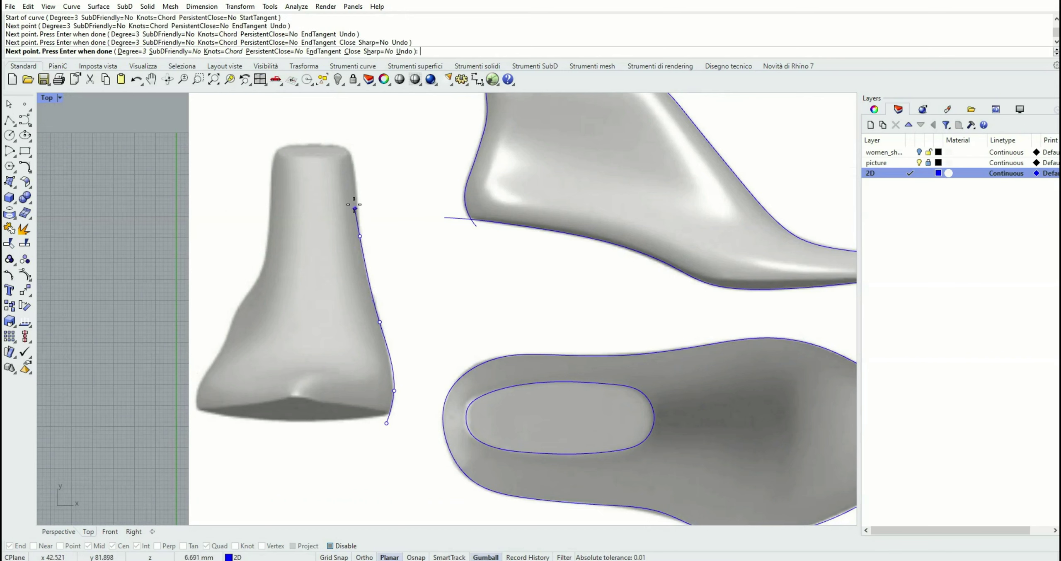
{"action": "left_click", "coordinate": [356, 177]}
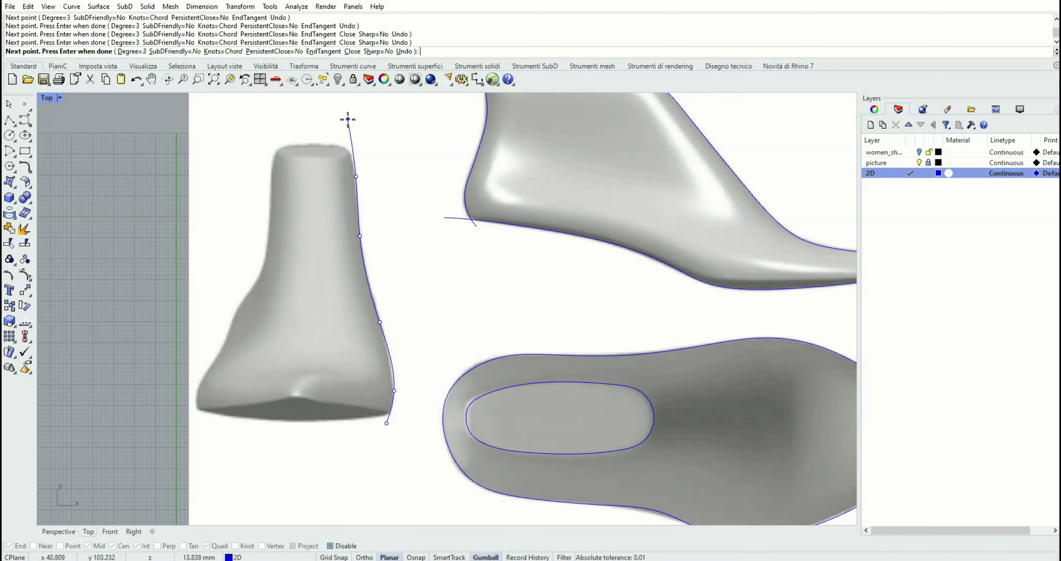
{"action": "left_click", "coordinate": [348, 120]}
{"action": "key", "text": "Return"}
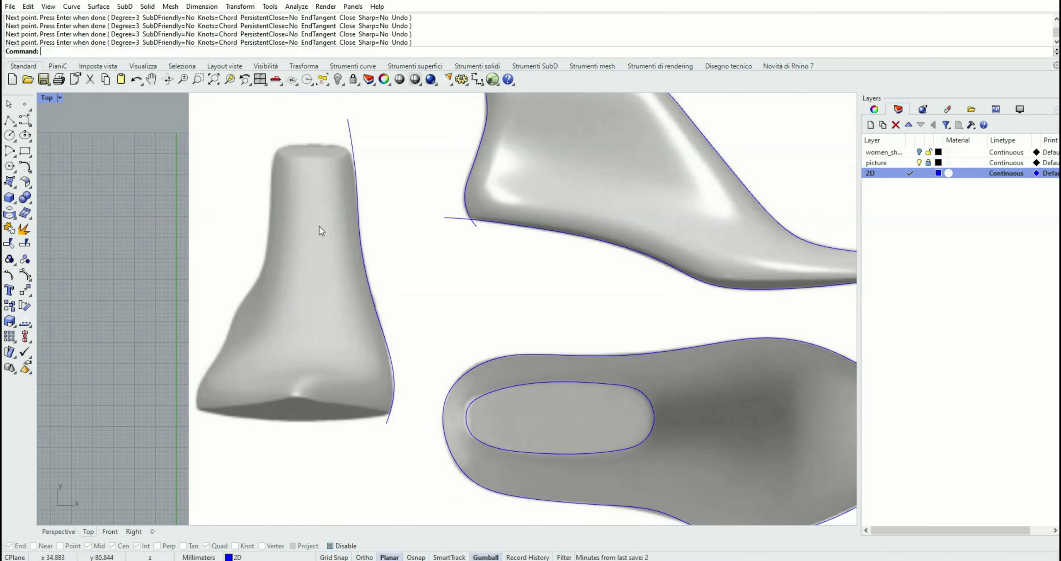
Step: Trace the left side of the front view with another interpolated curve from the sole edge to above the top
{"action": "key", "text": "Return"}
{"action": "left_click", "coordinate": [199, 418]}
{"action": "left_click", "coordinate": [200, 387]}
{"action": "left_click", "coordinate": [216, 351]}
{"action": "left_click", "coordinate": [259, 278]}
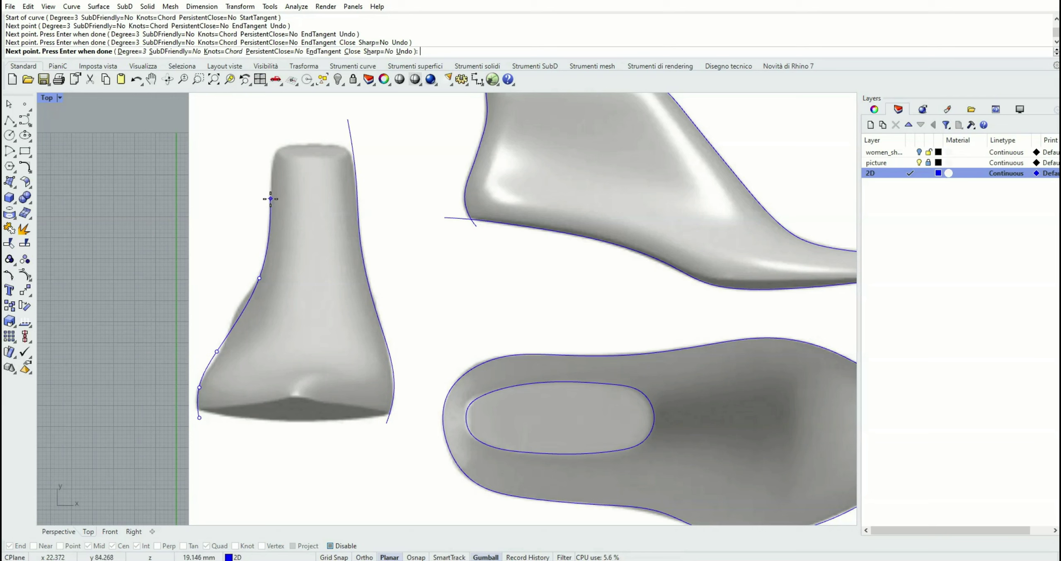
{"action": "left_click", "coordinate": [270, 199]}
{"action": "left_click", "coordinate": [274, 151]}
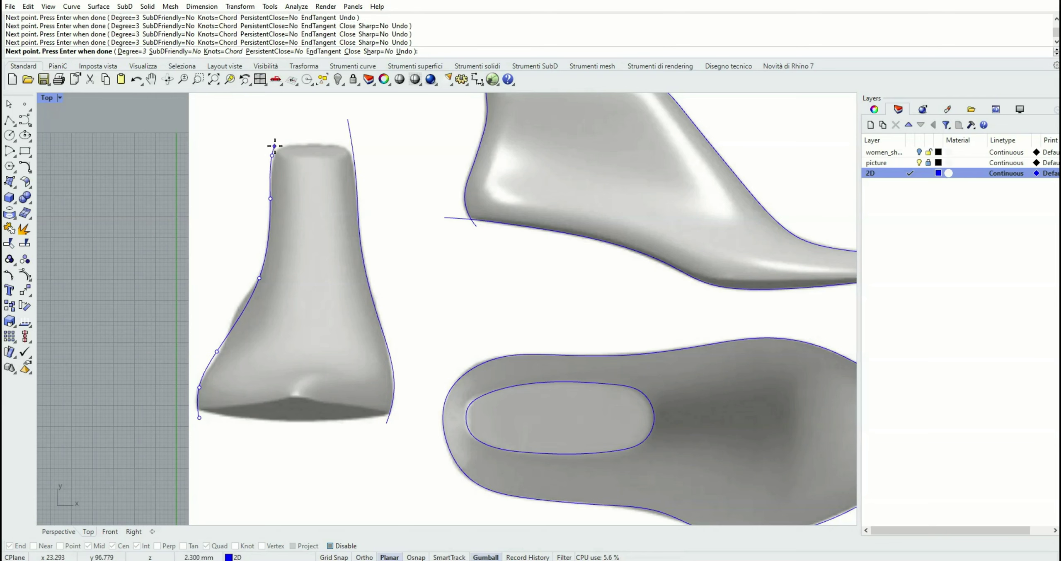
{"action": "left_click", "coordinate": [278, 125]}
{"action": "key", "text": "Return"}
Step: Move the two middle control points of the front view's left curve slightly outward and down to fit the silhouette
{"action": "left_click", "coordinate": [220, 346]}
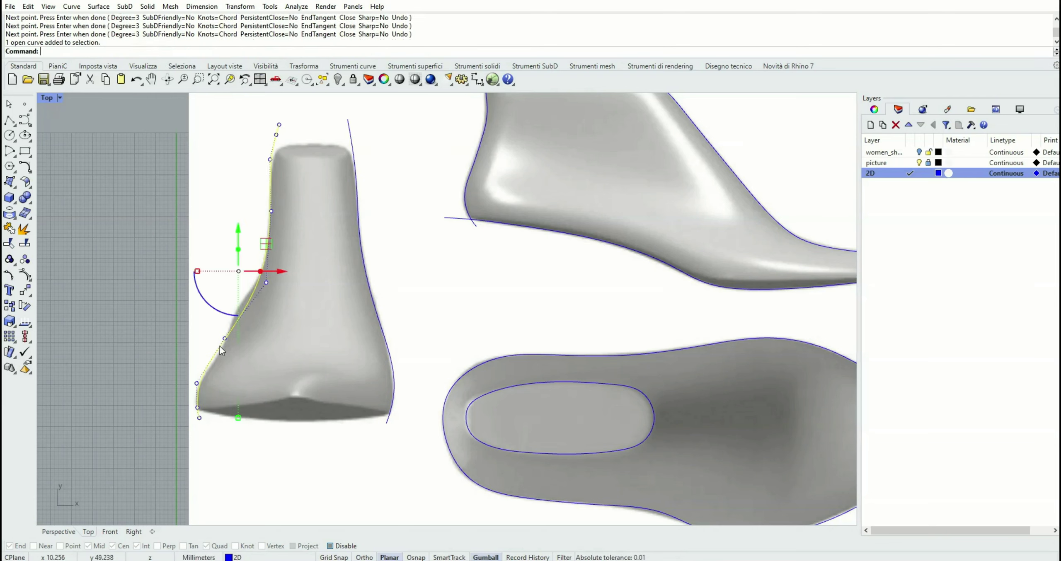
{"action": "key", "text": "F10"}
{"action": "left_click", "coordinate": [266, 283]}
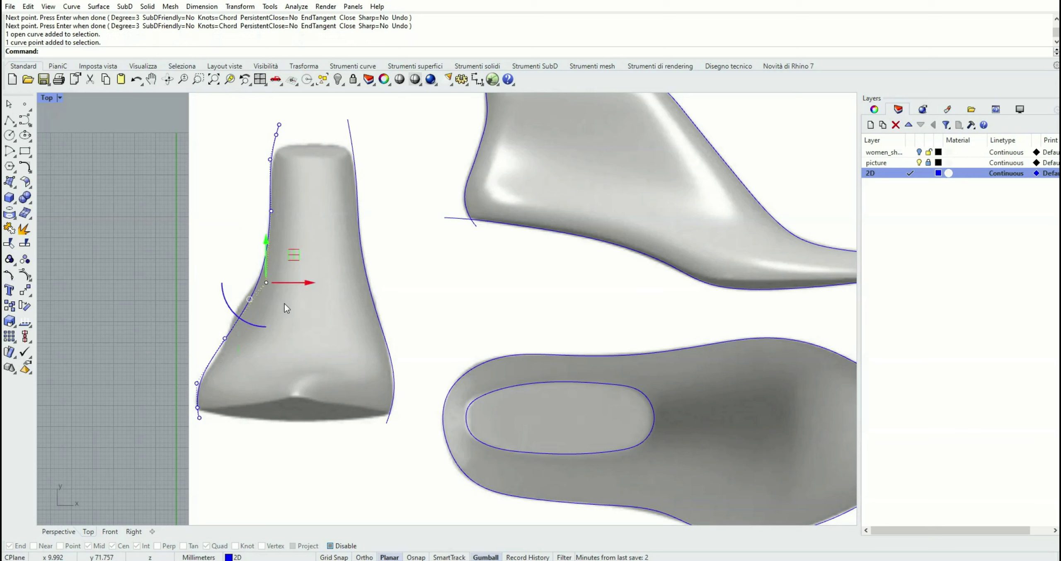
{"action": "left_click_drag", "start_coordinate": [290, 261], "coordinate": [286, 266]}
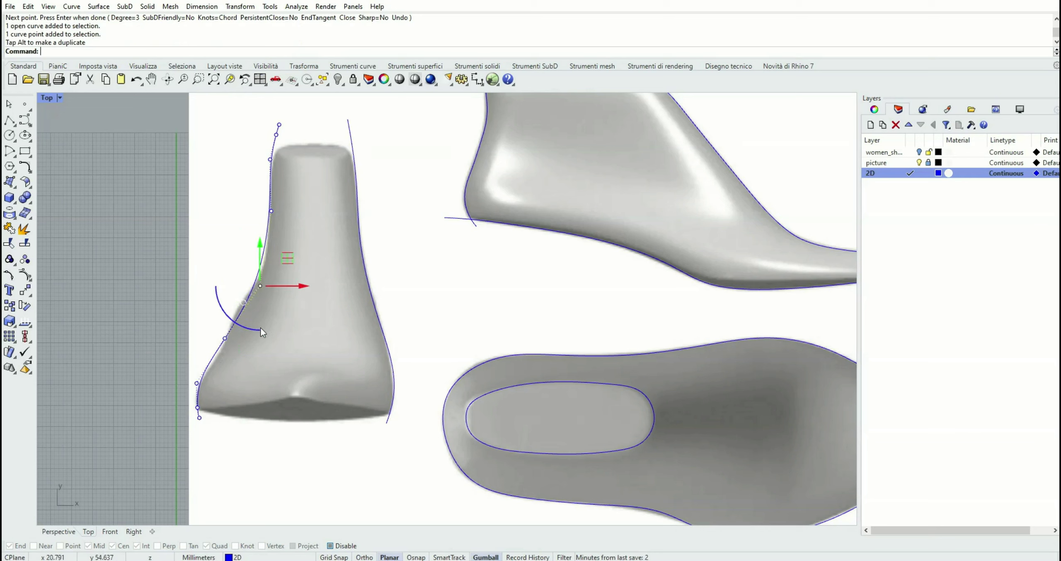
{"action": "left_click_drag", "start_coordinate": [225, 338], "coordinate": [250, 316]}
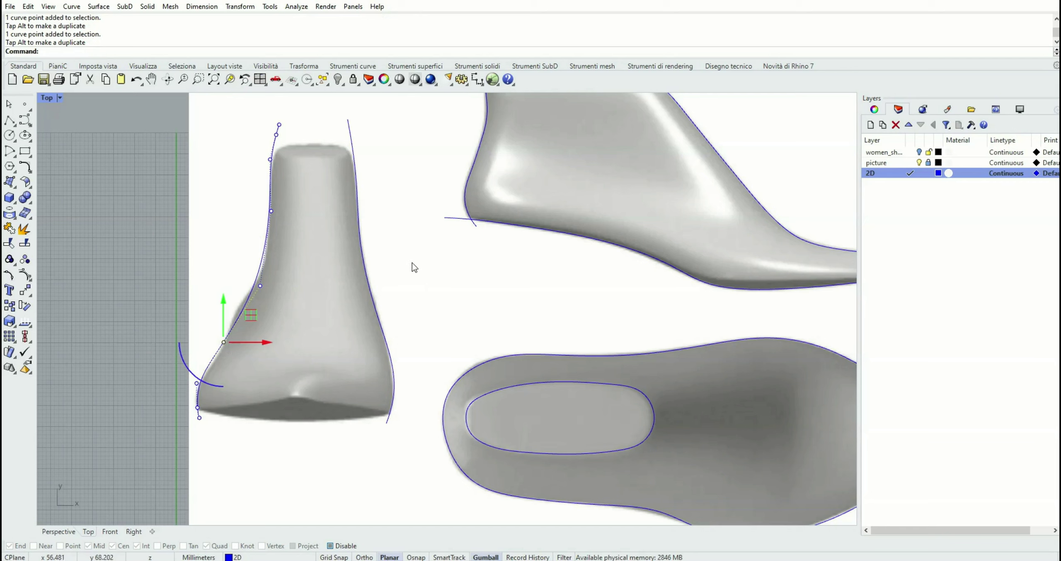
Step: Shift the three top control points of the front view's right curve slightly inward, and save the file
{"action": "left_click", "coordinate": [353, 143]}
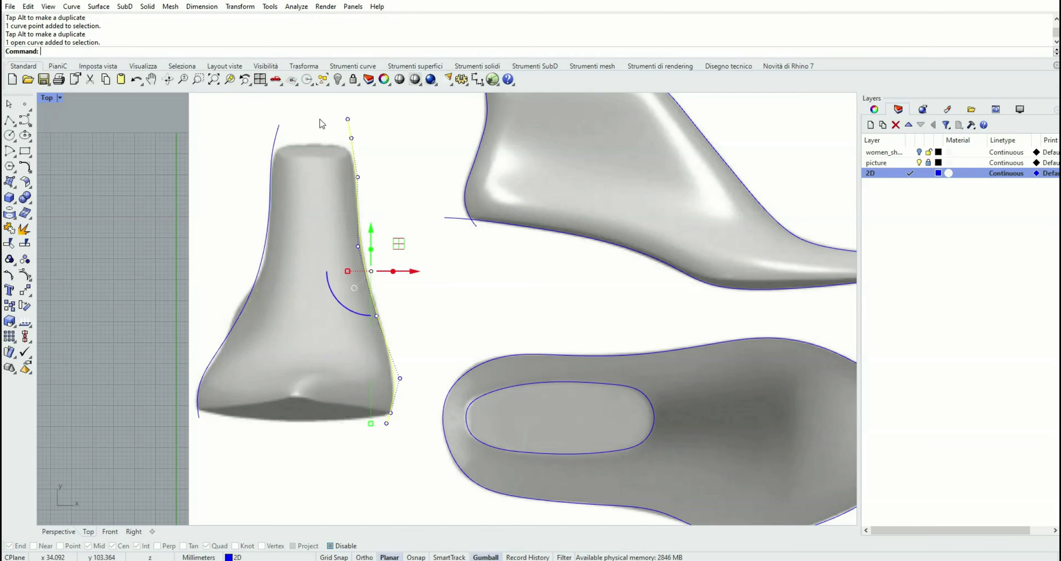
{"action": "left_click_drag", "start_coordinate": [319, 119], "coordinate": [380, 167]}
{"action": "left_click_drag", "start_coordinate": [372, 104], "coordinate": [371, 106]}
{"action": "left_click", "coordinate": [417, 248]}
{"action": "scroll", "coordinate": [390, 312], "scroll_direction": "down", "scroll_amount": 7}
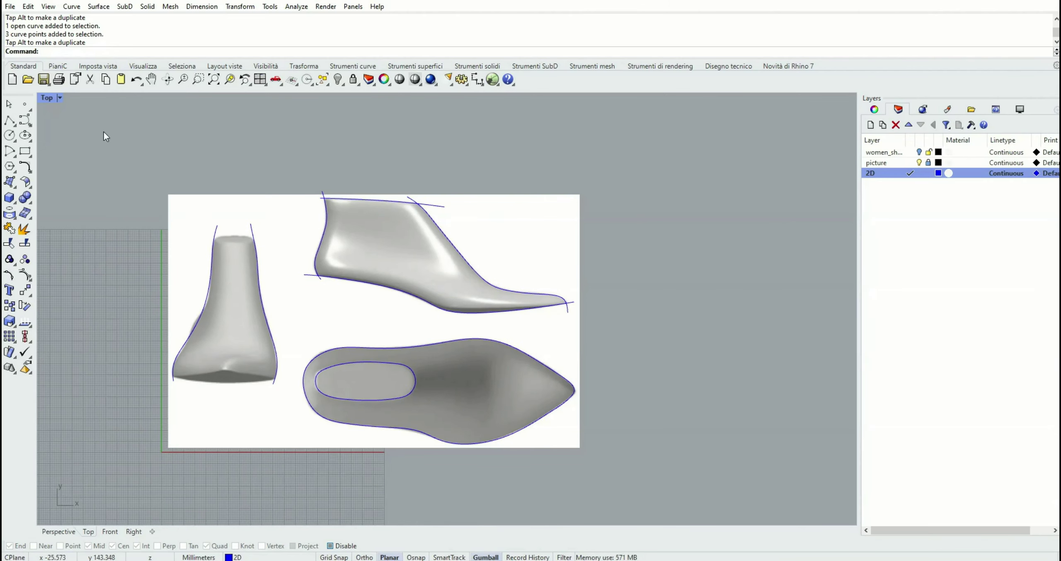
{"action": "left_click", "coordinate": [43, 79]}
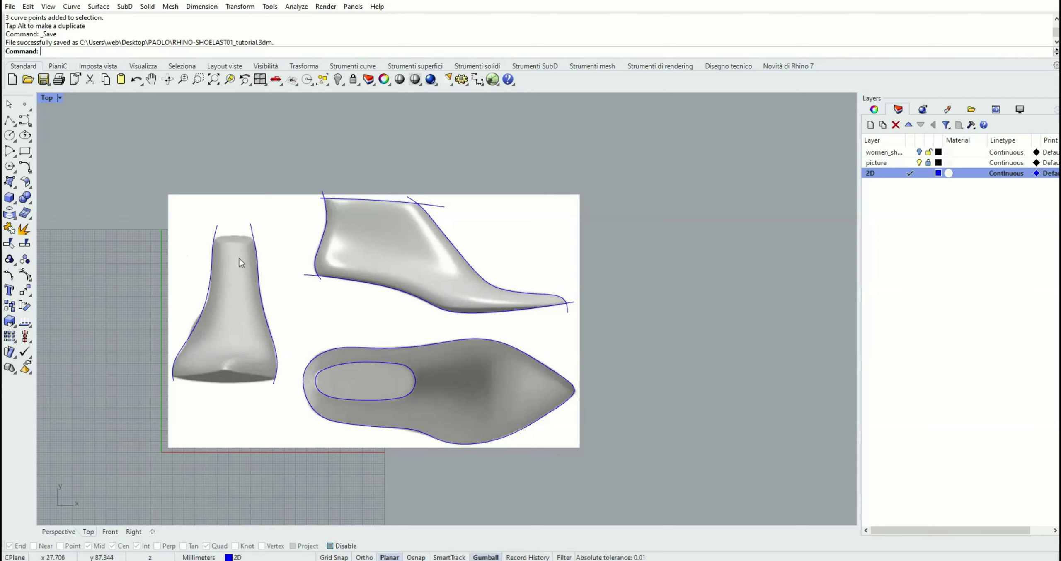
Step: Start a line, re-enable object snaps with only Quad active, and turn on Ortho
{"action": "right_click_drag", "start_coordinate": [308, 271], "coordinate": [289, 285]}
{"action": "left_click", "coordinate": [14, 125]}
{"action": "left_click", "coordinate": [26, 127]}
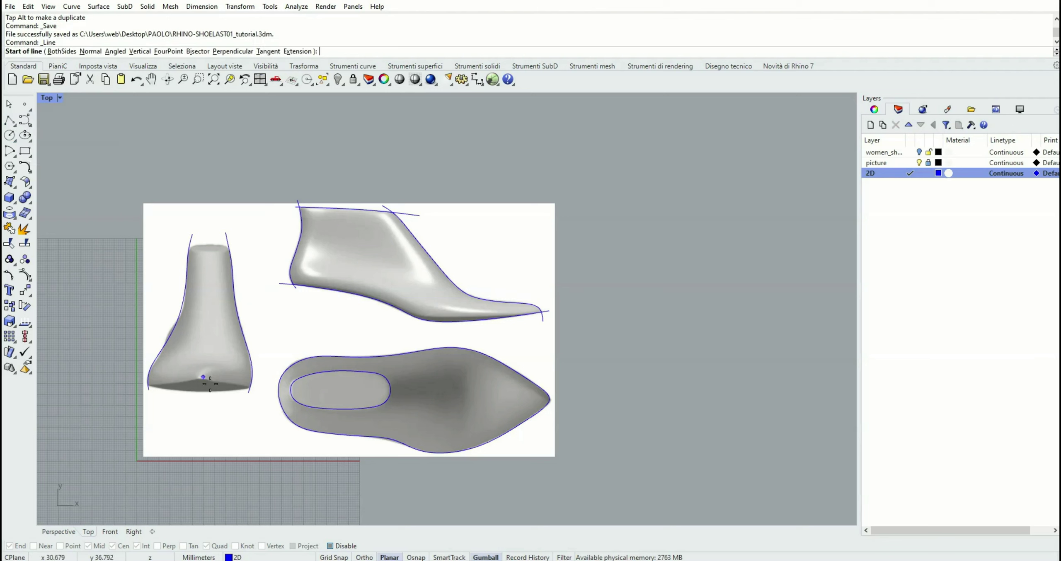
{"action": "left_click", "coordinate": [344, 548]}
{"action": "left_click", "coordinate": [344, 547]}
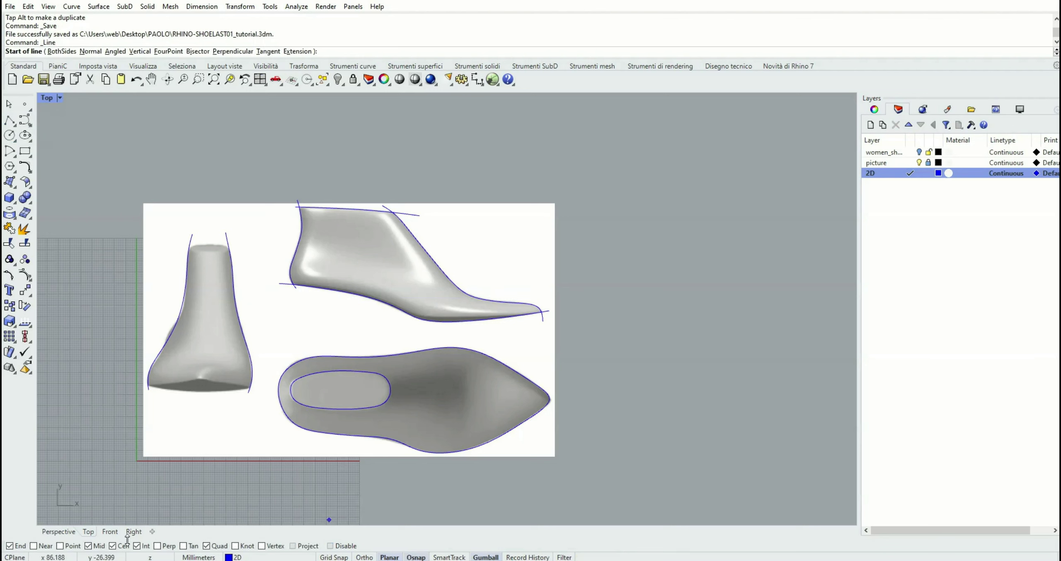
{"action": "left_click", "coordinate": [11, 546]}
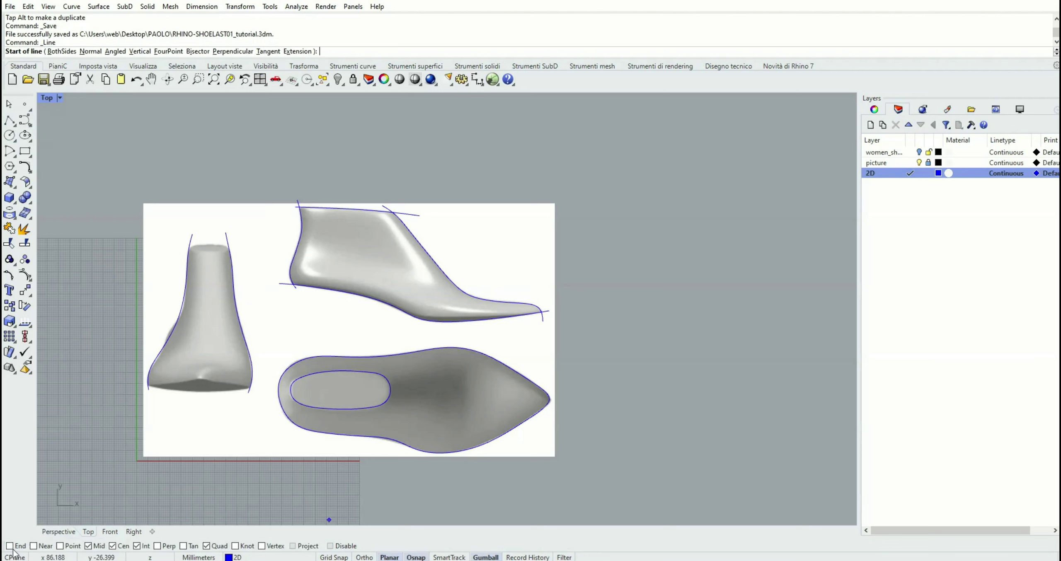
{"action": "left_click", "coordinate": [89, 546]}
{"action": "left_click", "coordinate": [118, 547]}
{"action": "left_click", "coordinate": [143, 547]}
{"action": "left_click", "coordinate": [206, 546]}
{"action": "key", "text": "F8"}
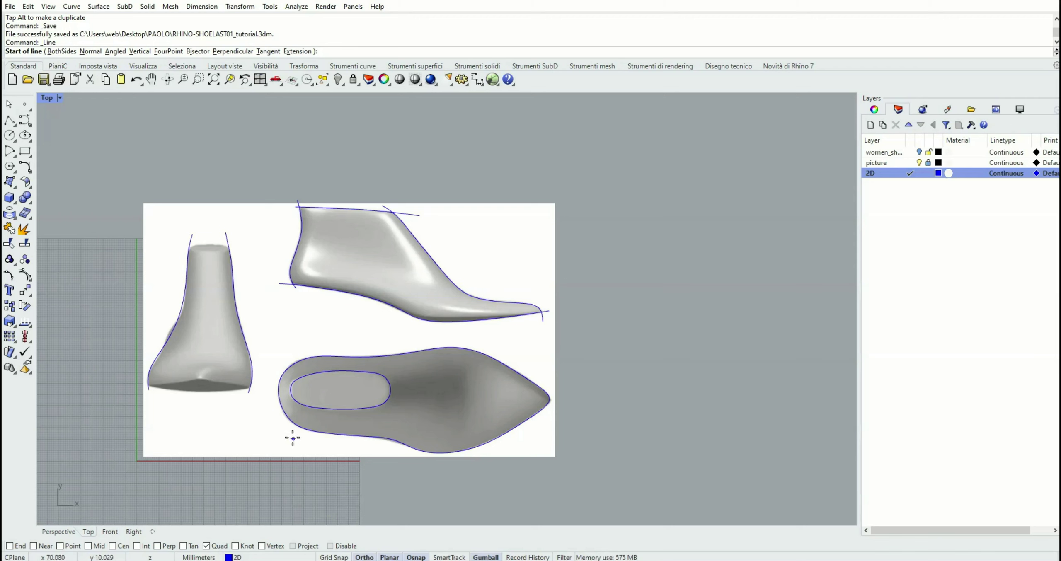
Step: Draw vertical guide lines from the plan outline's heel quadrant and toe tip up past the side view
{"action": "left_click", "coordinate": [277, 394]}
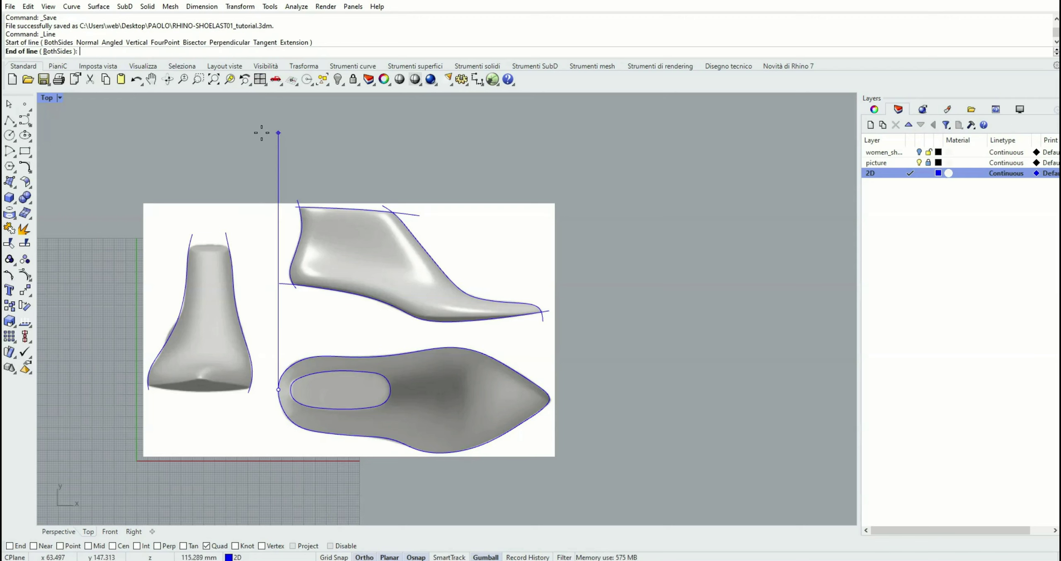
{"action": "left_click", "coordinate": [259, 111]}
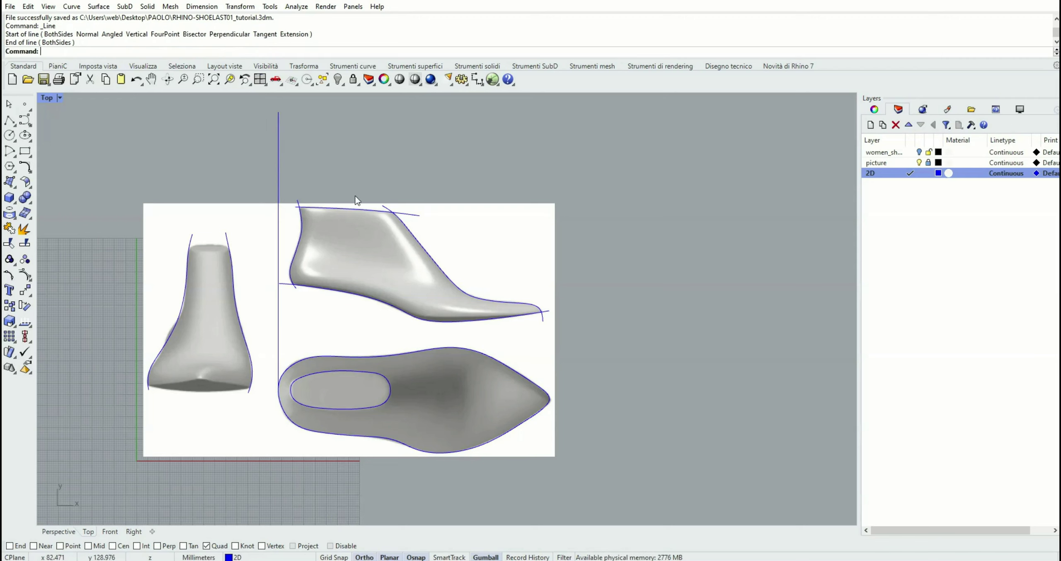
{"action": "right_click", "coordinate": [579, 340]}
{"action": "left_click", "coordinate": [549, 399]}
{"action": "left_click", "coordinate": [548, 114]}
{"action": "left_click_drag", "start_coordinate": [514, 178], "coordinate": [286, 298]}
{"action": "scroll", "coordinate": [282, 286], "scroll_direction": "up", "scroll_amount": 8}
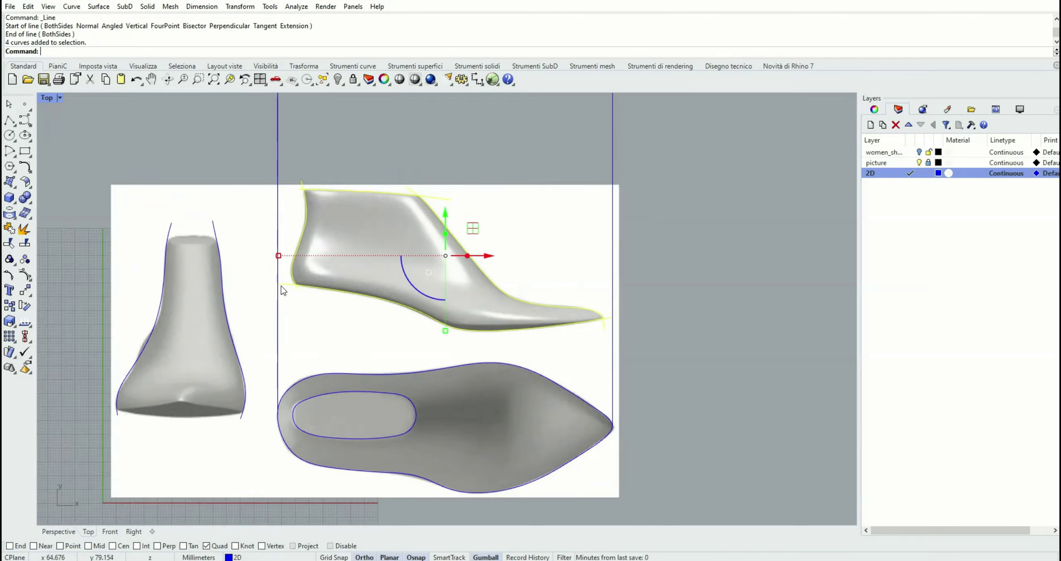
{"action": "right_click_drag", "start_coordinate": [288, 308], "coordinate": [365, 323]}
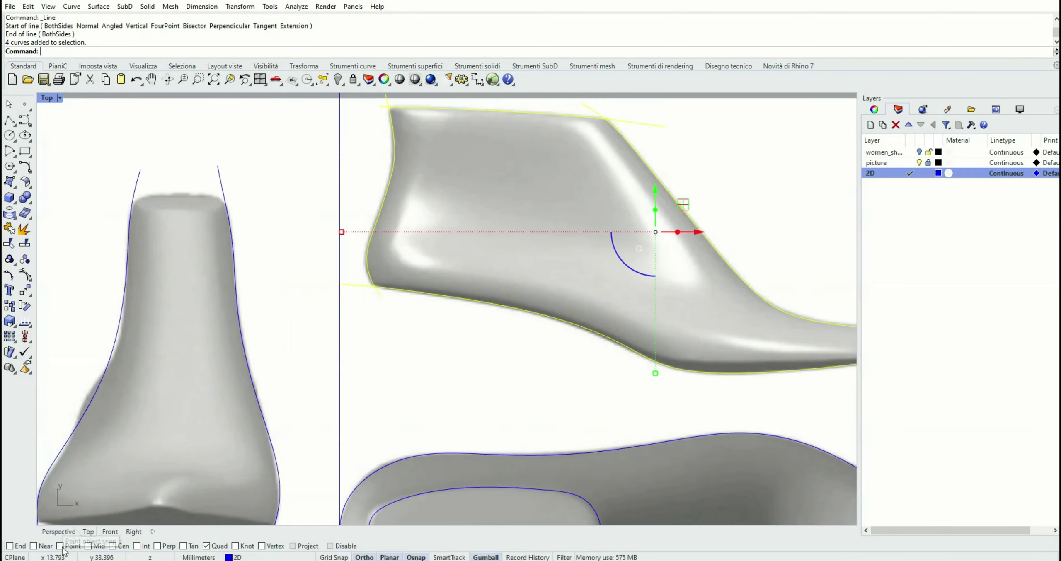
{"action": "scroll", "coordinate": [408, 395], "scroll_direction": "down", "scroll_amount": 4}
{"action": "scroll", "coordinate": [408, 394], "scroll_direction": "down", "scroll_amount": 1}
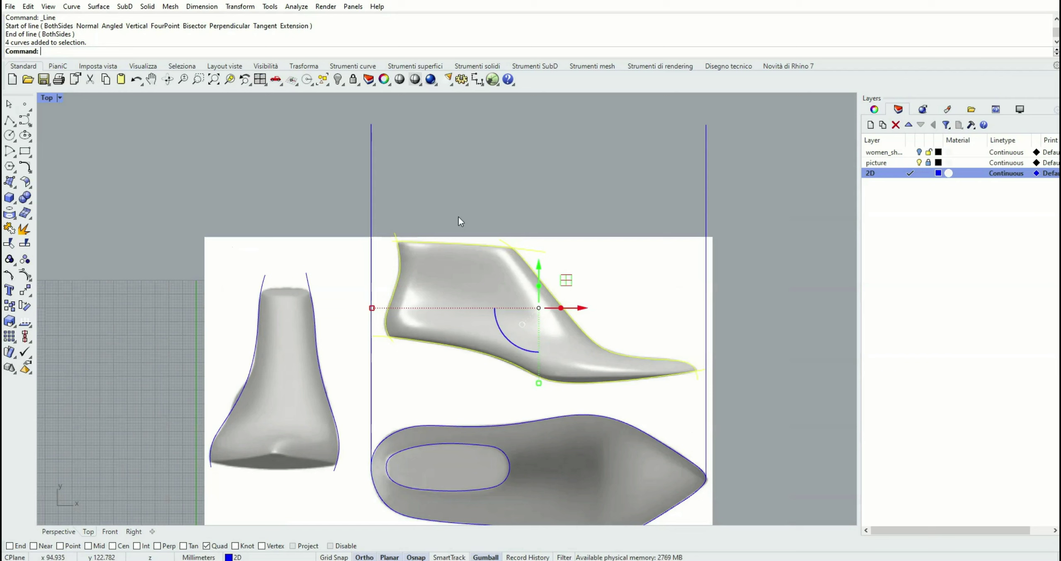
{"action": "left_click", "coordinate": [488, 195]}
Step: Hide the picture layer so that only the traced curves show
{"action": "left_click", "coordinate": [918, 163]}
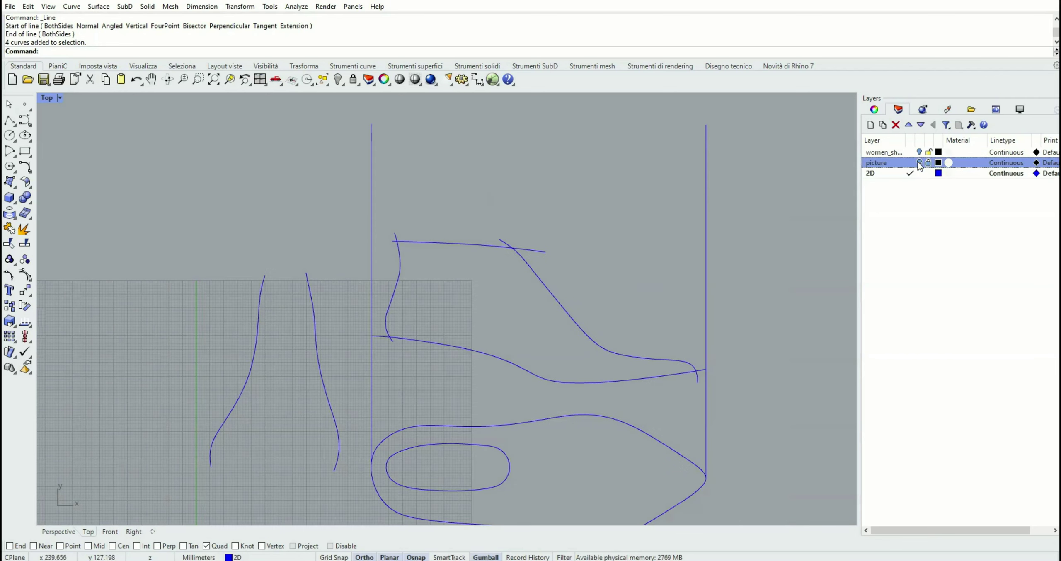
{"action": "scroll", "coordinate": [444, 358], "scroll_direction": "up", "scroll_amount": 3}
{"action": "right_click_drag", "start_coordinate": [439, 373], "coordinate": [324, 380]}
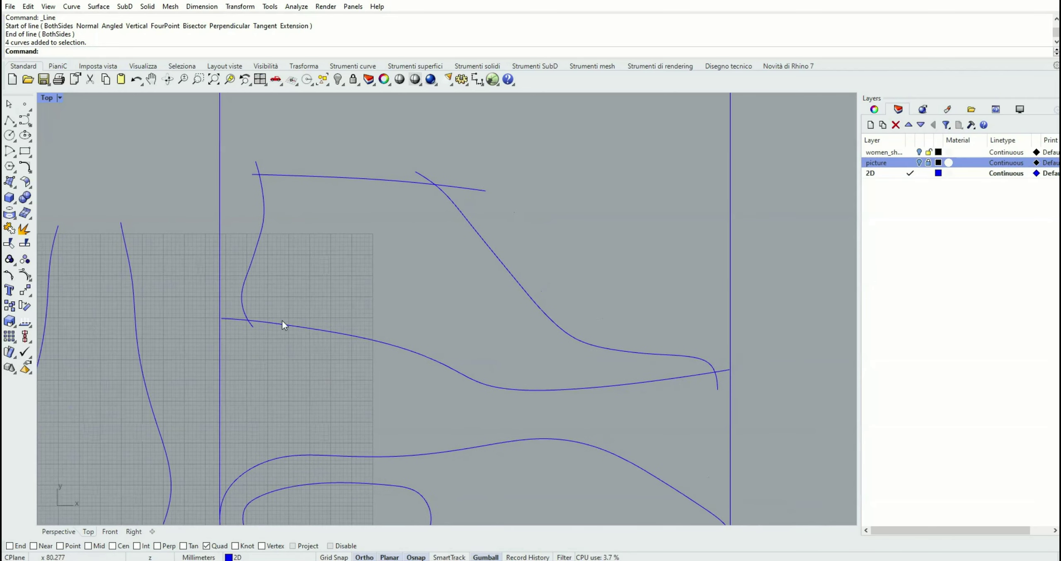
{"action": "scroll", "coordinate": [247, 268], "scroll_direction": "down", "scroll_amount": 1}
Step: Enable the Near and Int snaps and move the four side-view curves horizontally so the heel curve's quadrant meets the heel guide line
{"action": "left_click_drag", "start_coordinate": [180, 150], "coordinate": [602, 395]}
{"action": "left_click", "coordinate": [46, 547]}
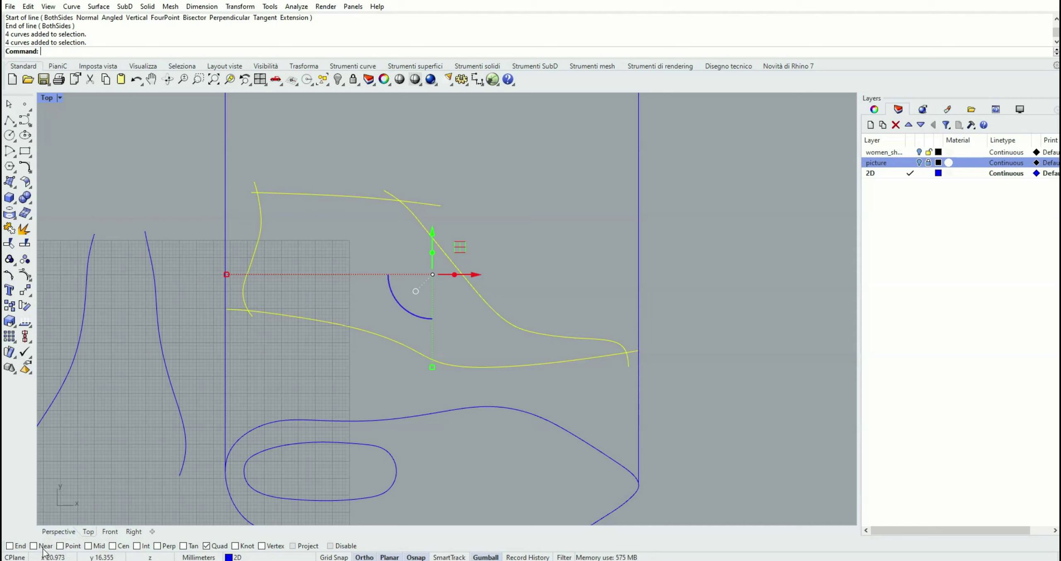
{"action": "left_click", "coordinate": [137, 546]}
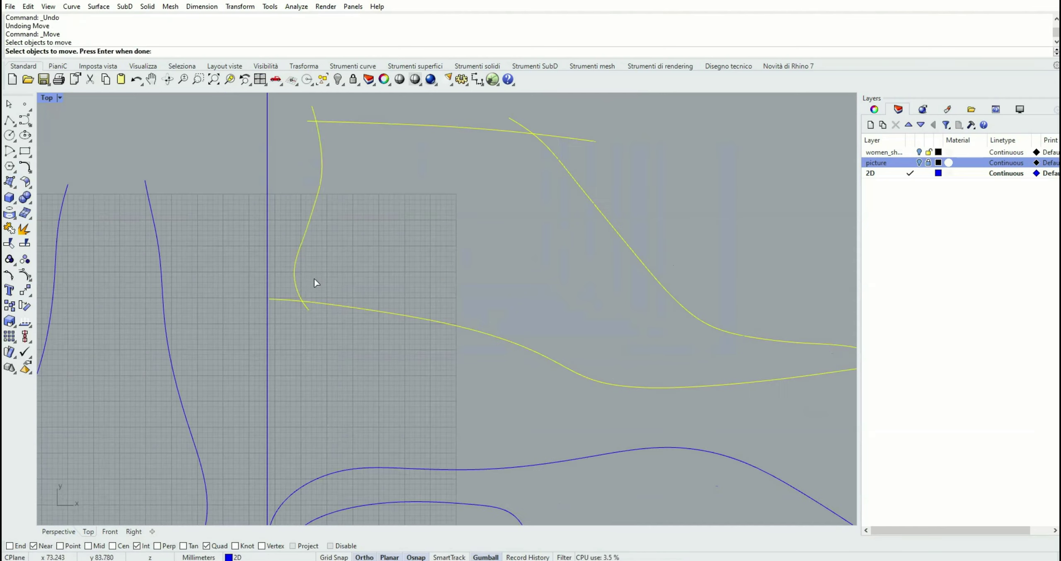
{"action": "left_click", "coordinate": [295, 273]}
{"action": "key", "text": "Return"}
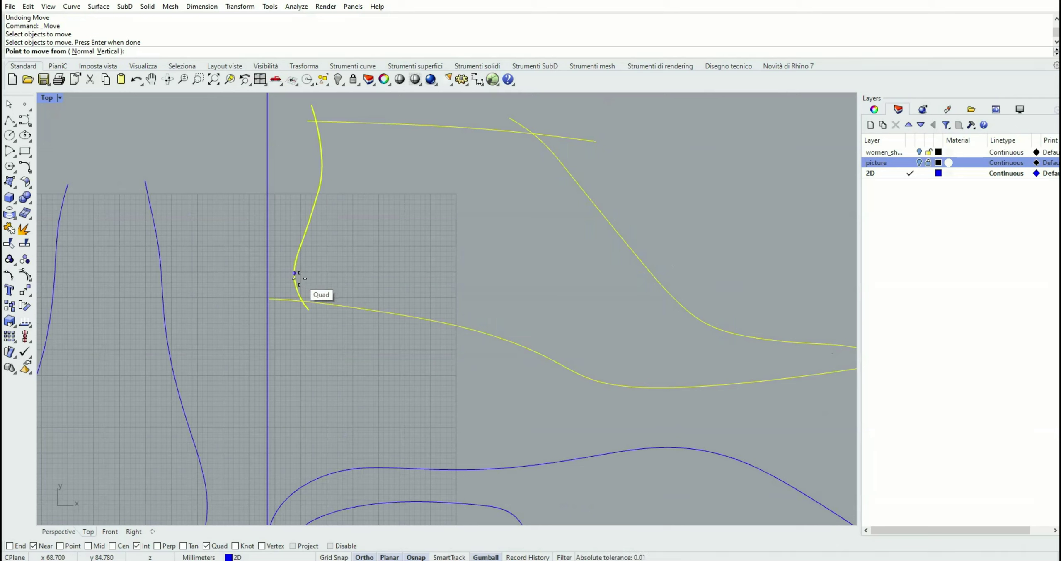
{"action": "left_click", "coordinate": [295, 273]}
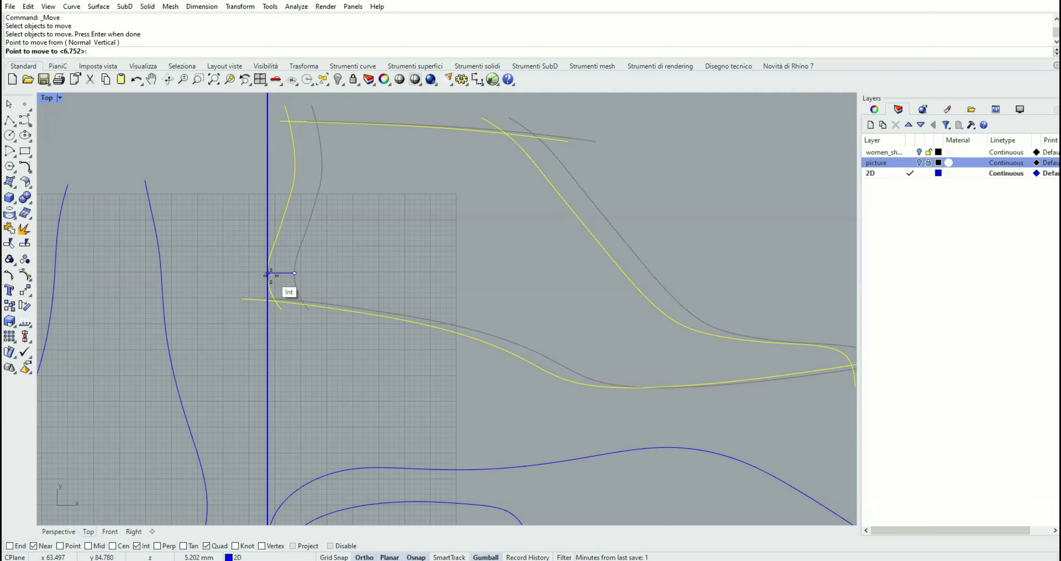
{"action": "left_click", "coordinate": [267, 274]}
{"action": "scroll", "coordinate": [436, 295], "scroll_direction": "down", "scroll_amount": 3}
{"action": "right_click_drag", "start_coordinate": [436, 295], "coordinate": [396, 309]}
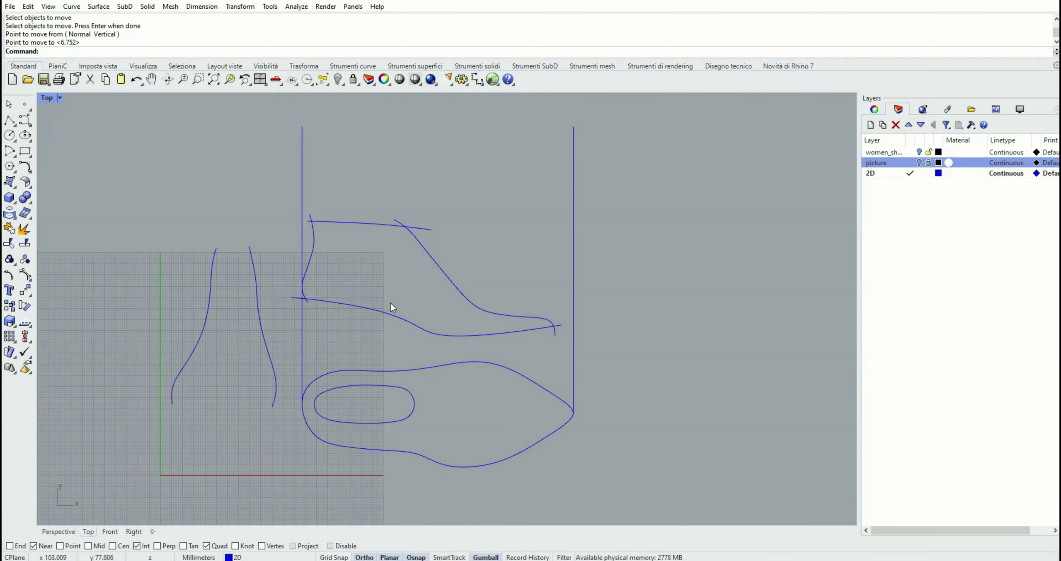
{"action": "scroll", "coordinate": [349, 320], "scroll_direction": "up", "scroll_amount": 2}
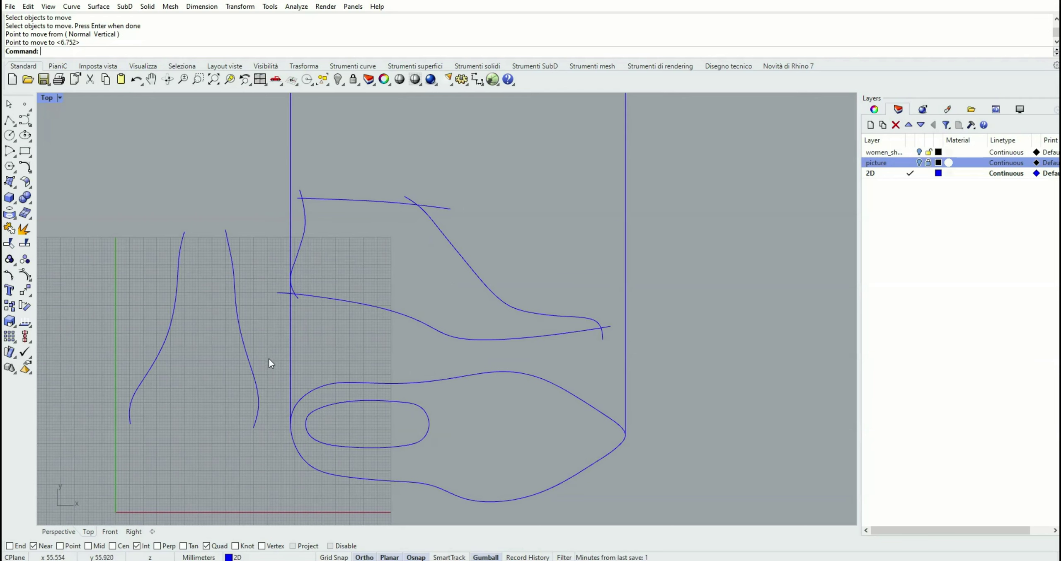
Step: Draw a horizontal helper line from the heel guide line to the crossing of the side view's toe and bottom curves
{"action": "left_click_drag", "start_coordinate": [270, 363], "coordinate": [640, 156]}
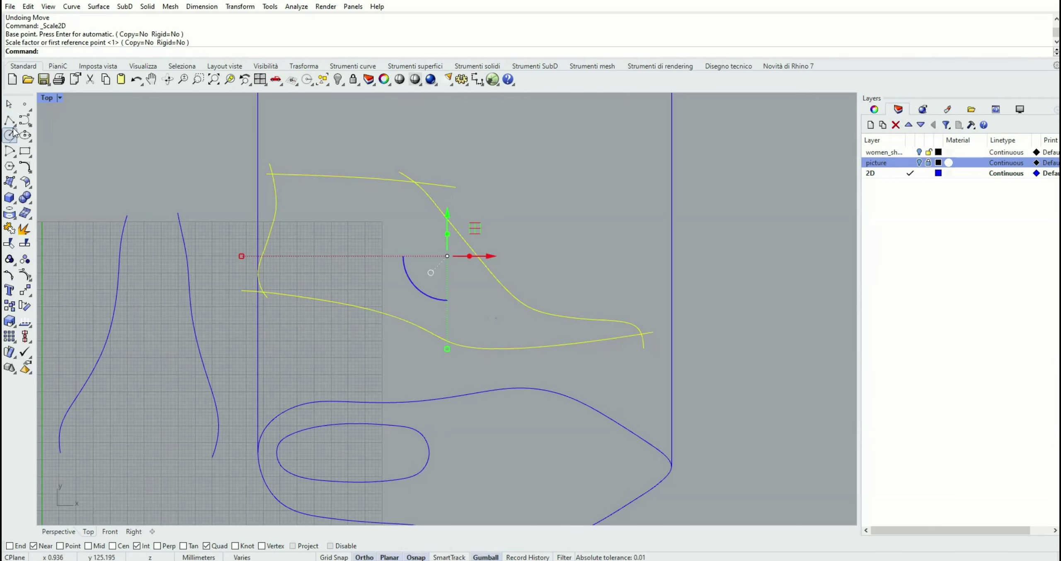
{"action": "key", "text": "Escape"}
{"action": "left_click", "coordinate": [9, 120]}
{"action": "left_click", "coordinate": [258, 334]}
{"action": "left_click", "coordinate": [646, 334]}
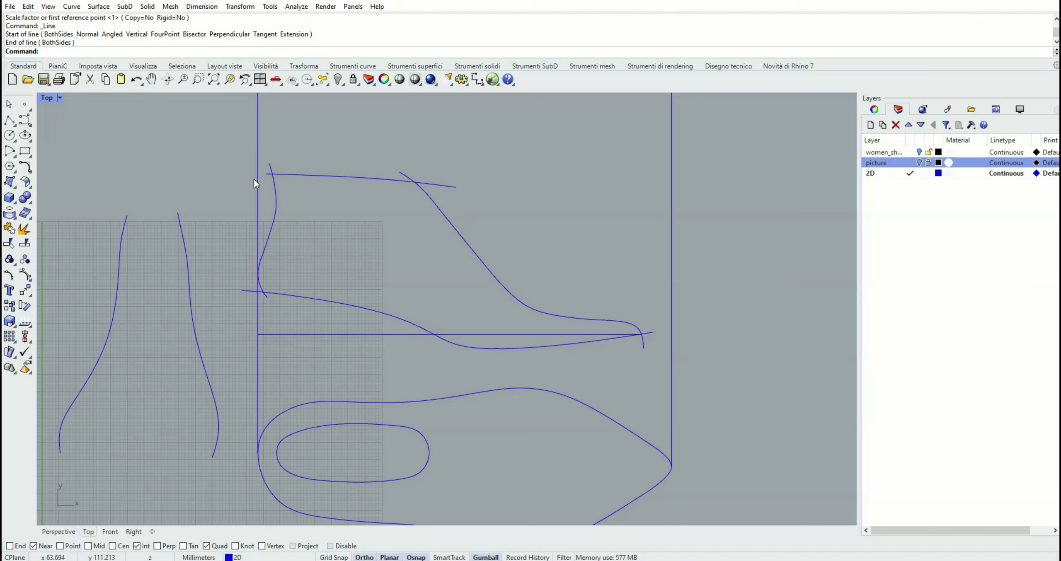
Step: Scale the four side-view curves in 2D from the helper line's heel end until the toe crossing reaches the toe guide line
{"action": "mouse_move", "coordinate": [215, 149]}
{"action": "left_mouse_down"}
{"action": "mouse_move", "coordinate": [649, 337]}
{"action": "mouse_move", "coordinate": [655, 356]}
{"action": "left_mouse_up"}
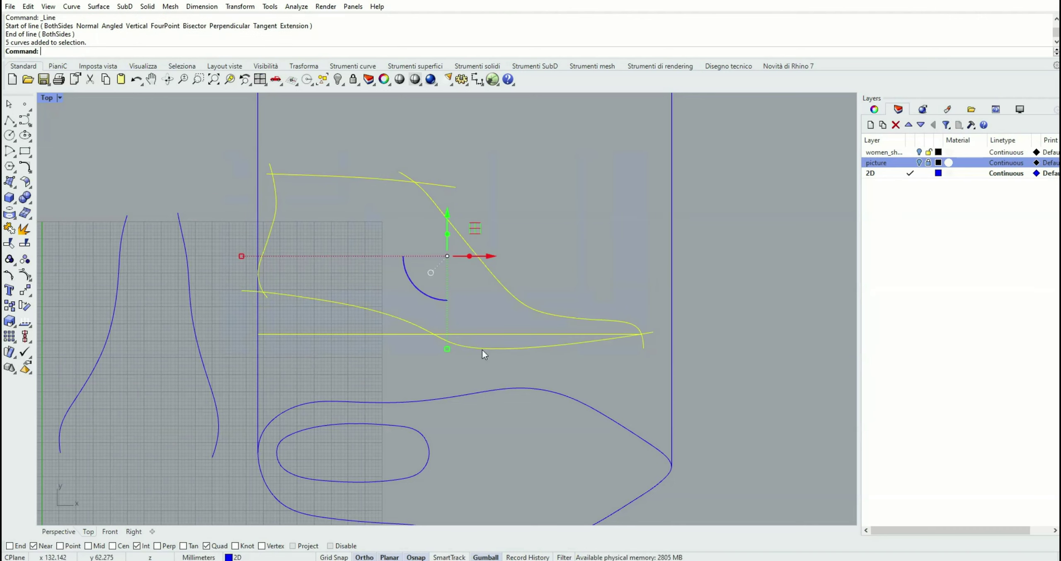
{"action": "left_click", "coordinate": [318, 336], "text": "ctrl"}
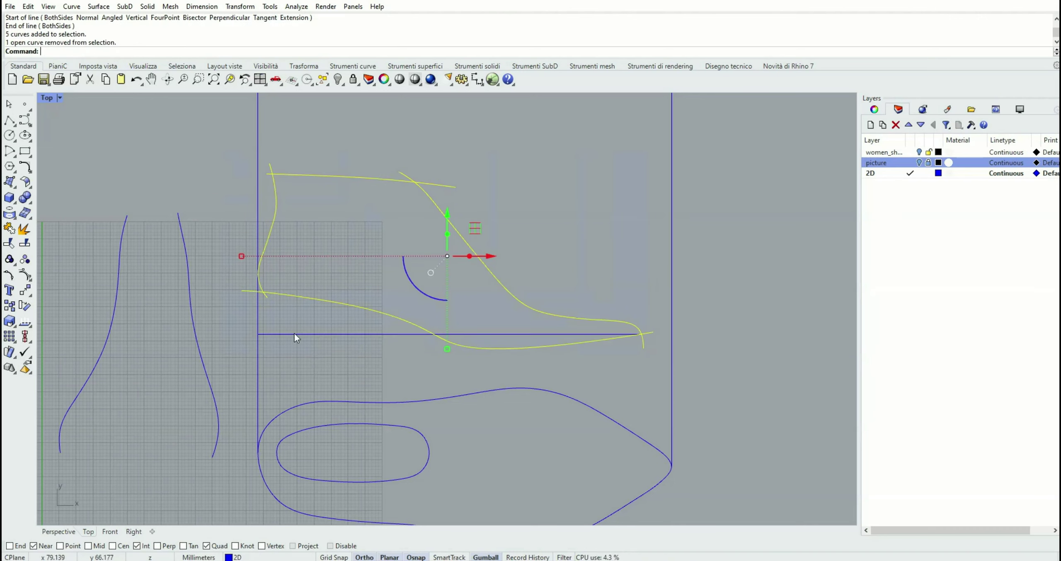
{"action": "left_click", "coordinate": [18, 329]}
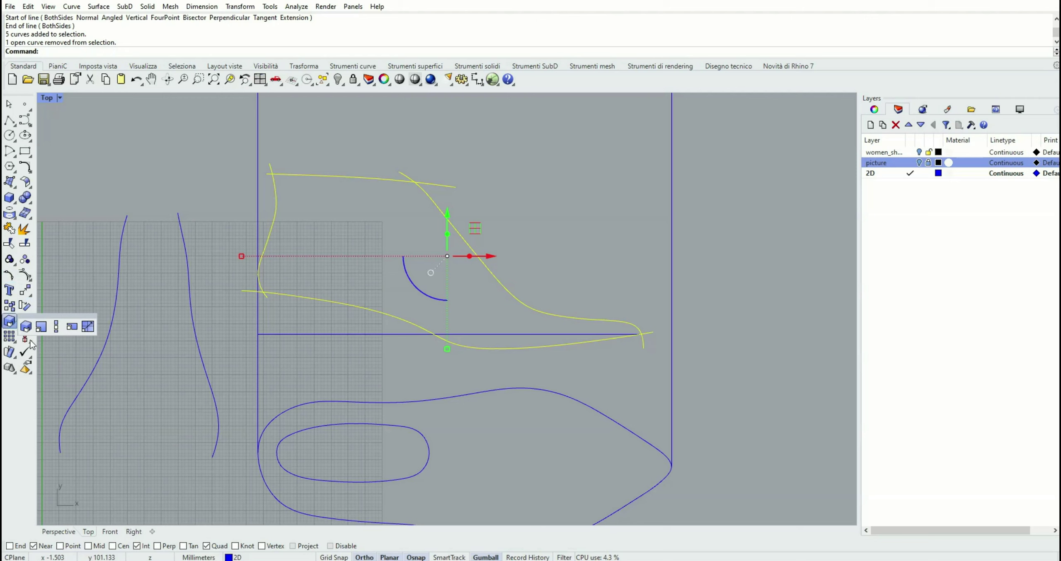
{"action": "left_click", "coordinate": [60, 327]}
{"action": "left_click", "coordinate": [258, 334]}
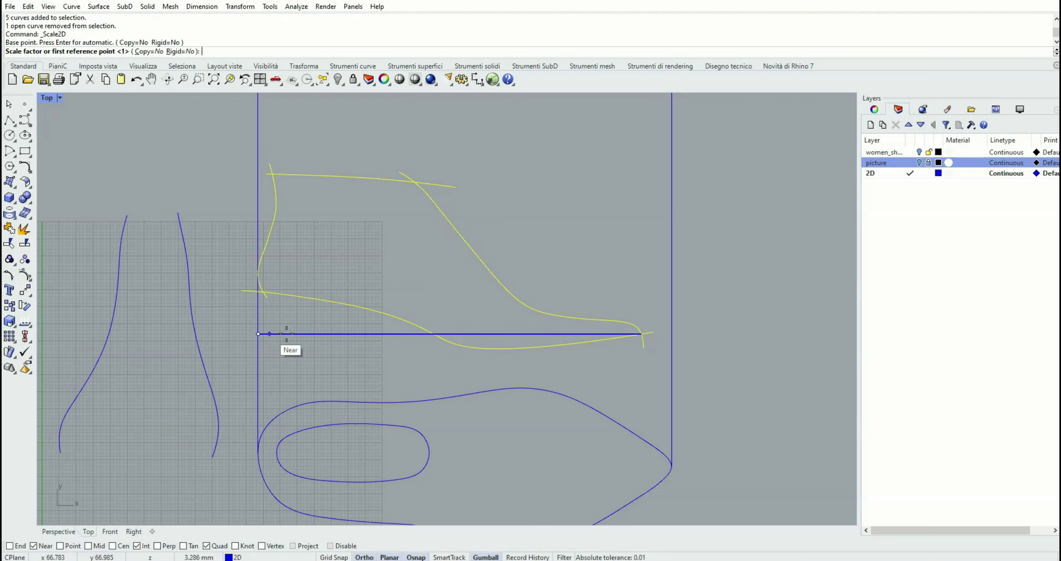
{"action": "left_click", "coordinate": [641, 334]}
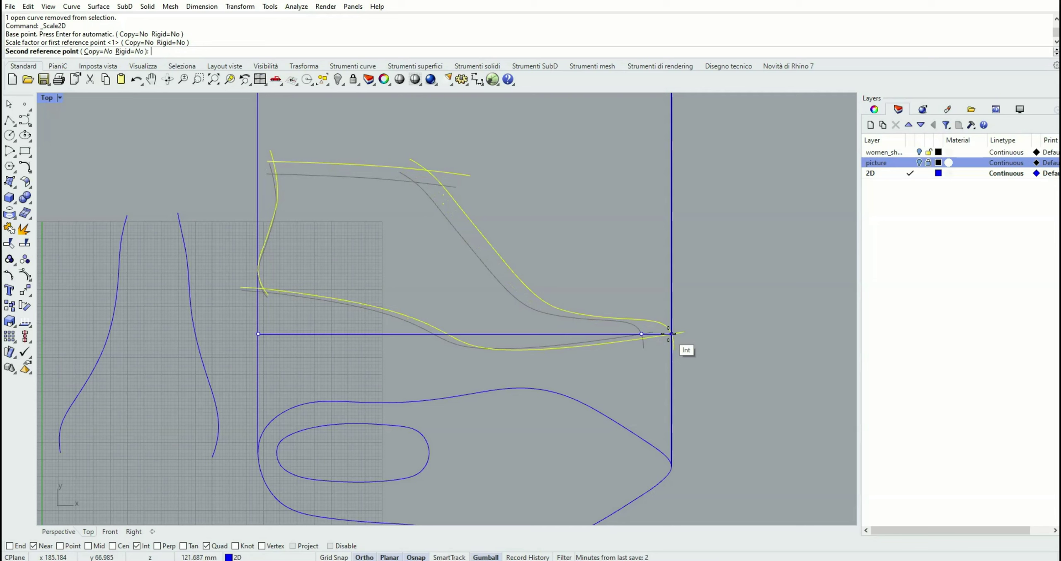
{"action": "left_click", "coordinate": [671, 334]}
Step: Delete the horizontal helper line
{"action": "left_click", "coordinate": [339, 367]}
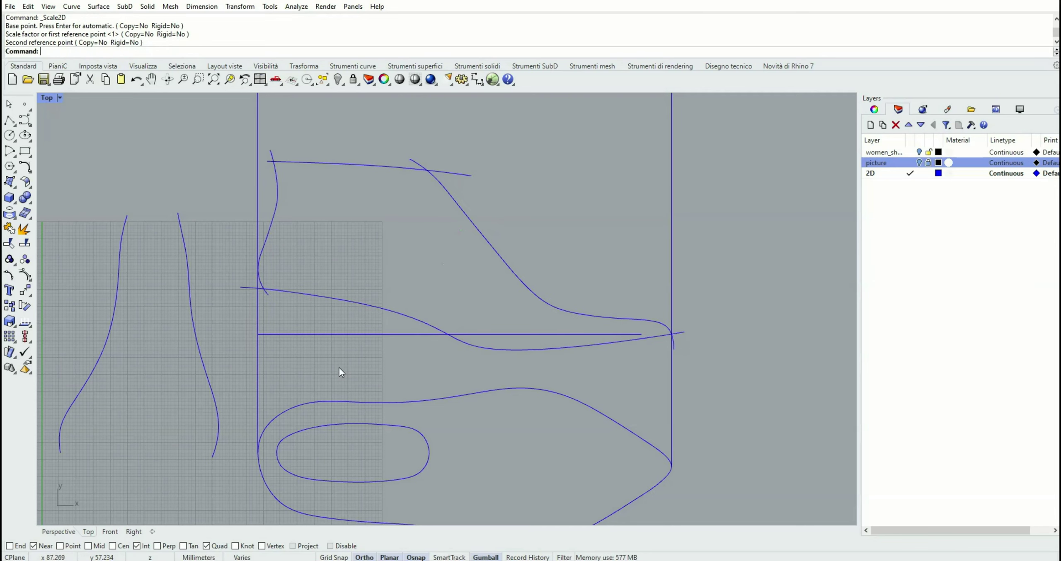
{"action": "left_click", "coordinate": [348, 334]}
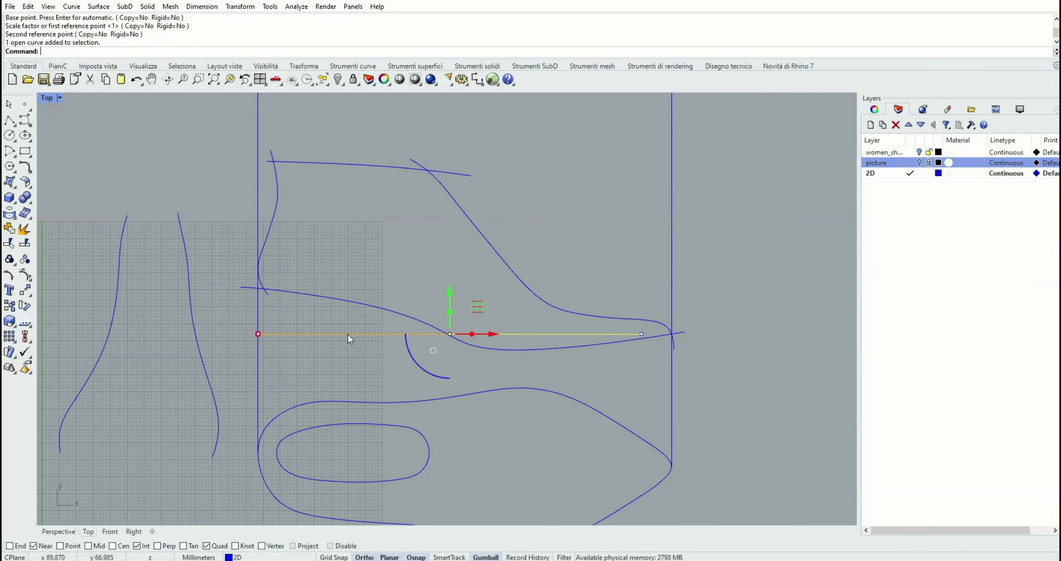
{"action": "key", "text": "Delete"}
{"action": "scroll", "coordinate": [267, 322], "scroll_direction": "down", "scroll_amount": 3}
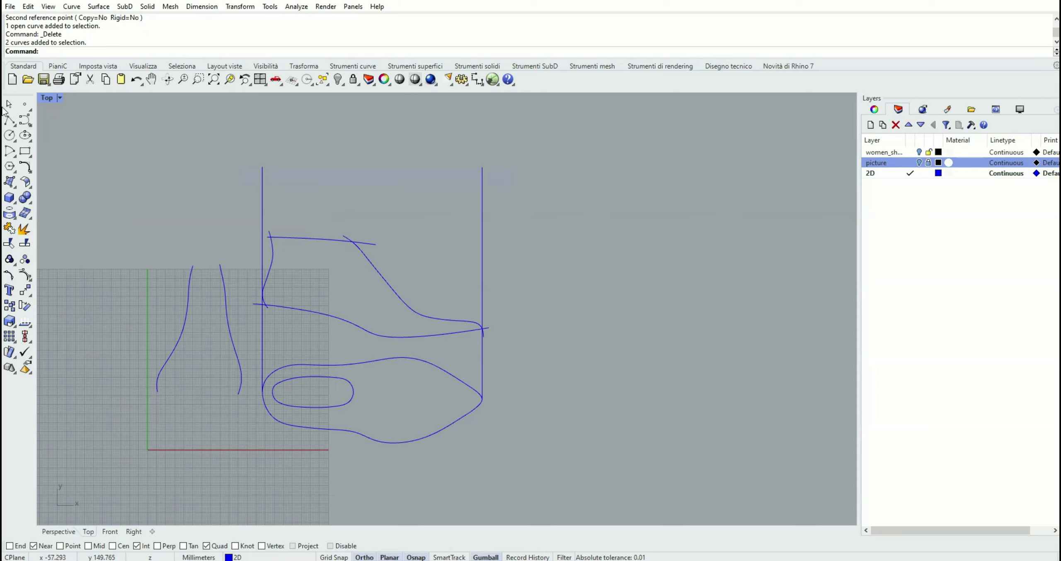
Step: Draw vertical guide lines from the inner oval's heel-side and toe-side quadrants up past the side view
{"action": "left_click", "coordinate": [10, 123]}
{"action": "left_click", "coordinate": [26, 125]}
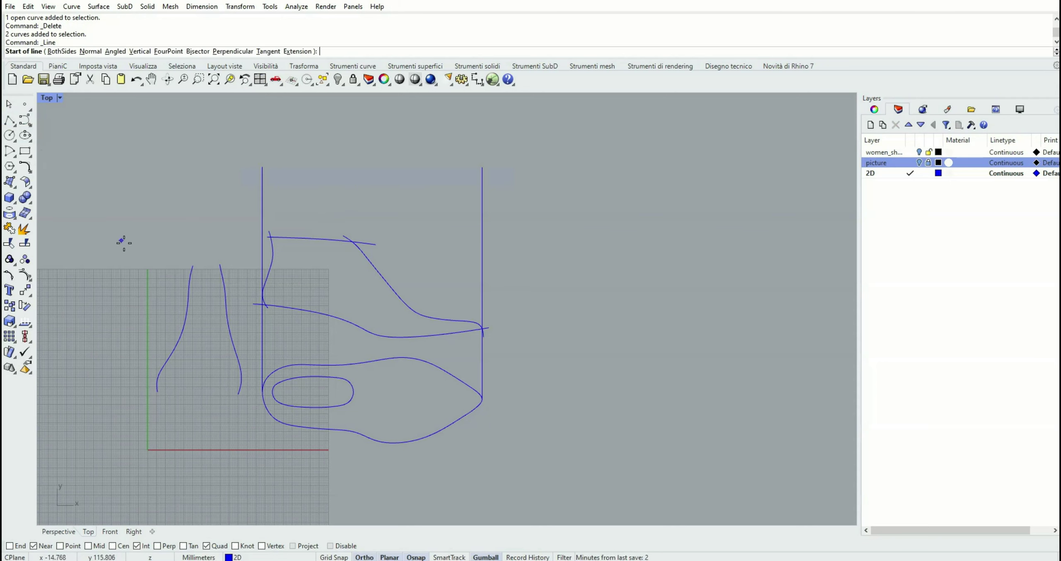
{"action": "left_click", "coordinate": [272, 390]}
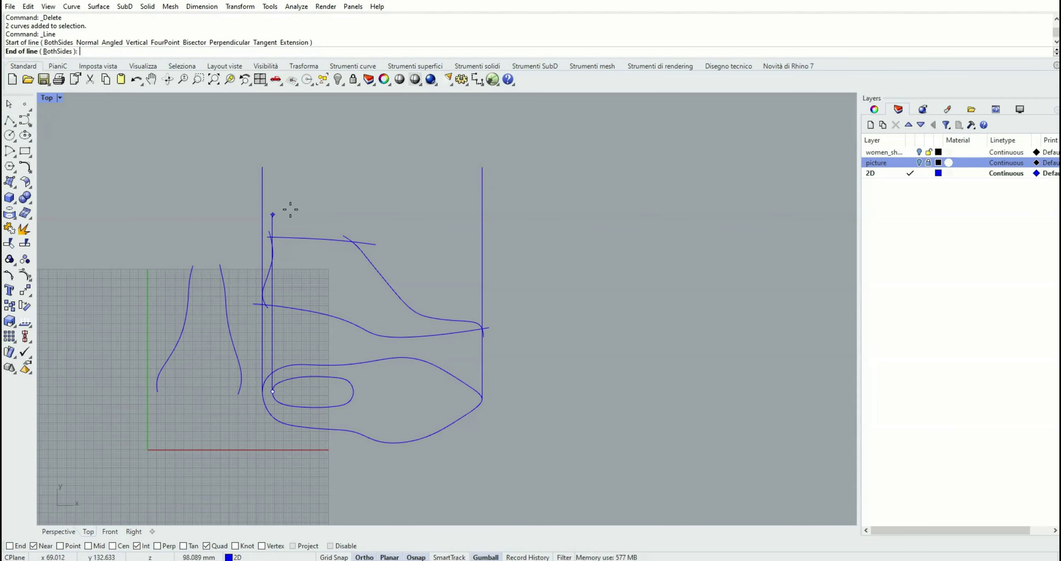
{"action": "left_click", "coordinate": [288, 150]}
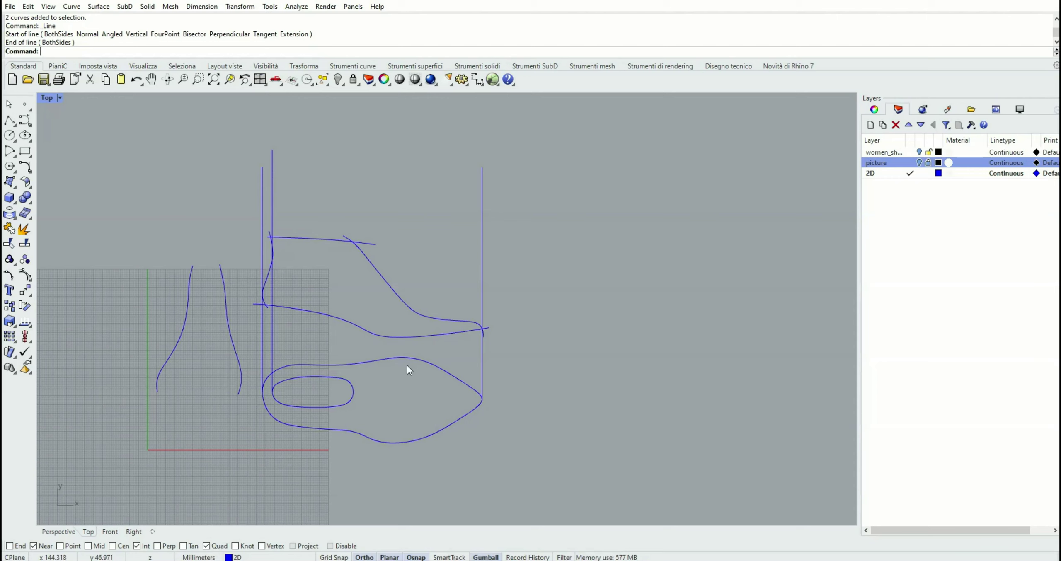
{"action": "right_click", "coordinate": [378, 387]}
{"action": "left_click", "coordinate": [353, 392]}
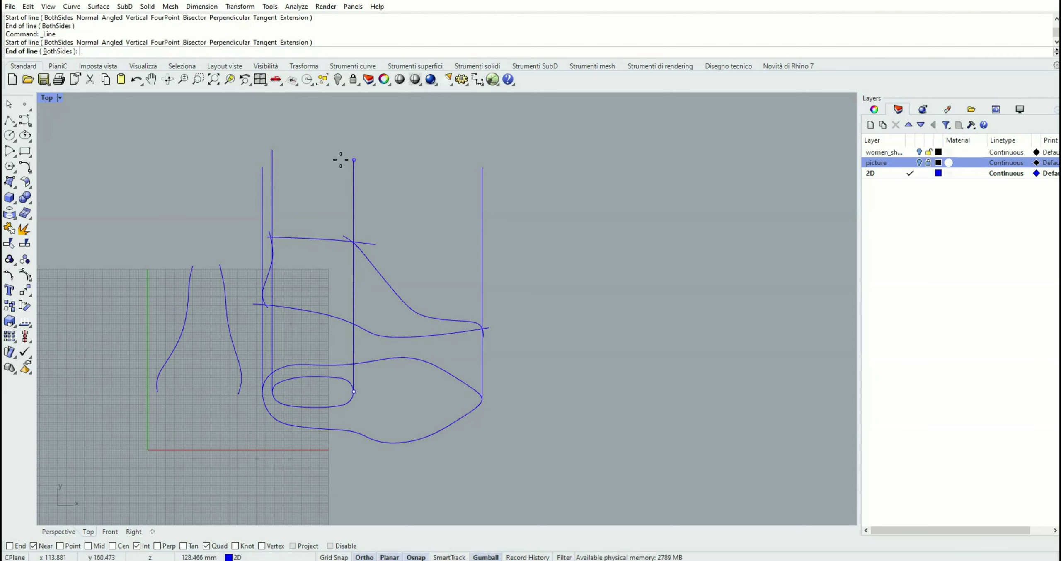
{"action": "left_click", "coordinate": [340, 134]}
Step: Examine how the side view's heel, top and instep curves meet the inner oval's guide lines
{"action": "scroll", "coordinate": [263, 250], "scroll_direction": "up", "scroll_amount": 4}
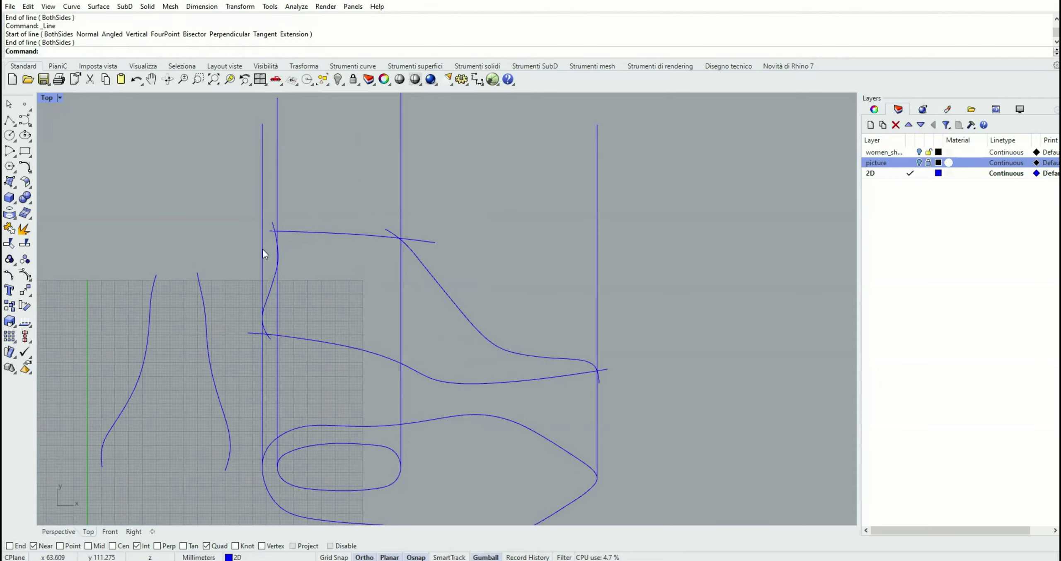
{"action": "scroll", "coordinate": [334, 240], "scroll_direction": "up", "scroll_amount": 2}
{"action": "scroll", "coordinate": [326, 243], "scroll_direction": "up", "scroll_amount": 2}
{"action": "right_click_drag", "start_coordinate": [362, 244], "coordinate": [364, 220]}
{"action": "scroll", "coordinate": [422, 319], "scroll_direction": "down", "scroll_amount": 2}
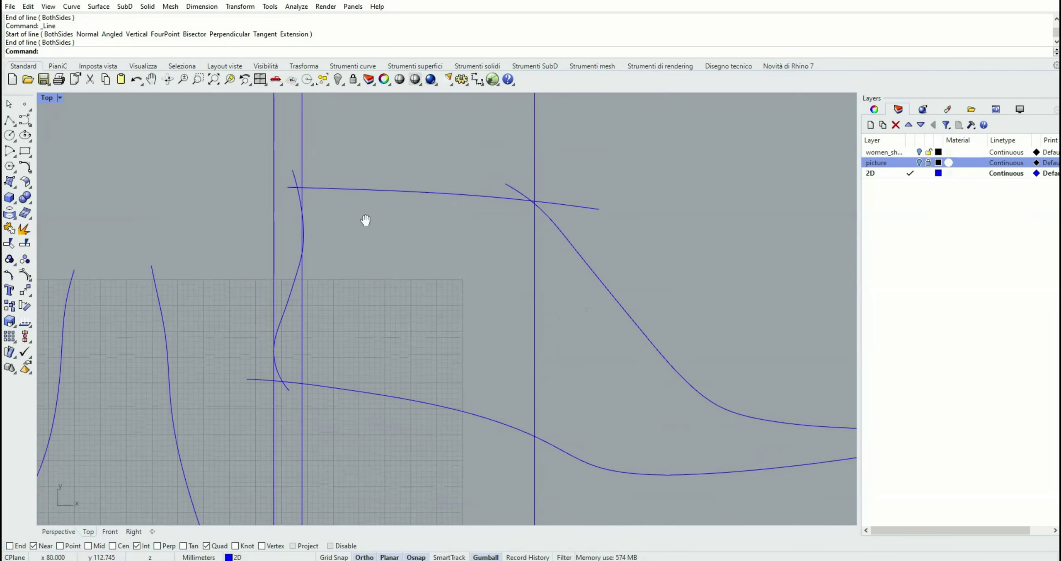
{"action": "scroll", "coordinate": [362, 207], "scroll_direction": "down", "scroll_amount": 2}
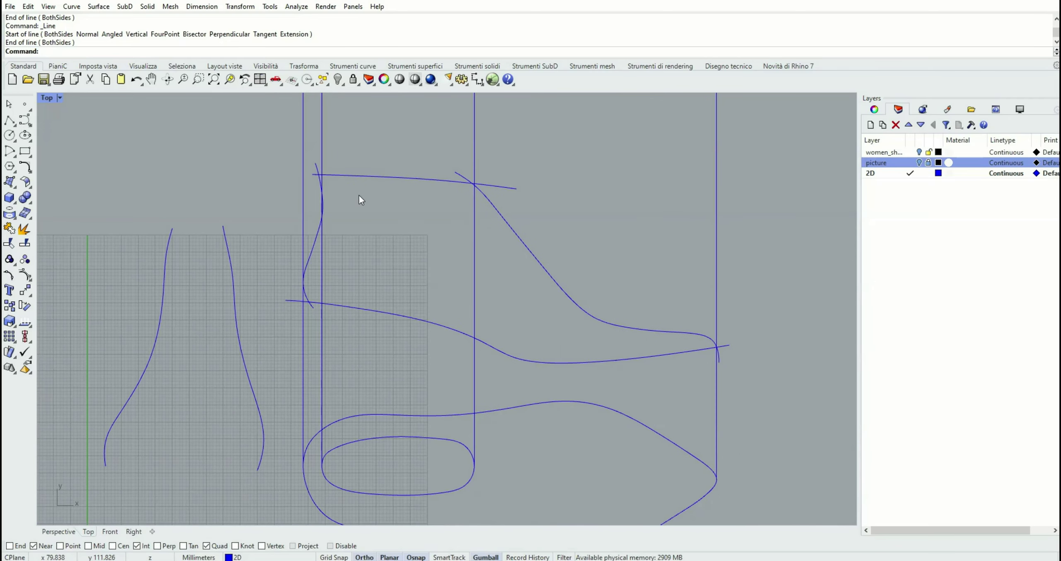
{"action": "scroll", "coordinate": [359, 196], "scroll_direction": "up", "scroll_amount": 2}
{"action": "right_click_drag", "start_coordinate": [358, 195], "coordinate": [369, 298]}
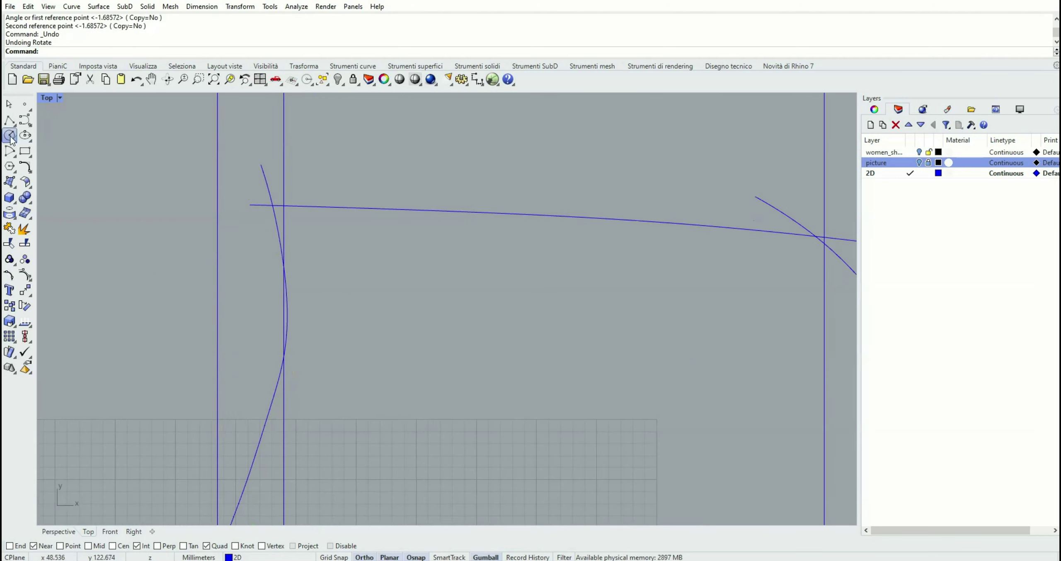
Step: Draw a circle centred on the heel curve's quadrant and passing through the crossing of the top curve and the oval's heel-side guide
{"action": "scroll", "coordinate": [218, 368], "scroll_direction": "down", "scroll_amount": 3}
{"action": "left_click", "coordinate": [218, 441]}
{"action": "scroll", "coordinate": [248, 290], "scroll_direction": "up", "scroll_amount": 3}
{"action": "left_click", "coordinate": [269, 202]}
{"action": "scroll", "coordinate": [266, 204], "scroll_direction": "down", "scroll_amount": 4}
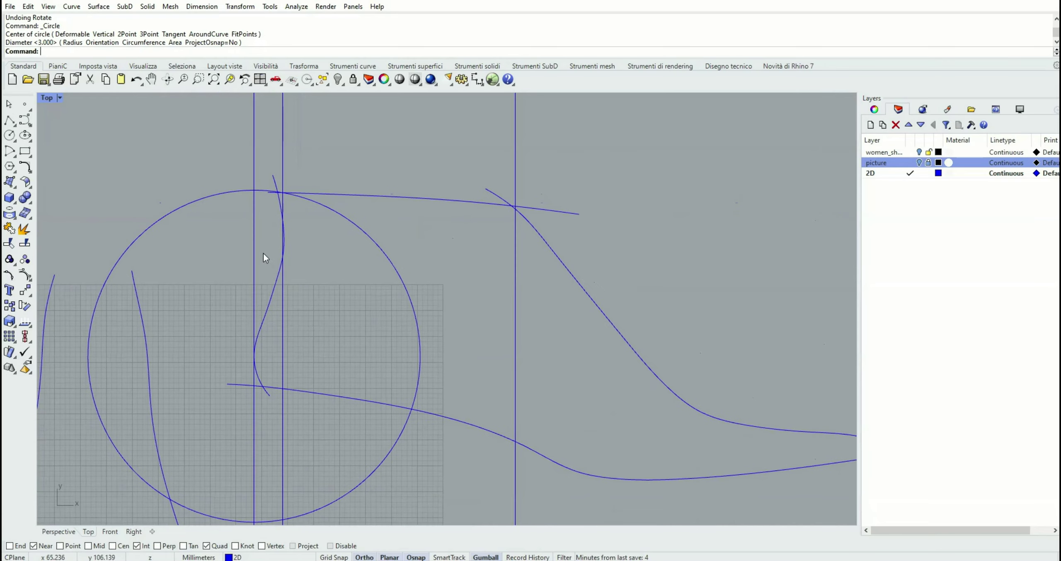
Step: Rotate the heel curve about its quadrant so it passes through the crossing of the circle, top curve and oval's heel-side guide
{"action": "left_click", "coordinate": [262, 320]}
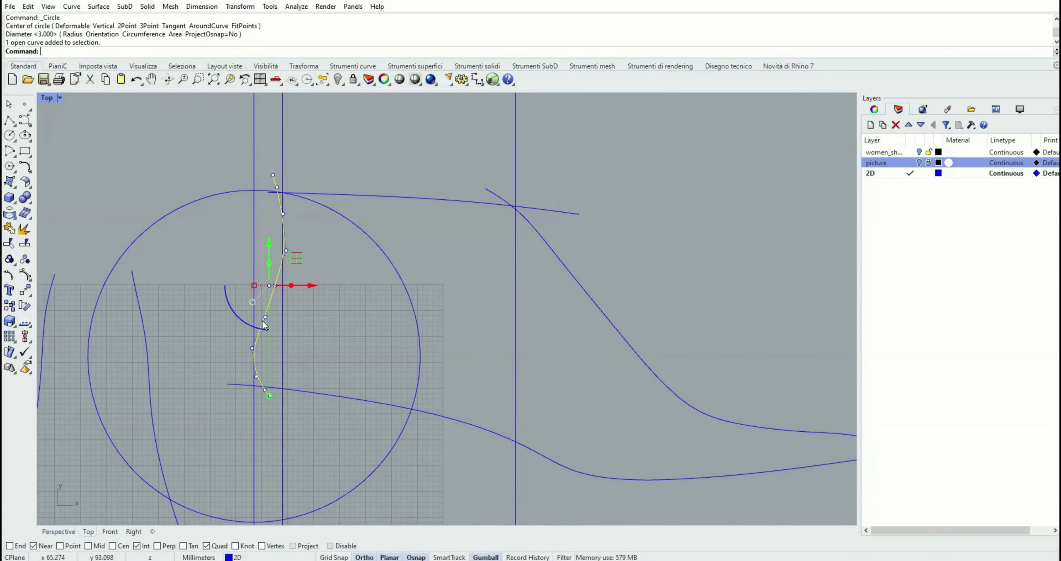
{"action": "left_click", "coordinate": [25, 305]}
{"action": "left_click", "coordinate": [254, 356]}
{"action": "scroll", "coordinate": [282, 197], "scroll_direction": "up", "scroll_amount": 20}
{"action": "left_click", "coordinate": [244, 140]}
{"action": "left_click", "coordinate": [289, 147]}
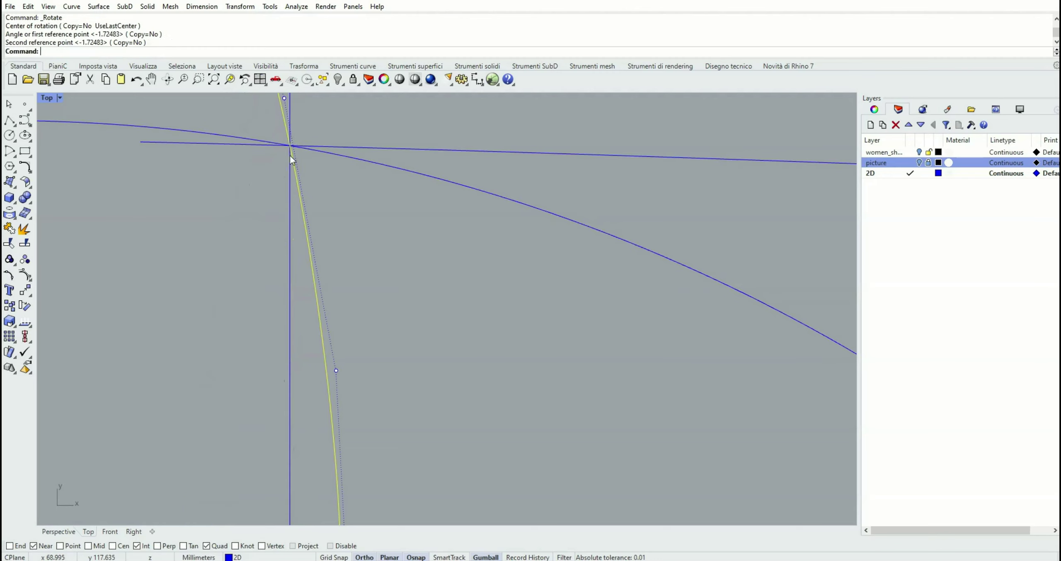
{"action": "scroll", "coordinate": [318, 201], "scroll_direction": "down", "scroll_amount": 14}
{"action": "scroll", "coordinate": [319, 201], "scroll_direction": "down", "scroll_amount": 1}
{"action": "key", "text": "Escape"}
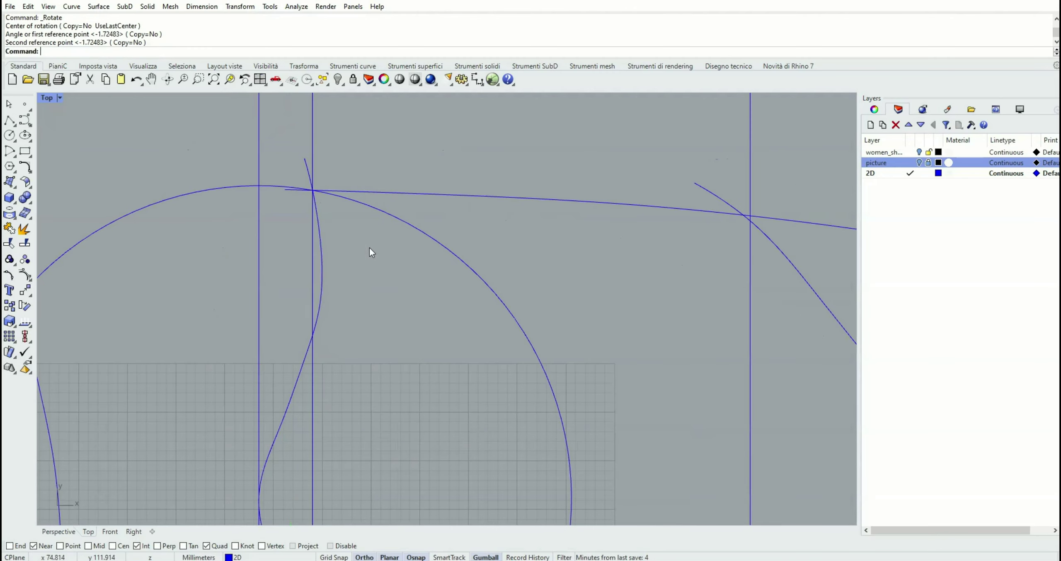
Step: Delete the construction circle around the heel curve
{"action": "scroll", "coordinate": [369, 257], "scroll_direction": "down", "scroll_amount": 2}
{"action": "right_click_drag", "start_coordinate": [374, 278], "coordinate": [352, 270]}
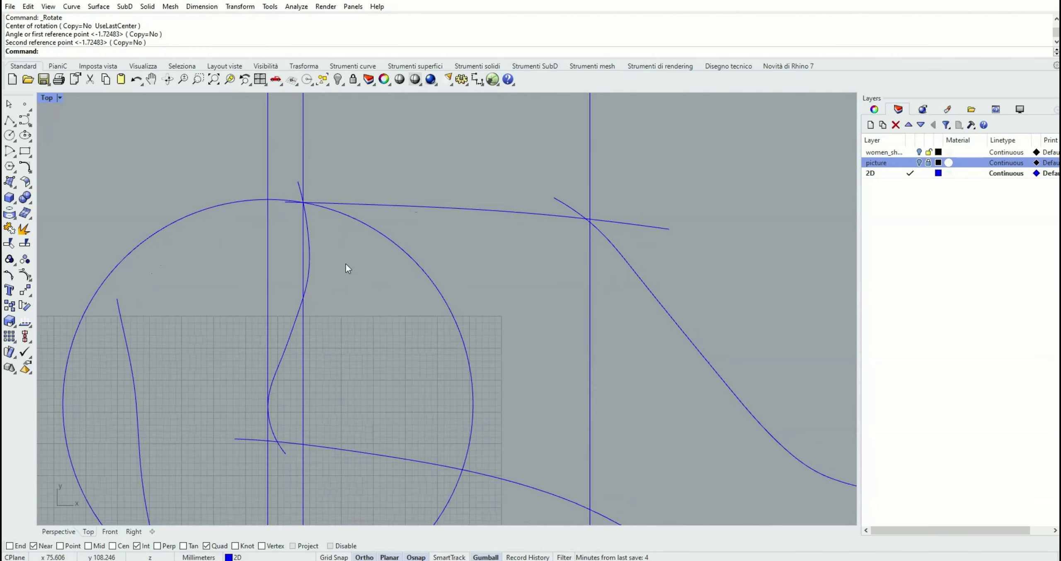
{"action": "left_click", "coordinate": [419, 266]}
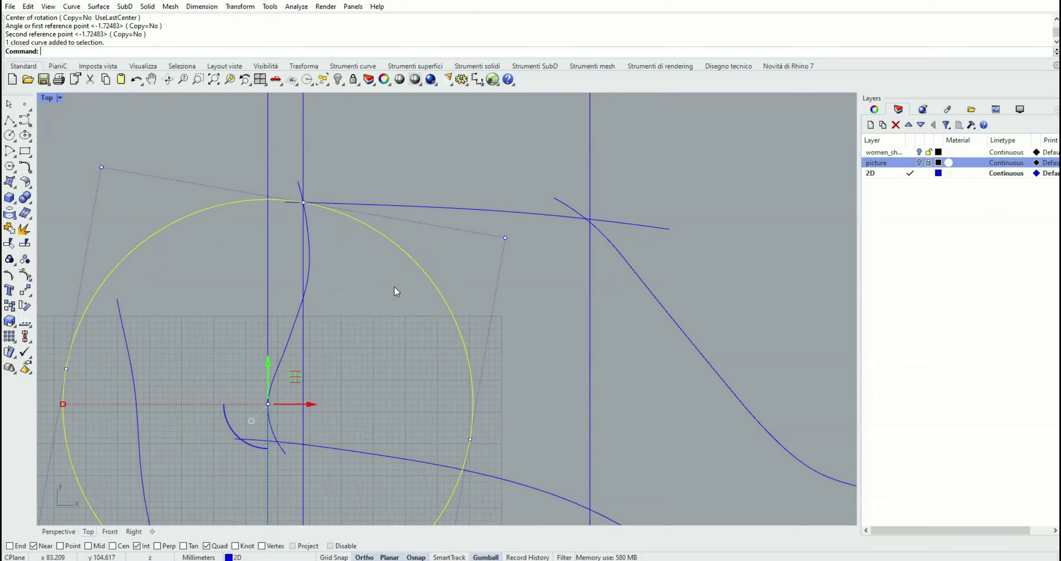
{"action": "key", "text": "Delete"}
{"action": "scroll", "coordinate": [394, 286], "scroll_direction": "down", "scroll_amount": 1}
{"action": "right_click_drag", "start_coordinate": [421, 292], "coordinate": [297, 280]}
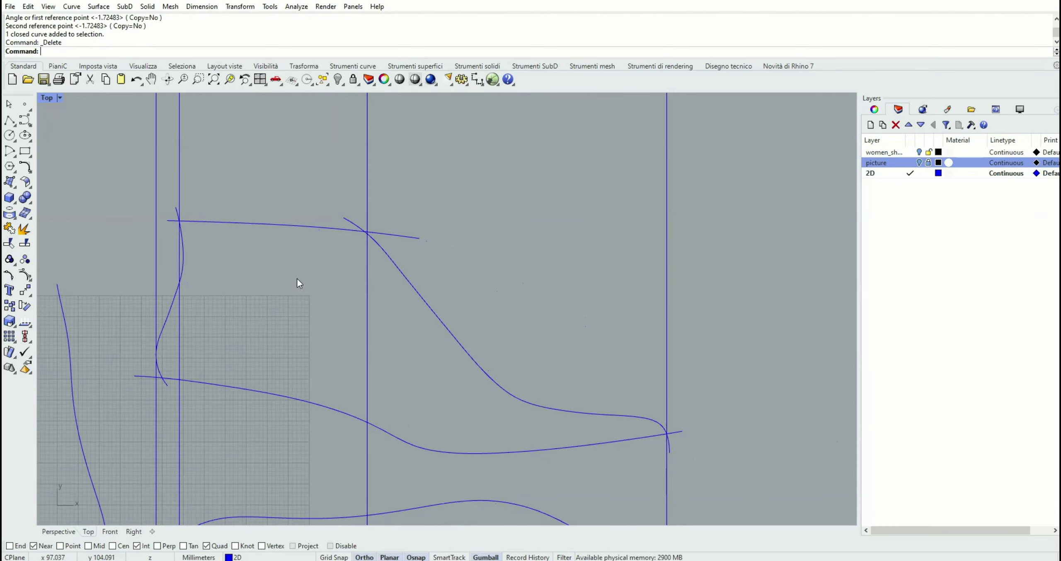
Step: Draw a circle centred on the toe crossing and passing through the crossing of the top curve and the oval's toe-side guide
{"action": "left_click", "coordinate": [9, 135]}
{"action": "left_click", "coordinate": [366, 232]}
{"action": "scroll", "coordinate": [367, 236], "scroll_direction": "up", "scroll_amount": 5}
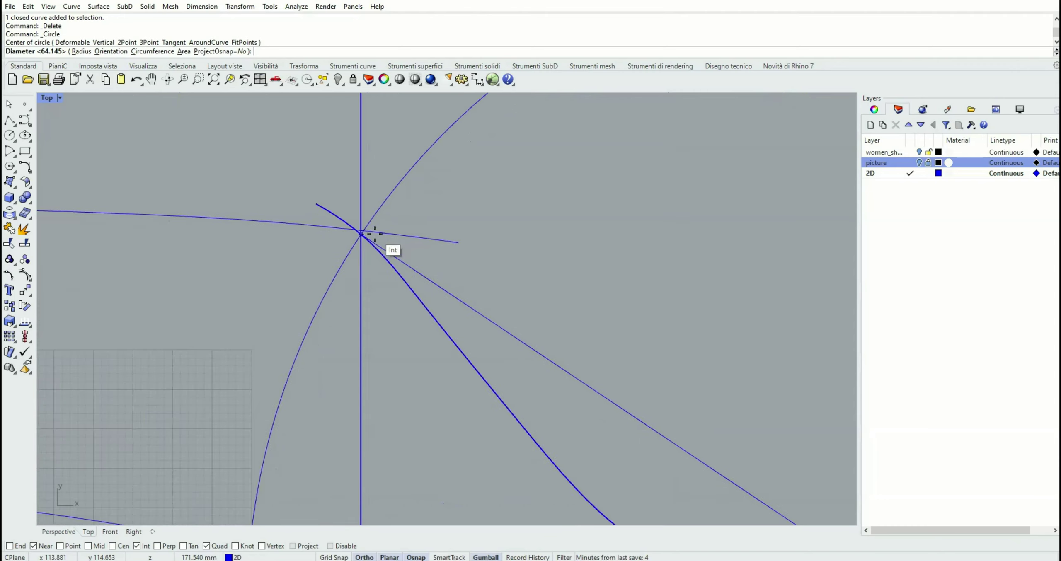
{"action": "scroll", "coordinate": [339, 227], "scroll_direction": "down", "scroll_amount": 2}
{"action": "key", "text": "Escape"}
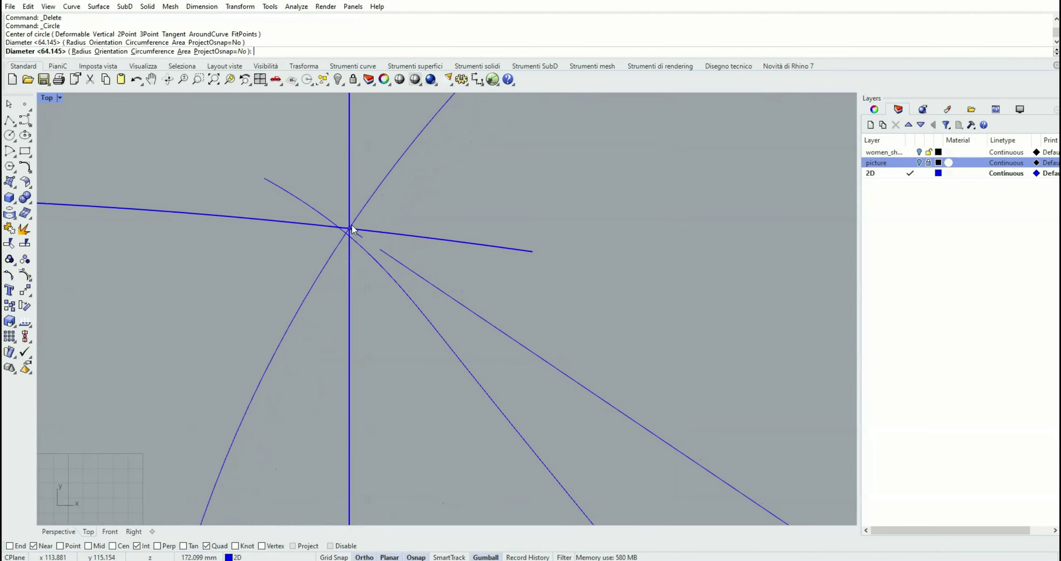
{"action": "scroll", "coordinate": [375, 266], "scroll_direction": "down", "scroll_amount": 4}
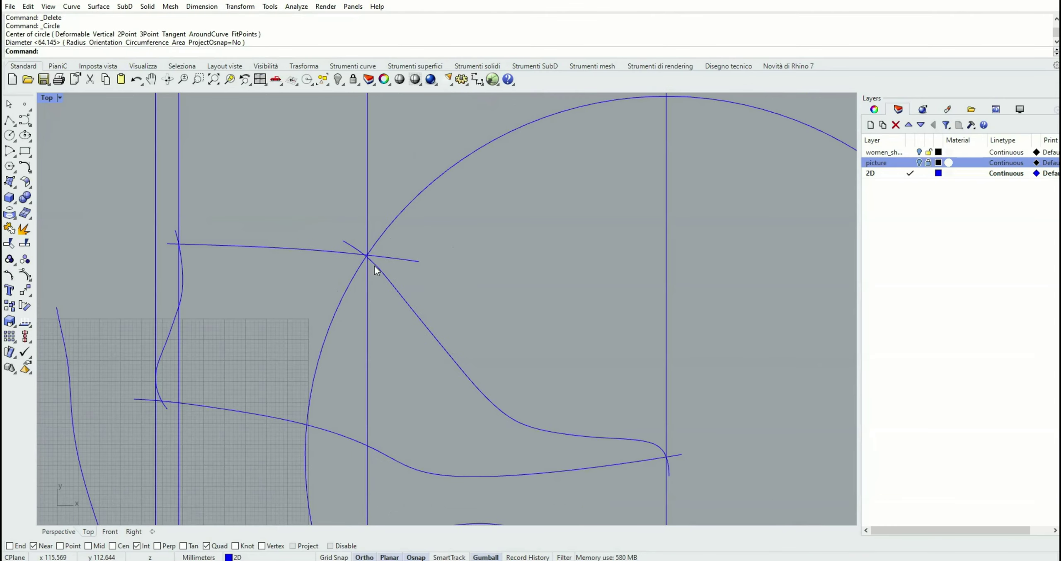
Step: Rotate the instep curve about the toe crossing so it passes through the crossing of the circle, top curve and oval's toe-side guide
{"action": "left_click", "coordinate": [436, 336]}
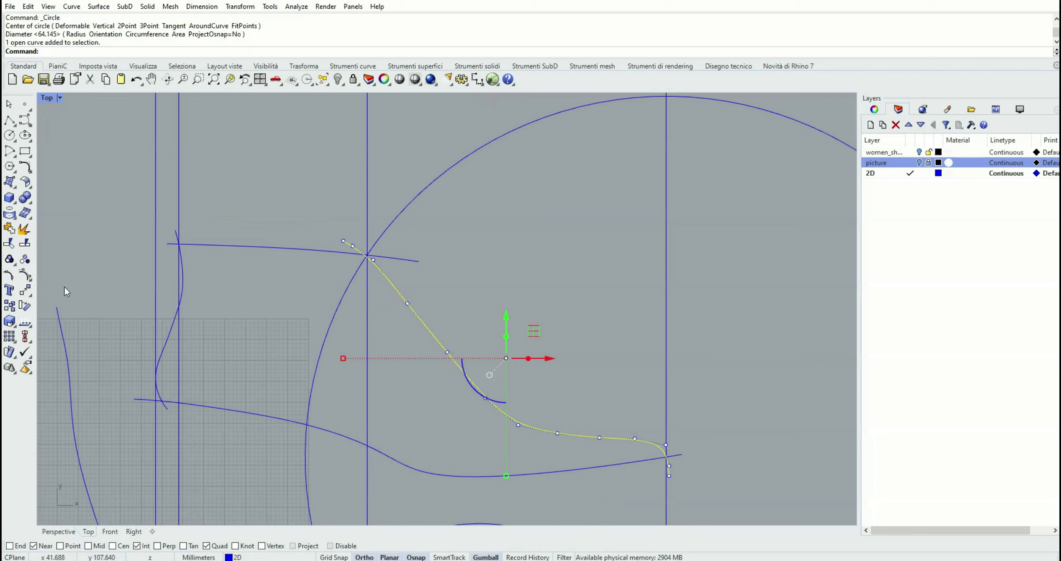
{"action": "right_click", "coordinate": [25, 275]}
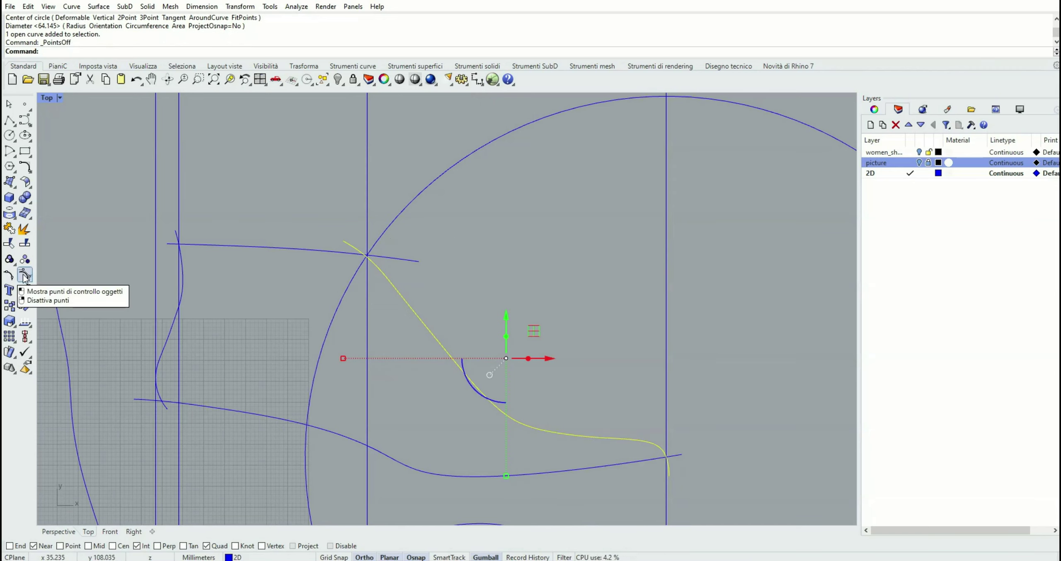
{"action": "left_click", "coordinate": [13, 320]}
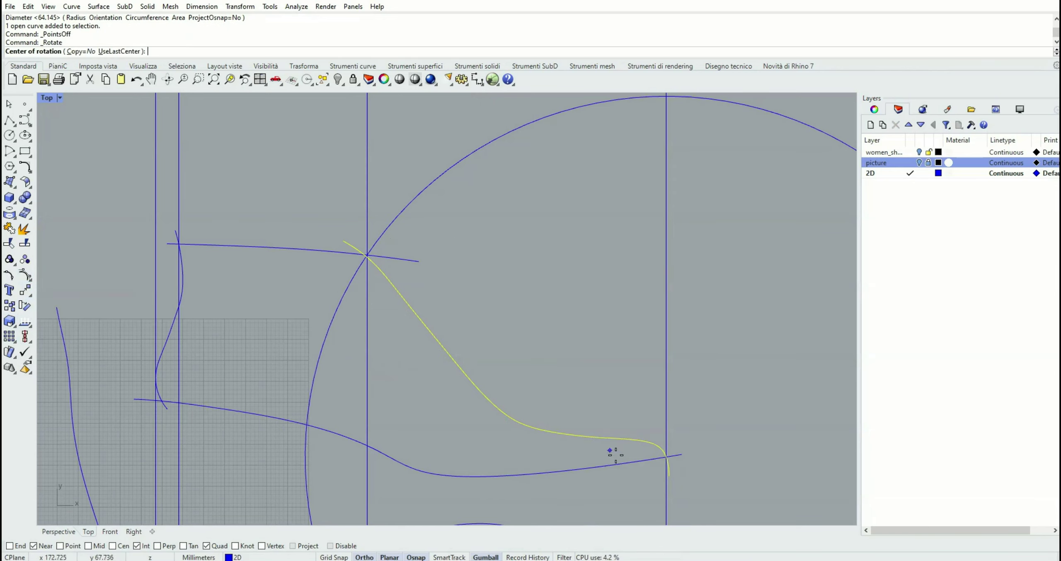
{"action": "left_click", "coordinate": [667, 457]}
{"action": "scroll", "coordinate": [368, 255], "scroll_direction": "up", "scroll_amount": 8}
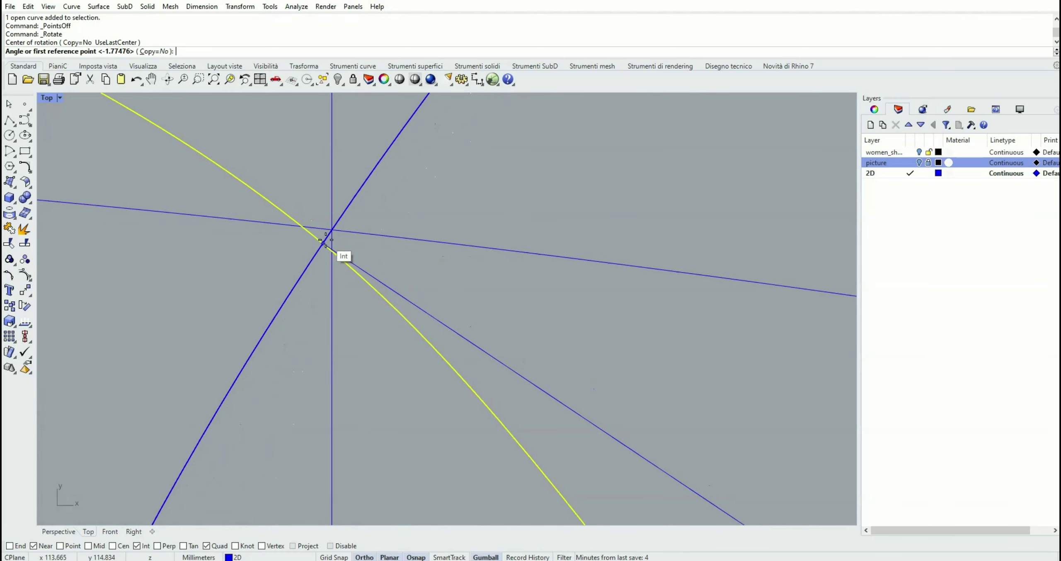
{"action": "left_click", "coordinate": [332, 229]}
{"action": "left_click", "coordinate": [333, 230]}
{"action": "scroll", "coordinate": [411, 282], "scroll_direction": "down", "scroll_amount": 6}
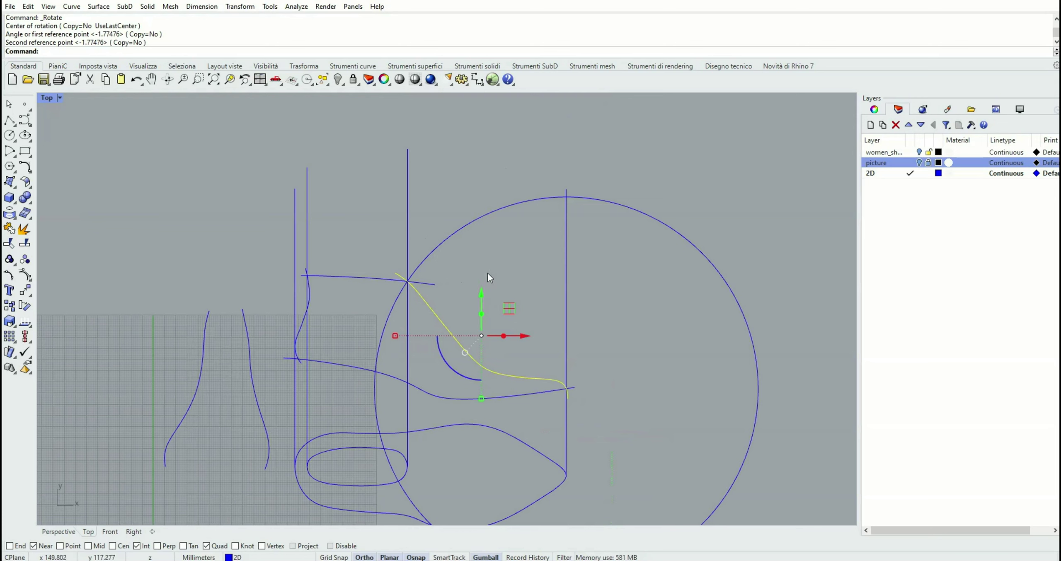
Step: Delete the construction circle centred on the toe crossing
{"action": "left_click", "coordinate": [520, 259]}
{"action": "left_click", "coordinate": [497, 209]}
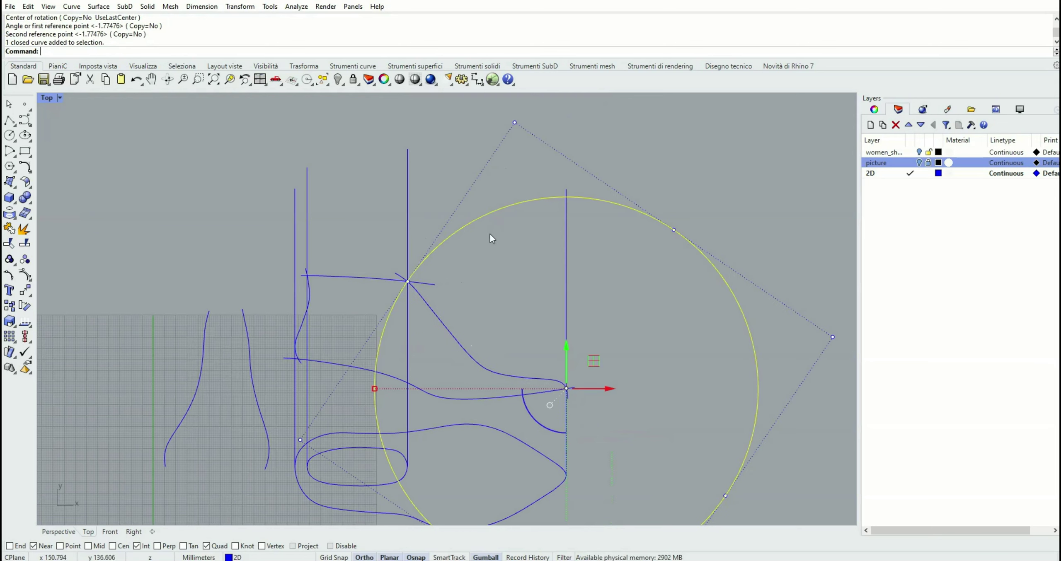
{"action": "key", "text": "Delete"}
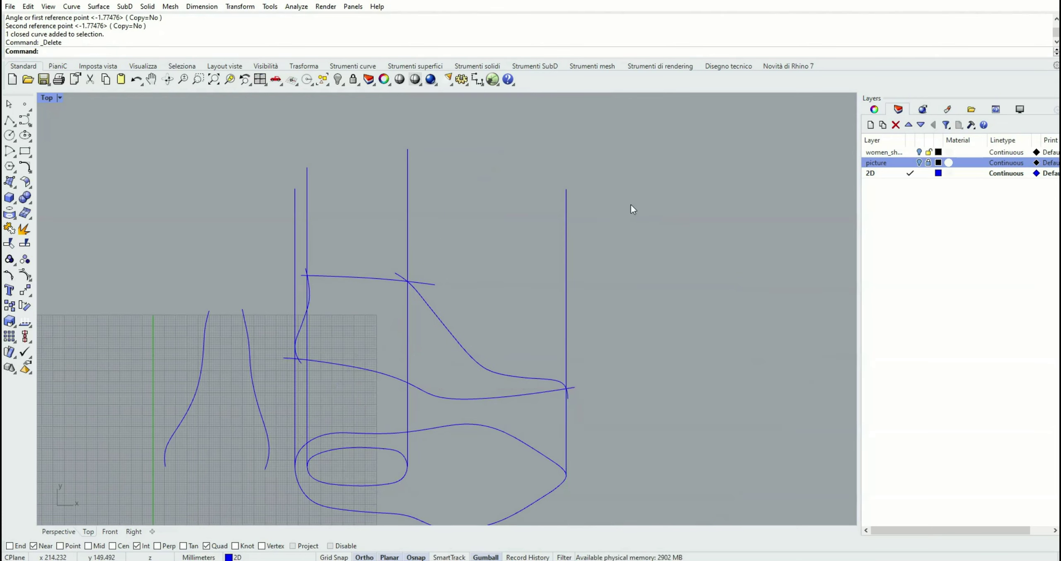
Step: Delete the four vertical guide lines above the plan view and save the file
{"action": "left_click_drag", "start_coordinate": [630, 204], "coordinate": [252, 237]}
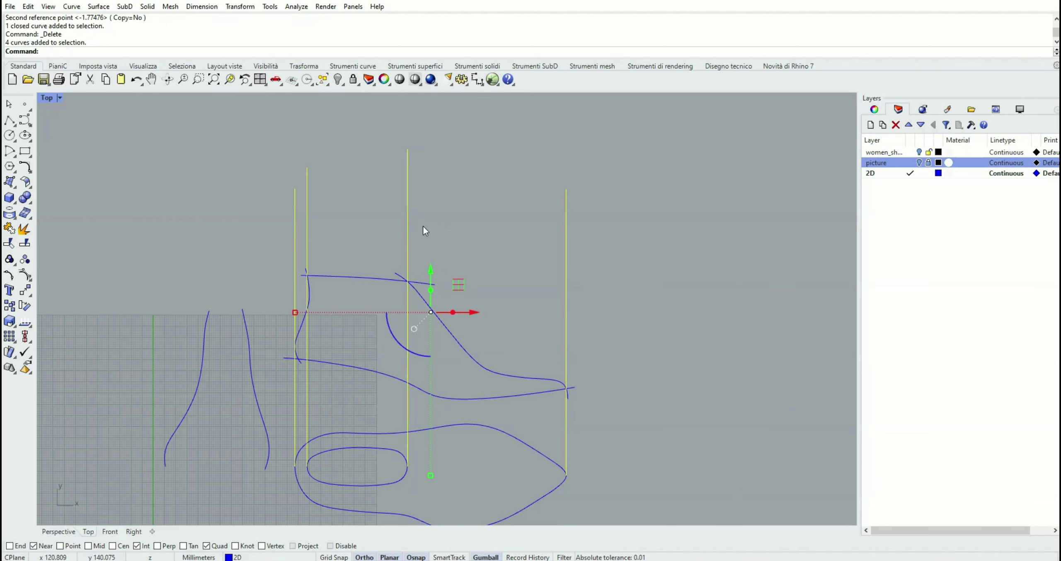
{"action": "key", "text": "Delete"}
{"action": "scroll", "coordinate": [426, 229], "scroll_direction": "down", "scroll_amount": 2}
{"action": "mouse_move", "coordinate": [438, 253]}
{"action": "right_mouse_down"}
{"action": "mouse_move", "coordinate": [450, 220]}
{"action": "mouse_move", "coordinate": [445, 239]}
{"action": "right_mouse_up"}
{"action": "scroll", "coordinate": [444, 240], "scroll_direction": "up", "scroll_amount": 2}
{"action": "key", "text": "ctrl+s"}
Step: Move all eight curves of the three views together onto the grid around the origin
{"action": "left_click_drag", "start_coordinate": [141, 183], "coordinate": [605, 489]}
{"action": "scroll", "coordinate": [452, 277], "scroll_direction": "down", "scroll_amount": 6}
{"action": "left_click_drag", "start_coordinate": [438, 278], "coordinate": [332, 342]}
{"action": "scroll", "coordinate": [264, 367], "scroll_direction": "up", "scroll_amount": 6}
{"action": "right_click_drag", "start_coordinate": [259, 360], "coordinate": [326, 293]}
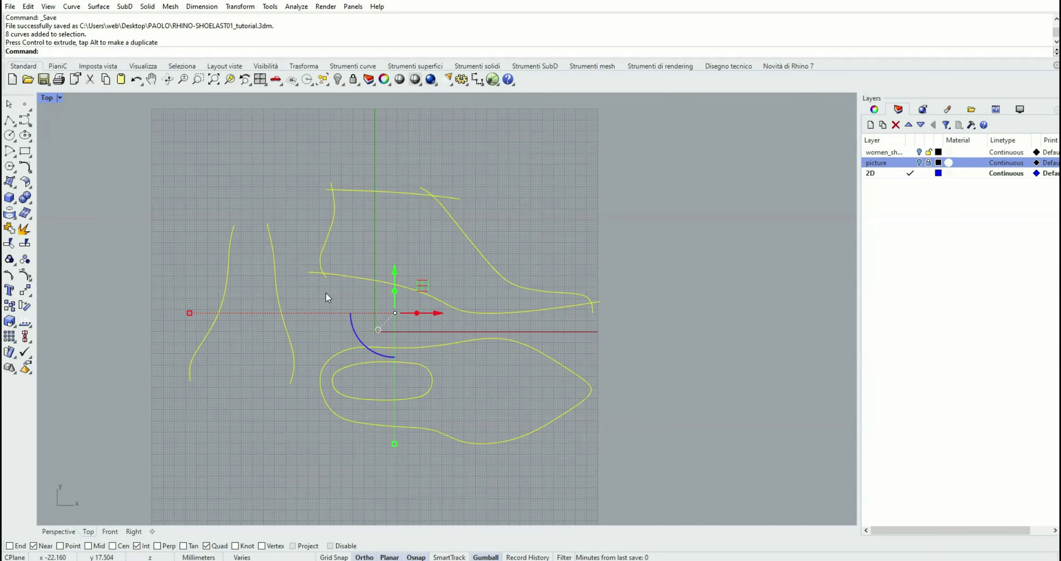
Step: Move the two back-view curves in the negative X direction, farther from the side and plan views
{"action": "left_click", "coordinate": [169, 214]}
{"action": "left_click_drag", "start_coordinate": [159, 209], "coordinate": [305, 415]}
{"action": "left_click_drag", "start_coordinate": [285, 304], "coordinate": [170, 304]}
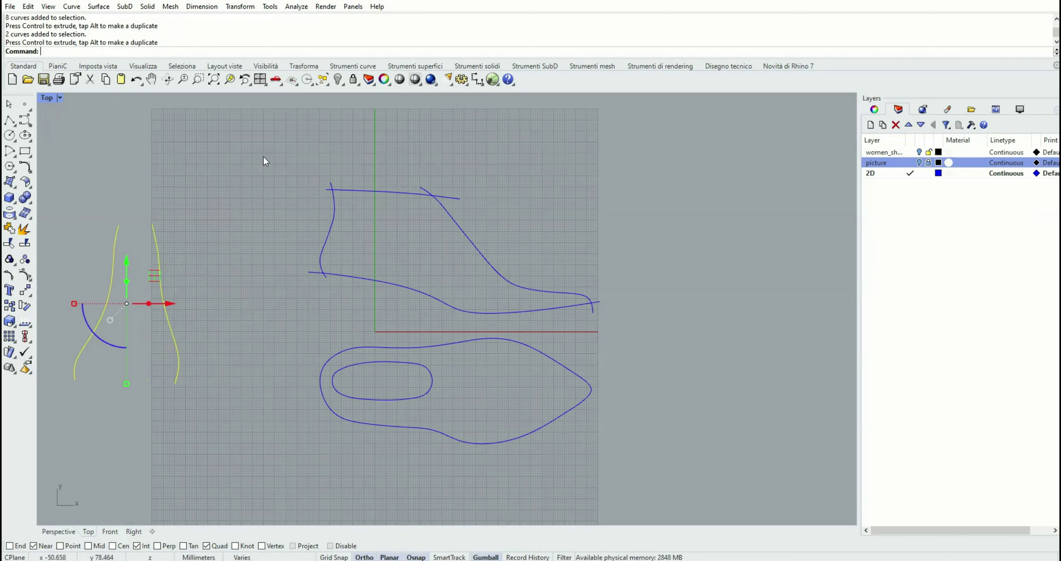
Step: Move the four side-view curves about 33 mm in the positive Y direction, away from the plan view
{"action": "left_click_drag", "start_coordinate": [282, 160], "coordinate": [618, 329]}
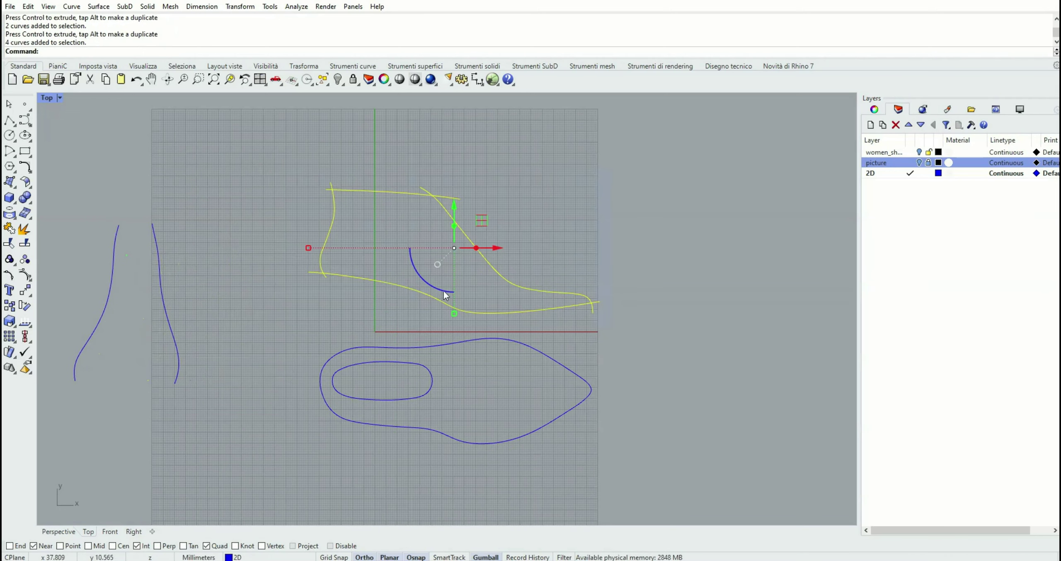
{"action": "left_click_drag", "start_coordinate": [453, 166], "coordinate": [453, 134]}
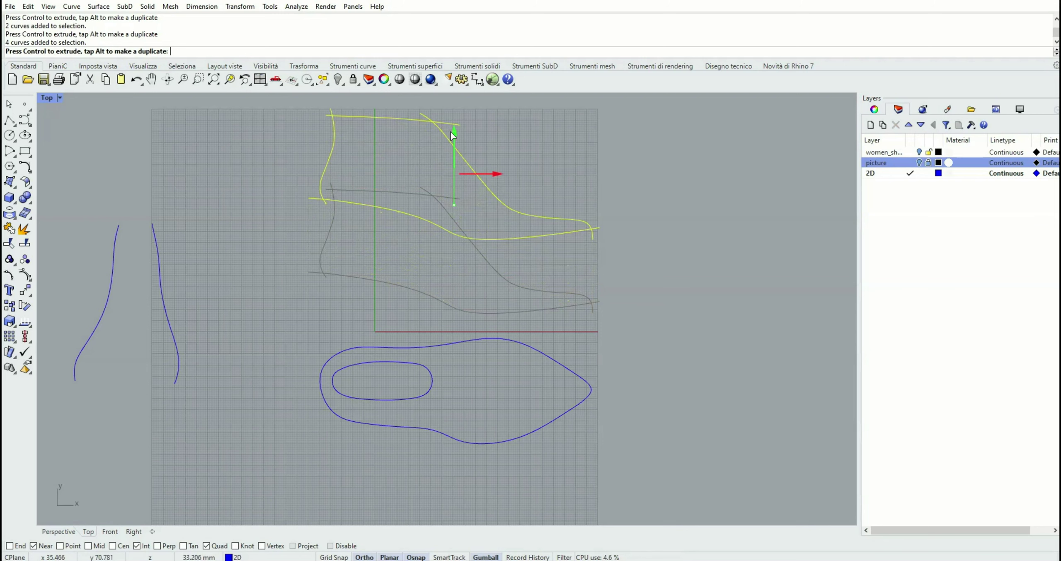
{"action": "left_click_drag", "start_coordinate": [284, 329], "coordinate": [615, 459]}
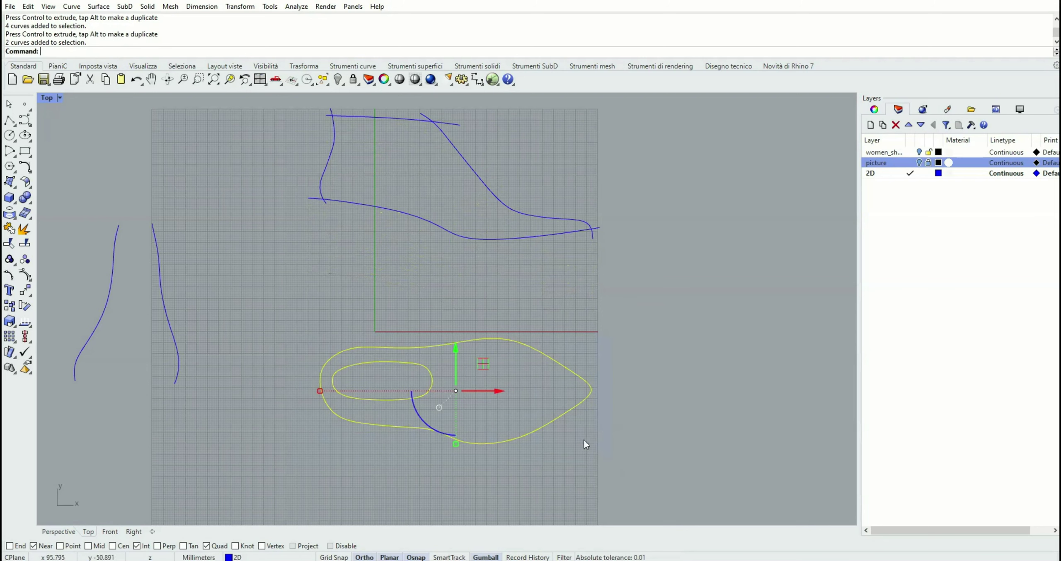
{"action": "right_click_drag", "start_coordinate": [545, 367], "coordinate": [542, 394]}
{"action": "scroll", "coordinate": [542, 394], "scroll_direction": "down", "scroll_amount": 4}
Step: Move all eight curves together so the plan view lies in the positive X and Y quadrant
{"action": "left_click_drag", "start_coordinate": [207, 197], "coordinate": [611, 468]}
{"action": "left_click_drag", "start_coordinate": [436, 310], "coordinate": [484, 222]}
{"action": "left_click", "coordinate": [487, 416]}
Step: Move the four side-view curves about 12 mm farther from the plan view in the positive Y direction
{"action": "right_click_drag", "start_coordinate": [566, 409], "coordinate": [469, 447]}
{"action": "left_click_drag", "start_coordinate": [311, 156], "coordinate": [554, 254]}
{"action": "left_click_drag", "start_coordinate": [433, 177], "coordinate": [427, 157]}
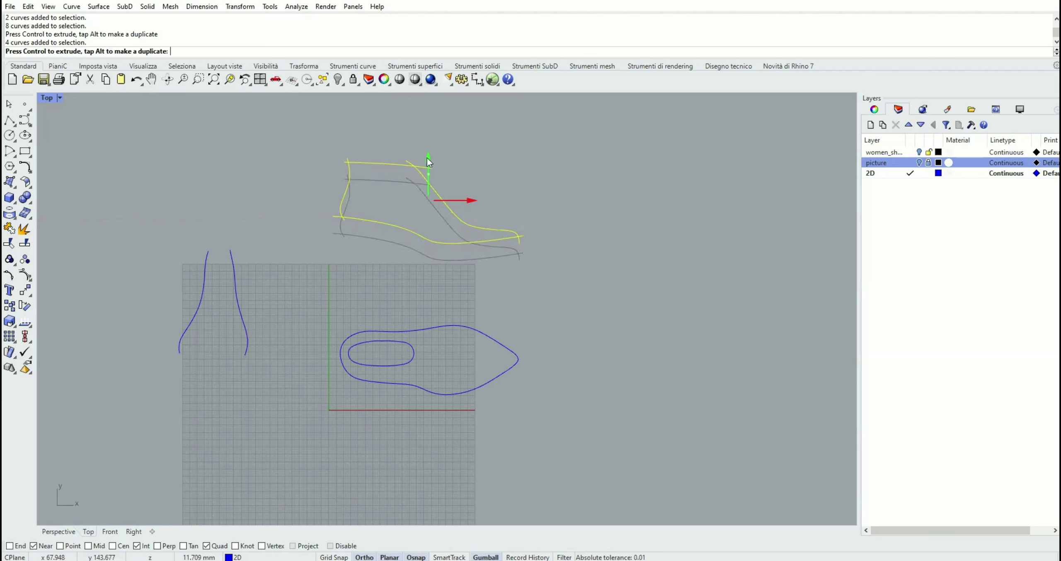
{"action": "left_click", "coordinate": [619, 260]}
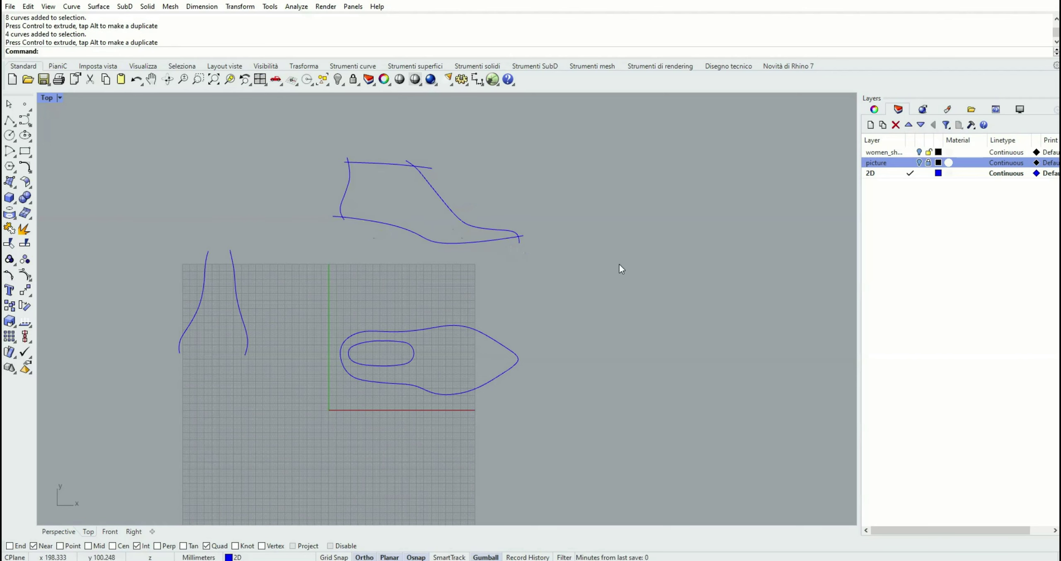
Step: In the Perspective view, rotate the four side-view curves upright off the ground plane and raise them along Z
{"action": "left_click", "coordinate": [54, 532]}
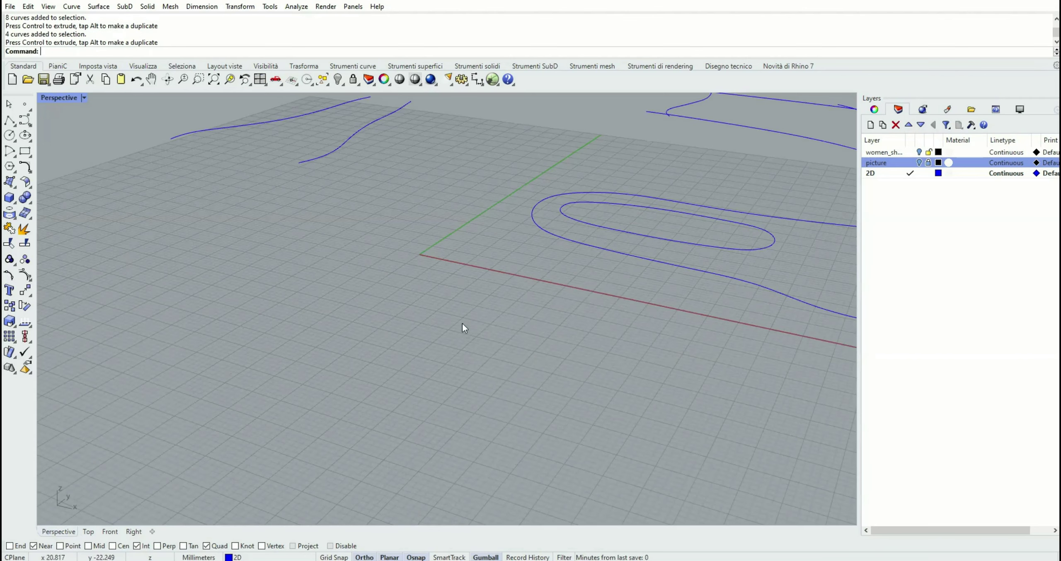
{"action": "right_click_drag", "start_coordinate": [464, 329], "coordinate": [357, 319]}
{"action": "left_click_drag", "start_coordinate": [473, 182], "coordinate": [679, 327]}
{"action": "left_click_drag", "start_coordinate": [535, 245], "coordinate": [584, 252]}
{"action": "left_click", "coordinate": [446, 260]}
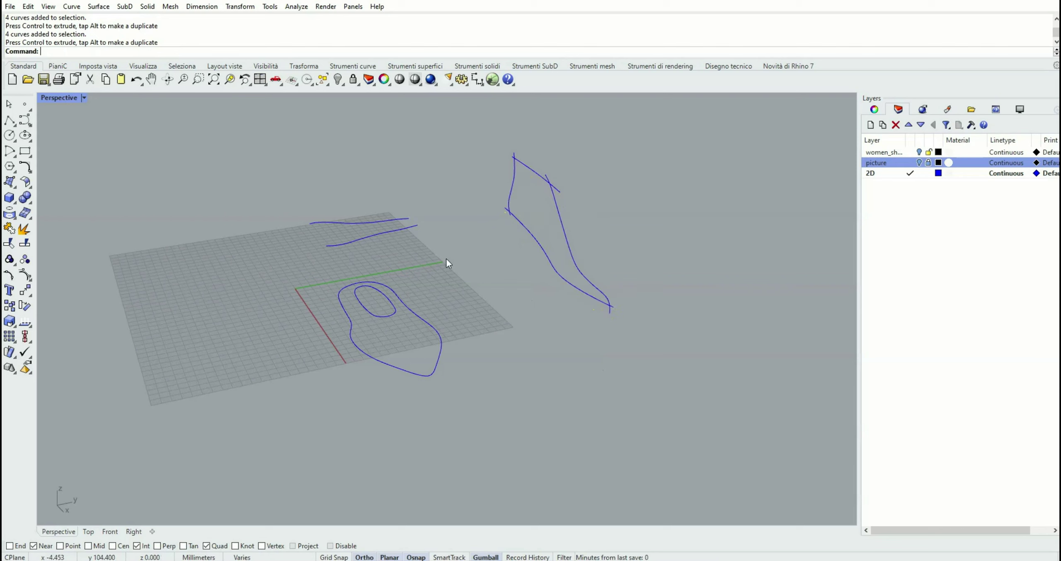
{"action": "mouse_move", "coordinate": [434, 274]}
{"action": "right_mouse_down"}
{"action": "mouse_move", "coordinate": [539, 267]}
{"action": "mouse_move", "coordinate": [450, 267]}
{"action": "right_mouse_up"}
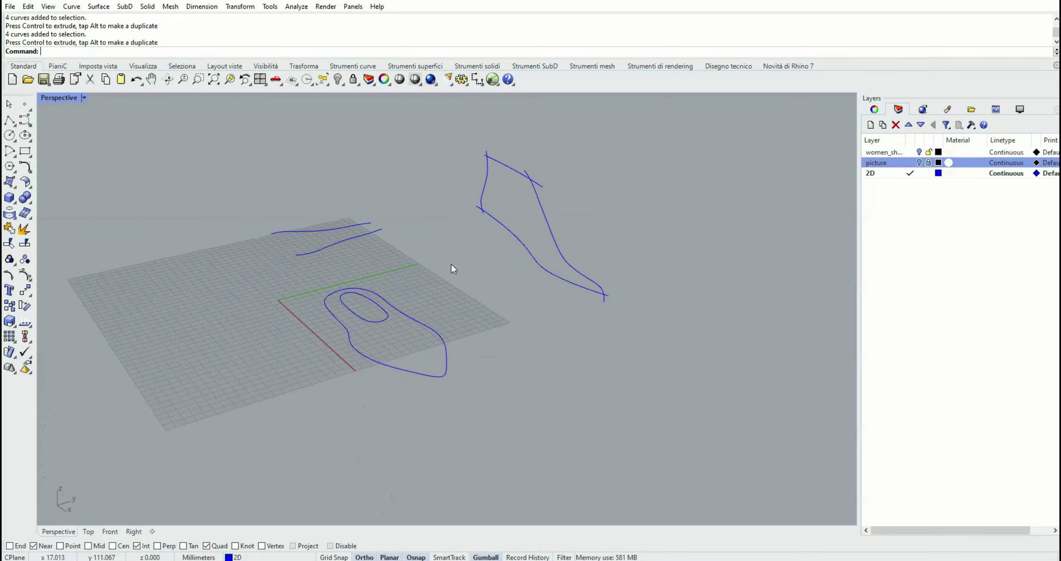
{"action": "left_click_drag", "start_coordinate": [466, 127], "coordinate": [707, 350]}
{"action": "left_click_drag", "start_coordinate": [540, 180], "coordinate": [540, 155]}
Step: Turn the two back-view curves crosswise to the side view and stand them upright with a 90-degree rotation
{"action": "right_click_drag", "start_coordinate": [451, 269], "coordinate": [531, 267]}
{"action": "scroll", "coordinate": [446, 309], "scroll_direction": "down", "scroll_amount": 3}
{"action": "left_click_drag", "start_coordinate": [215, 236], "coordinate": [321, 296]}
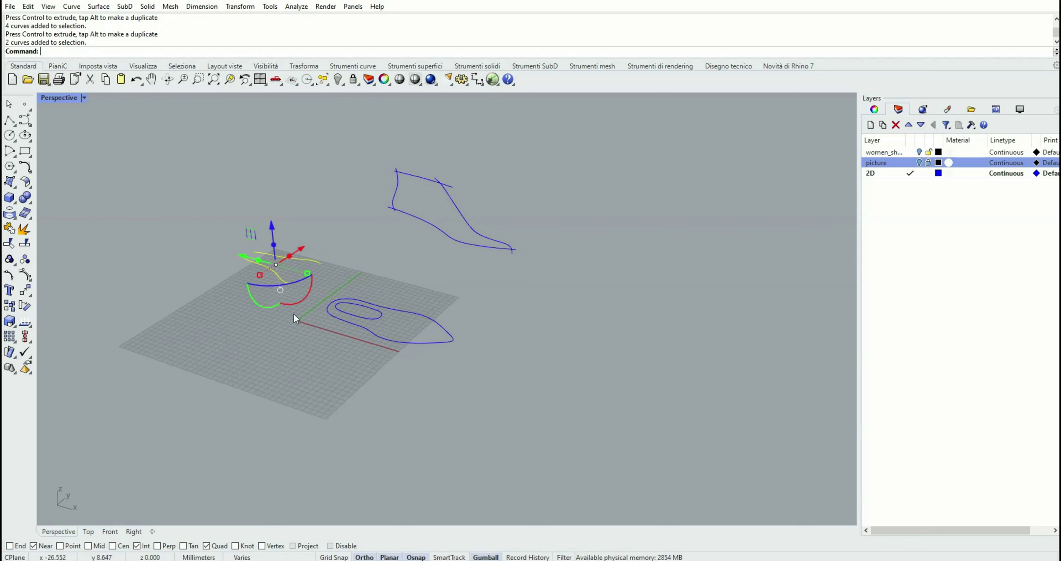
{"action": "right_click_drag", "start_coordinate": [294, 314], "coordinate": [229, 332]}
{"action": "key", "text": "ctrl+z"}
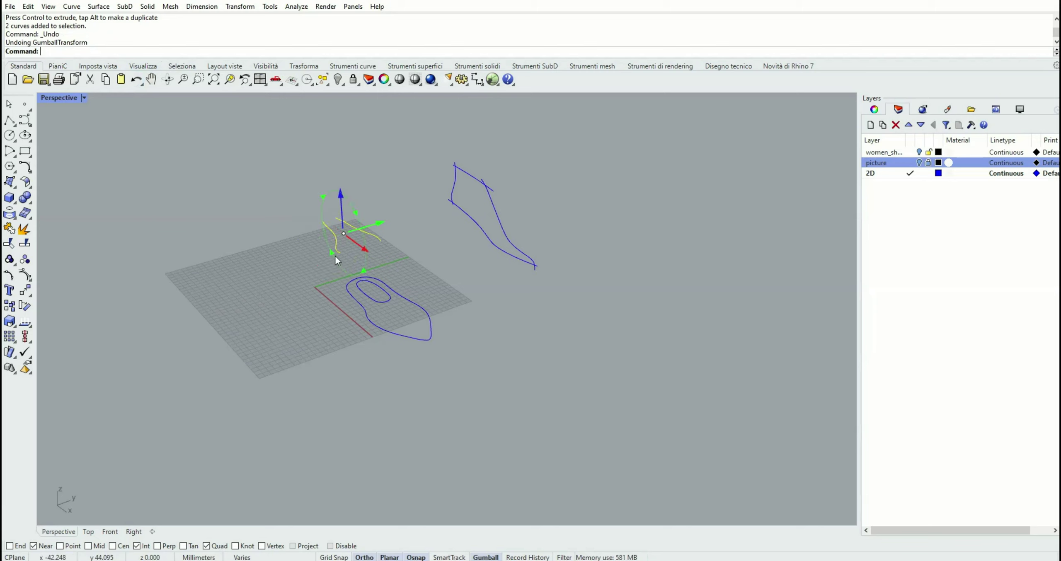
{"action": "left_click", "coordinate": [335, 257]}
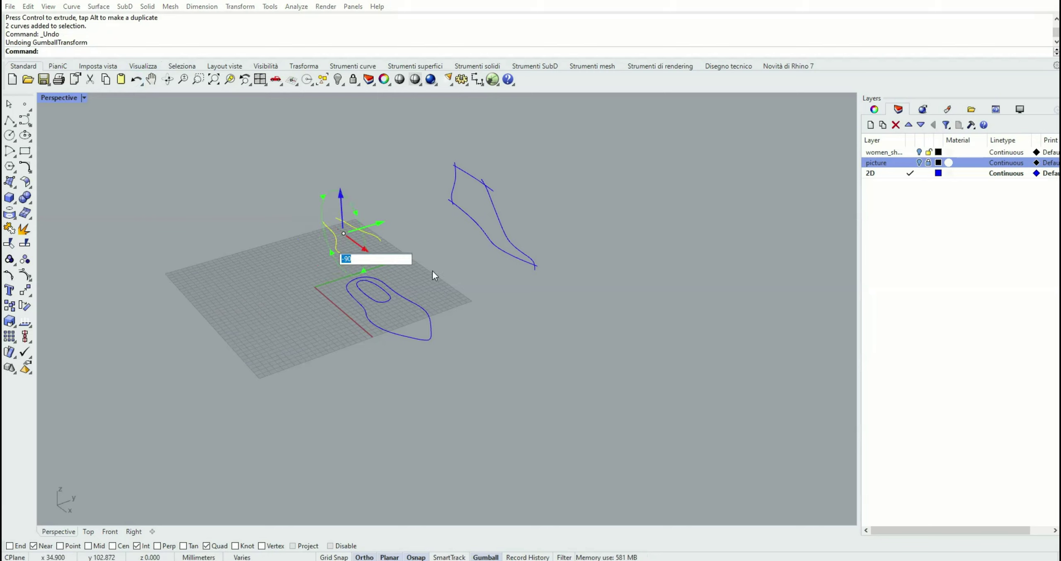
{"action": "type", "text": "90"}
{"action": "key", "text": "Return"}
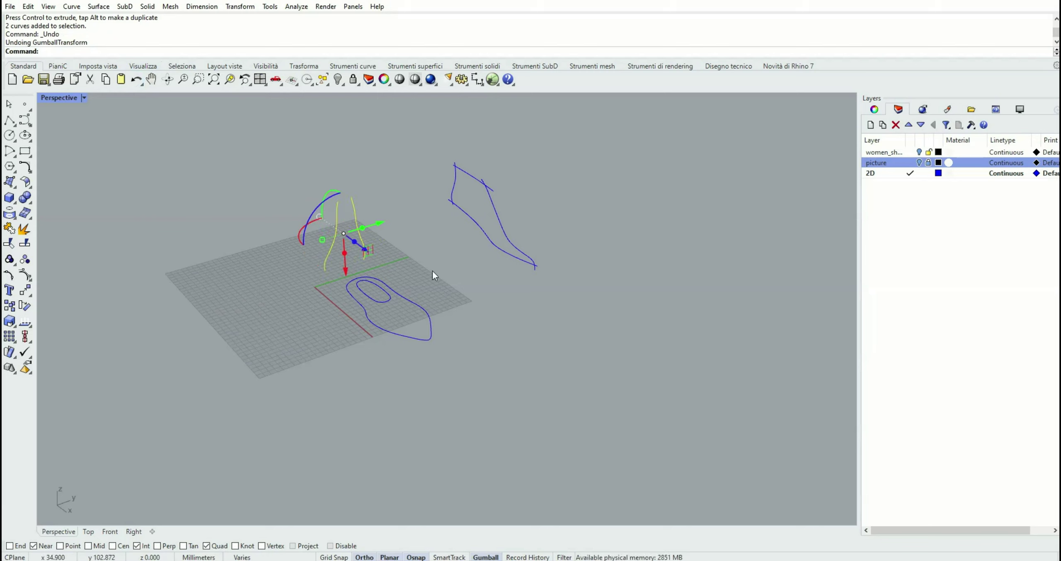
Step: Move the upright back-view curves farther along negative X, away from the plan view
{"action": "right_click_drag", "start_coordinate": [452, 275], "coordinate": [540, 296]}
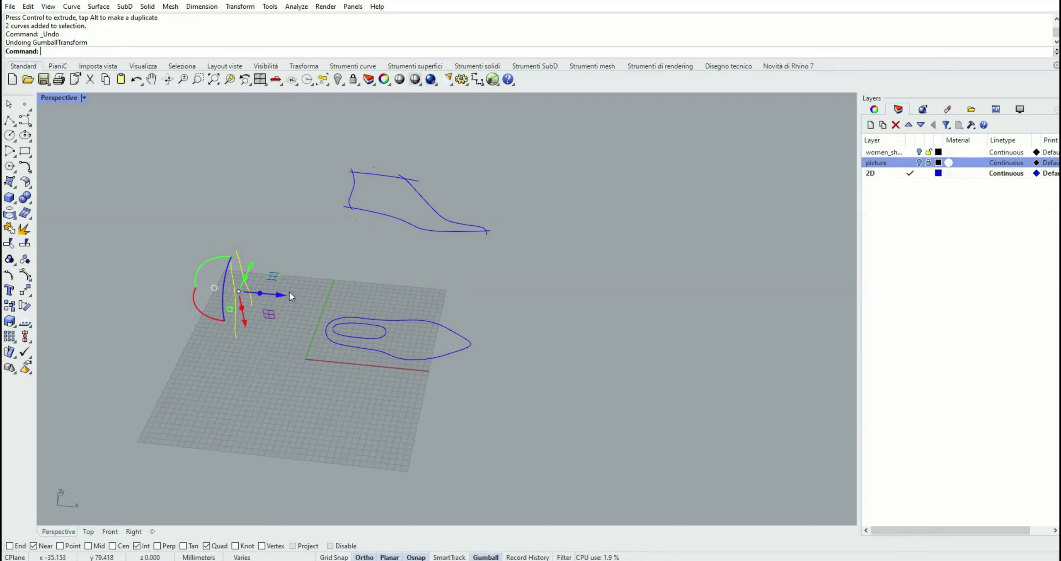
{"action": "left_click_drag", "start_coordinate": [289, 294], "coordinate": [259, 293]}
{"action": "left_click", "coordinate": [402, 283]}
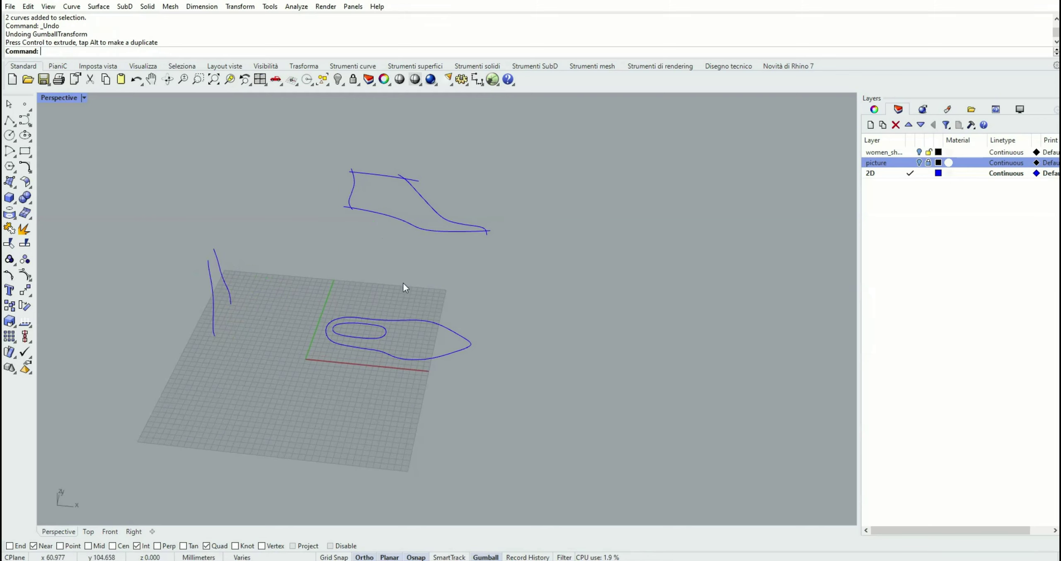
{"action": "right_click_drag", "start_coordinate": [406, 288], "coordinate": [417, 180]}
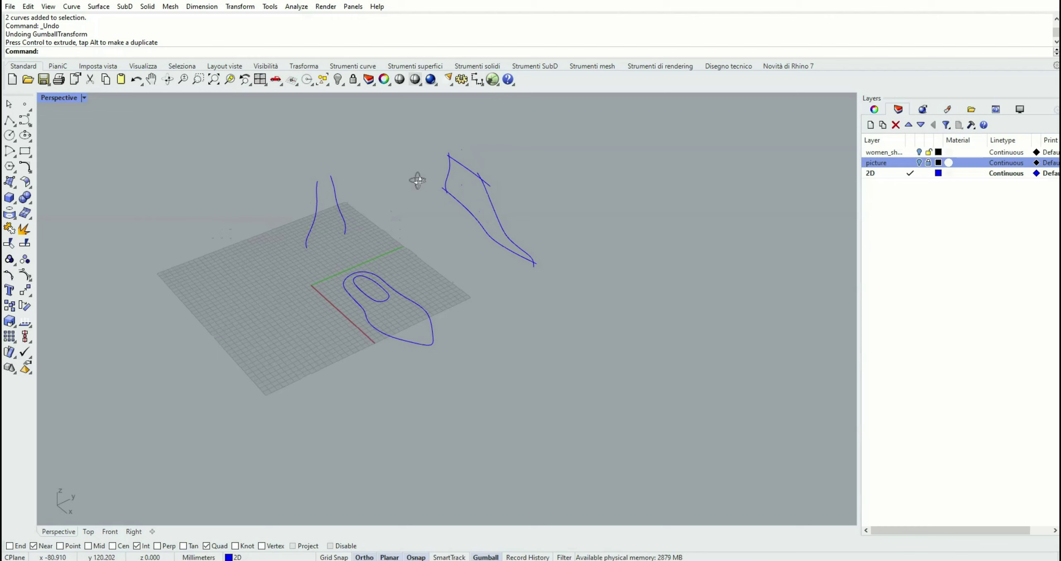
Step: Create a bounding box around the outer plan-view outline in the Top view
{"action": "left_click", "coordinate": [91, 533]}
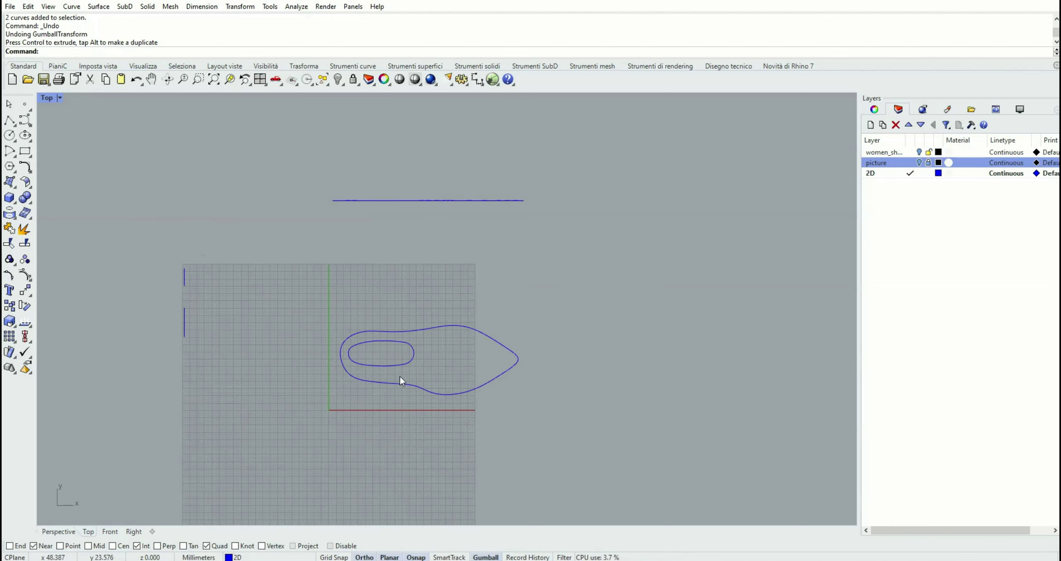
{"action": "scroll", "coordinate": [400, 378], "scroll_direction": "up", "scroll_amount": 2}
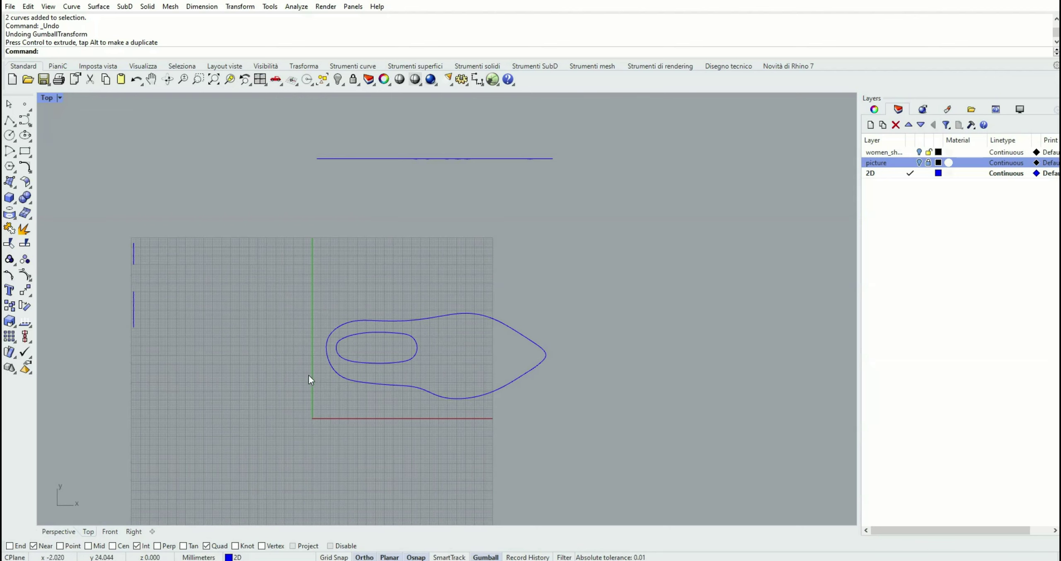
{"action": "scroll", "coordinate": [406, 389], "scroll_direction": "up", "scroll_amount": 2}
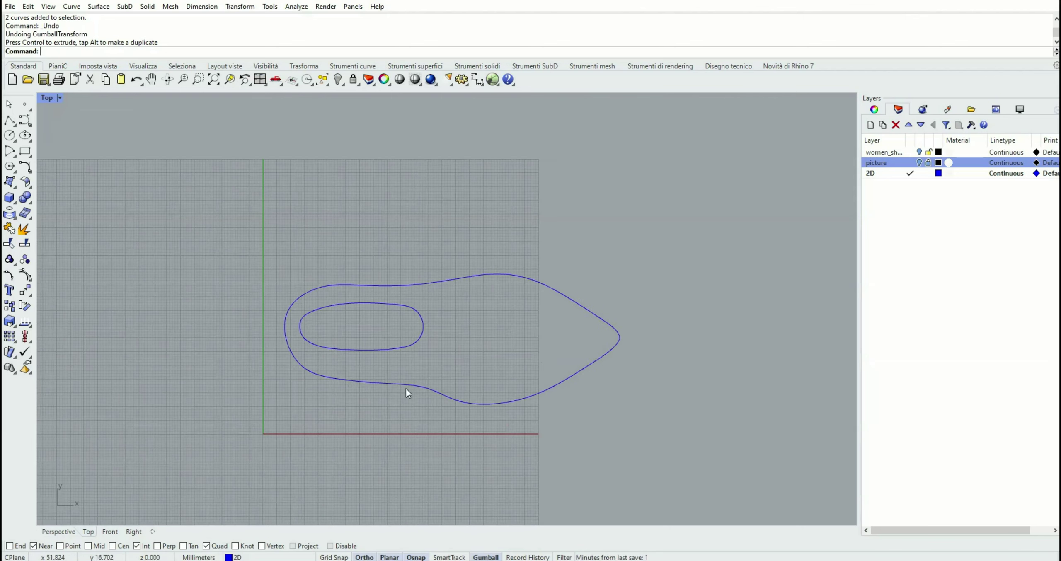
{"action": "left_click", "coordinate": [285, 338]}
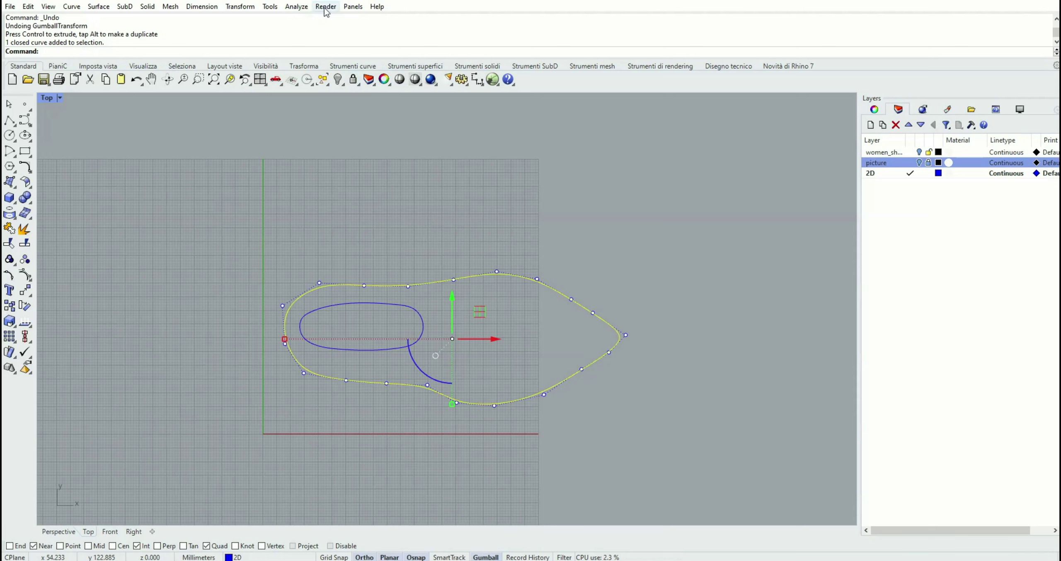
{"action": "left_click", "coordinate": [296, 6]}
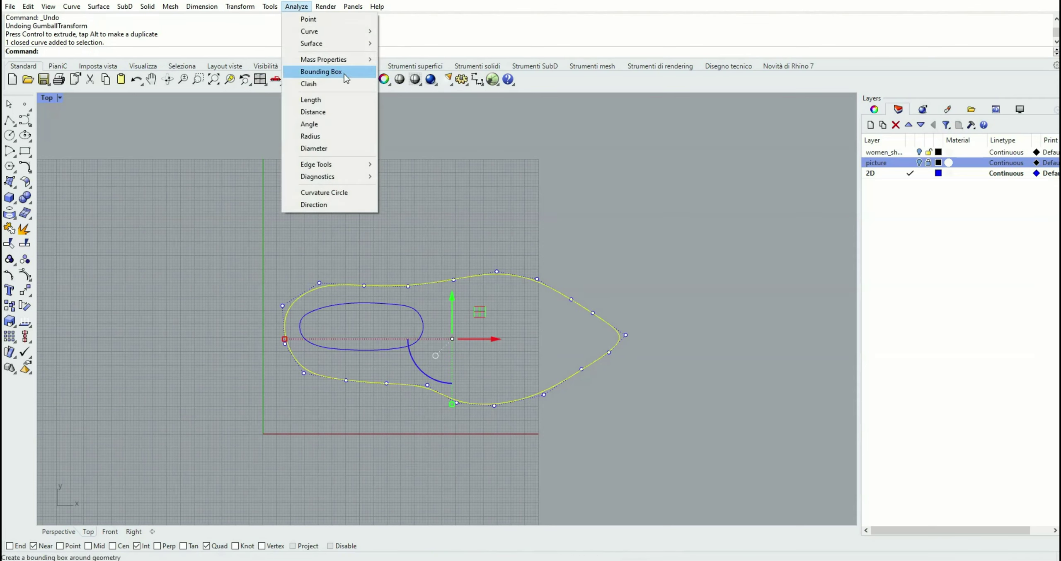
{"action": "left_click", "coordinate": [323, 71]}
{"action": "key", "text": "Return"}
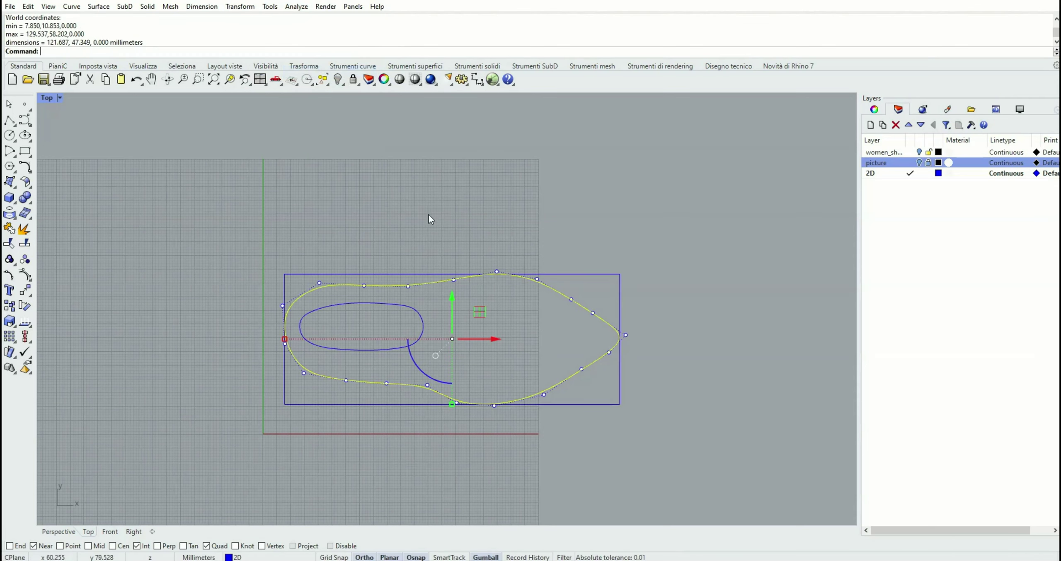
{"action": "key", "text": "Escape"}
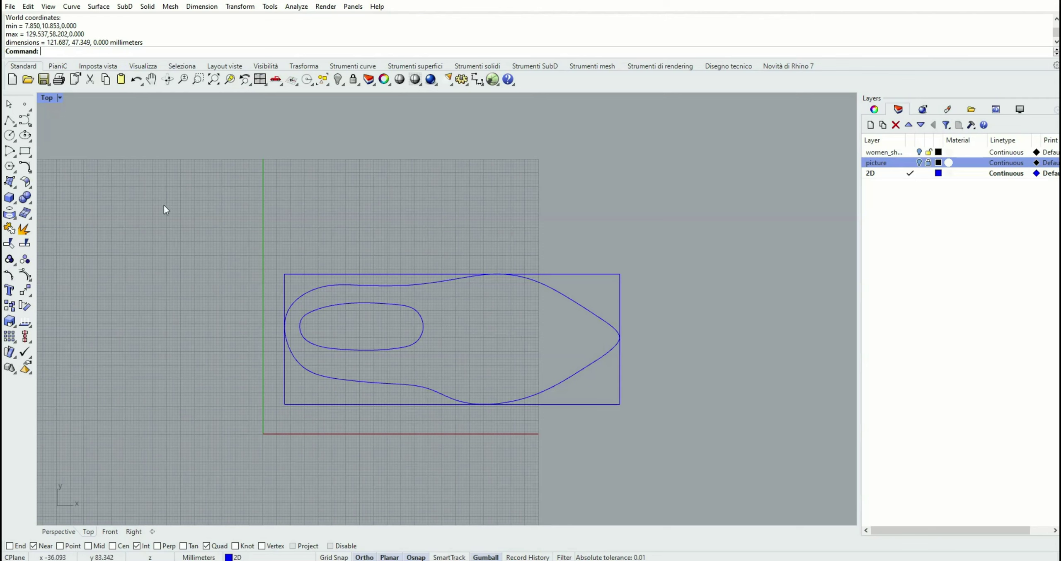
Step: Draw a line joining the heel and toe points where the plan outline touches the bounding box
{"action": "left_click", "coordinate": [16, 128]}
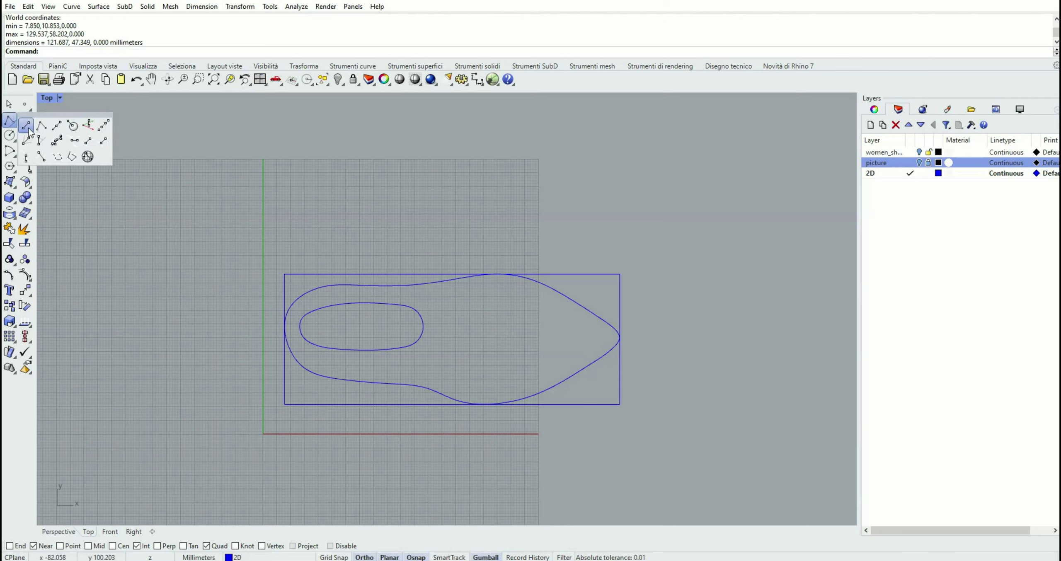
{"action": "left_click", "coordinate": [28, 133]}
{"action": "left_click", "coordinate": [285, 326]}
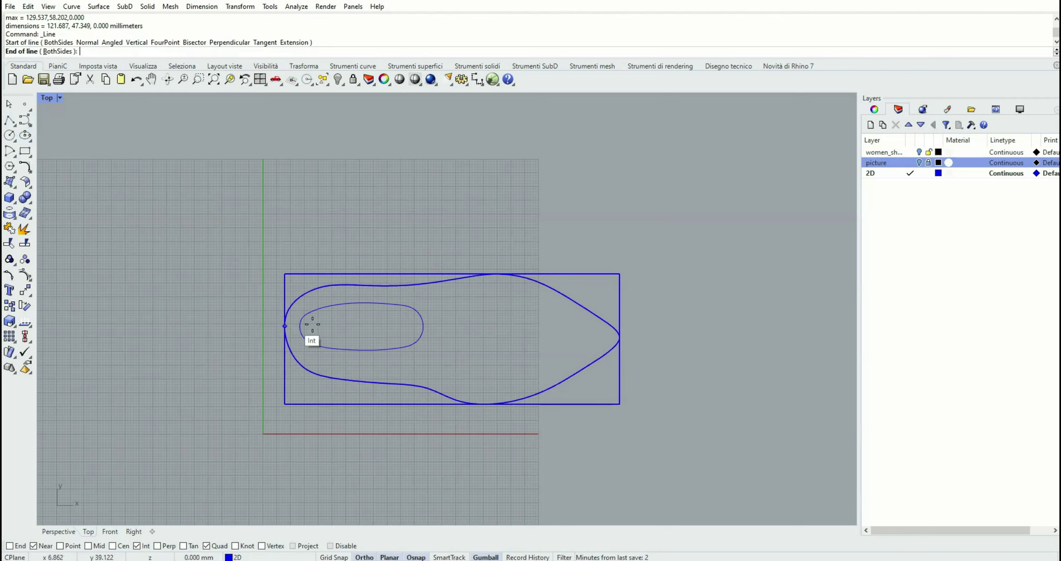
{"action": "left_click", "coordinate": [620, 338]}
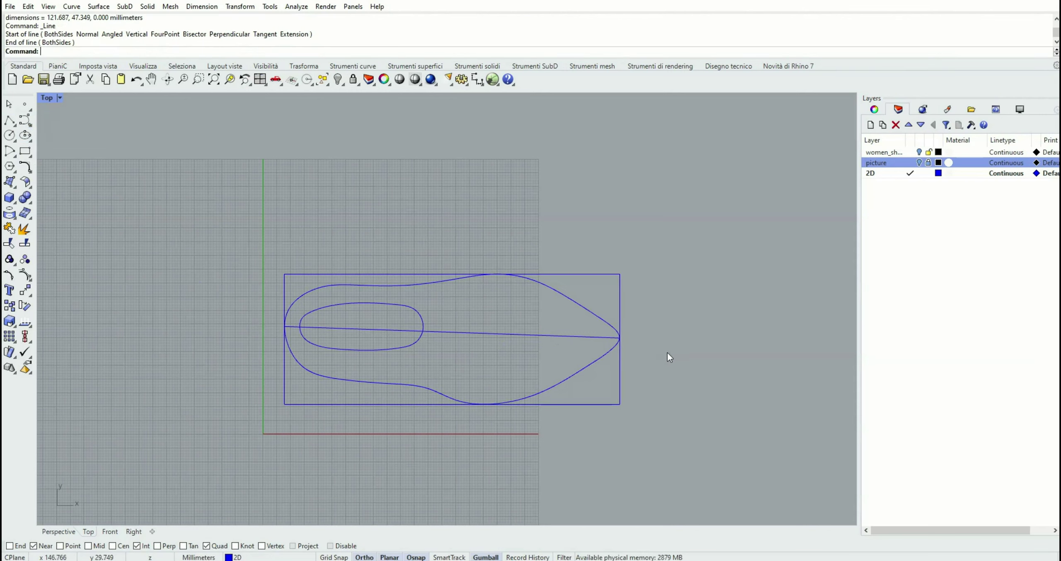
Step: Delete the duplicate heel-to-toe line and the bounding rectangle around the plan outline, and undo the accidental scaling of the remaining line
{"action": "left_click", "coordinate": [580, 338]}
{"action": "key", "text": "Delete"}
{"action": "right_click_drag", "start_coordinate": [602, 273], "coordinate": [504, 247]}
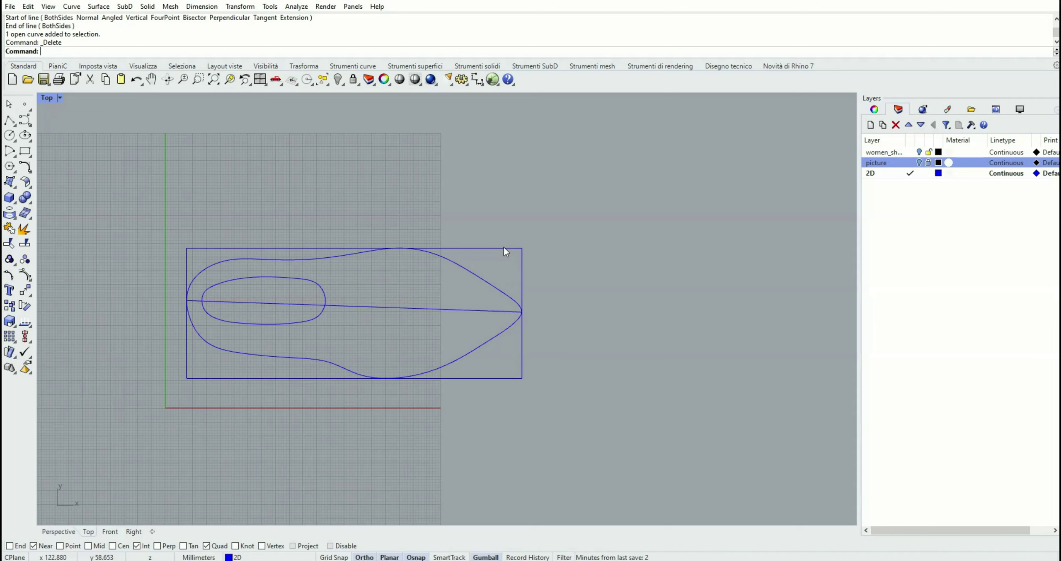
{"action": "left_click", "coordinate": [504, 248]}
{"action": "key", "text": "Delete"}
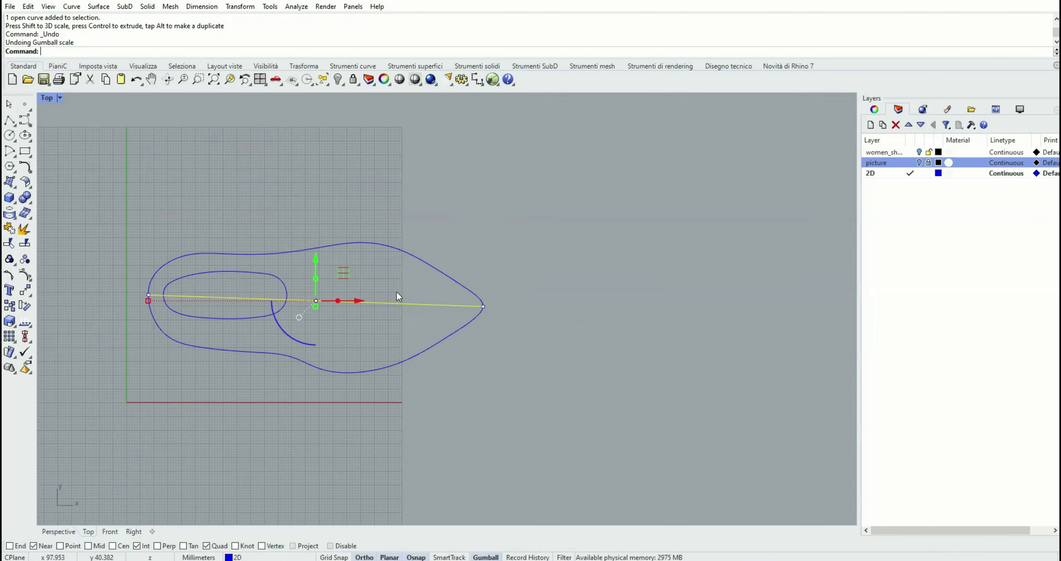
{"action": "key", "text": "ctrl+z"}
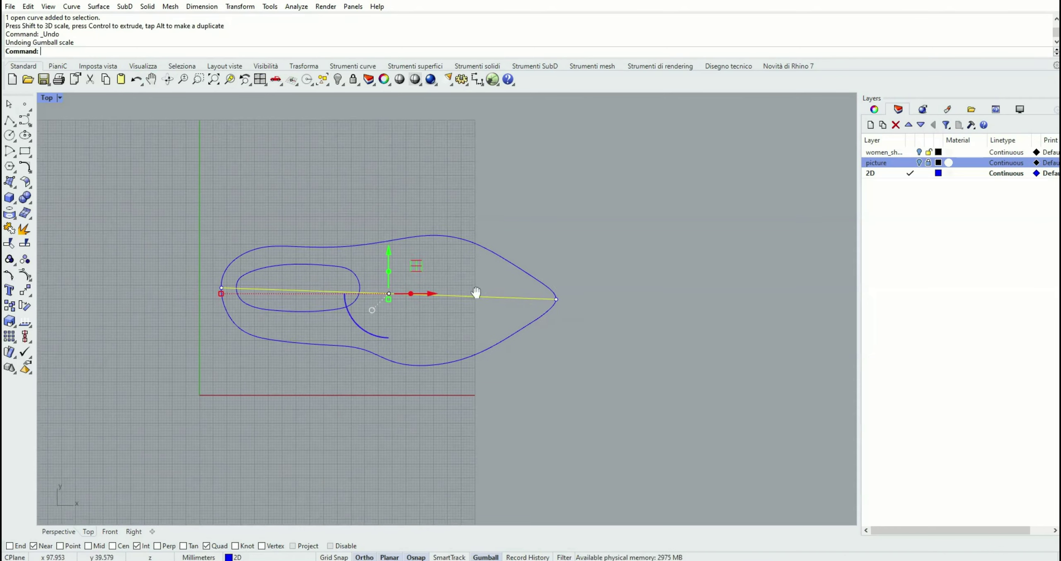
Step: Extend the heel-to-toe line past both ends of the plan outline and return to the Perspective view
{"action": "right_click_drag", "start_coordinate": [476, 292], "coordinate": [476, 289]}
{"action": "left_click", "coordinate": [26, 167]}
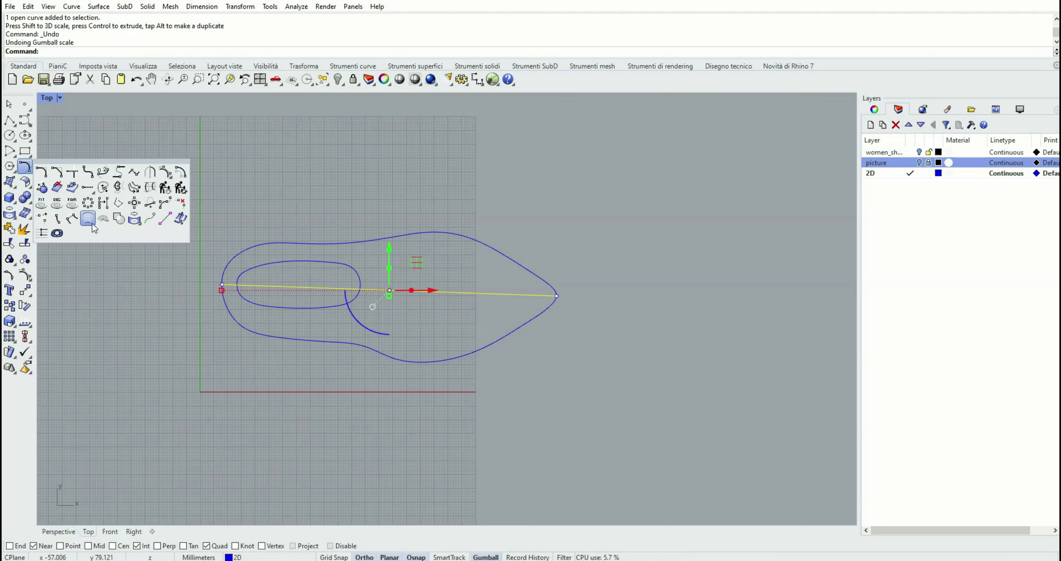
{"action": "left_click", "coordinate": [92, 193]}
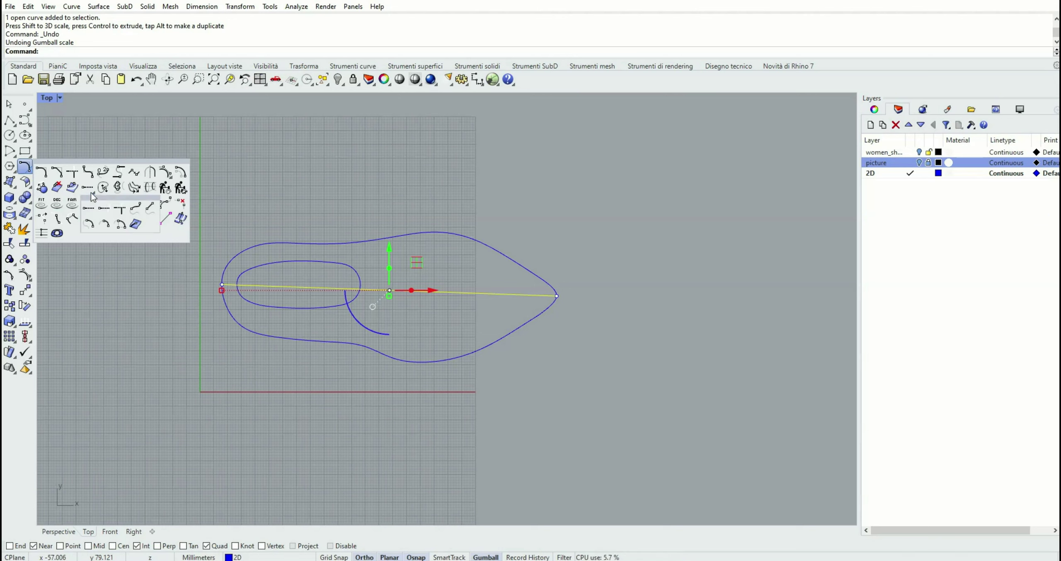
{"action": "left_click", "coordinate": [102, 212]}
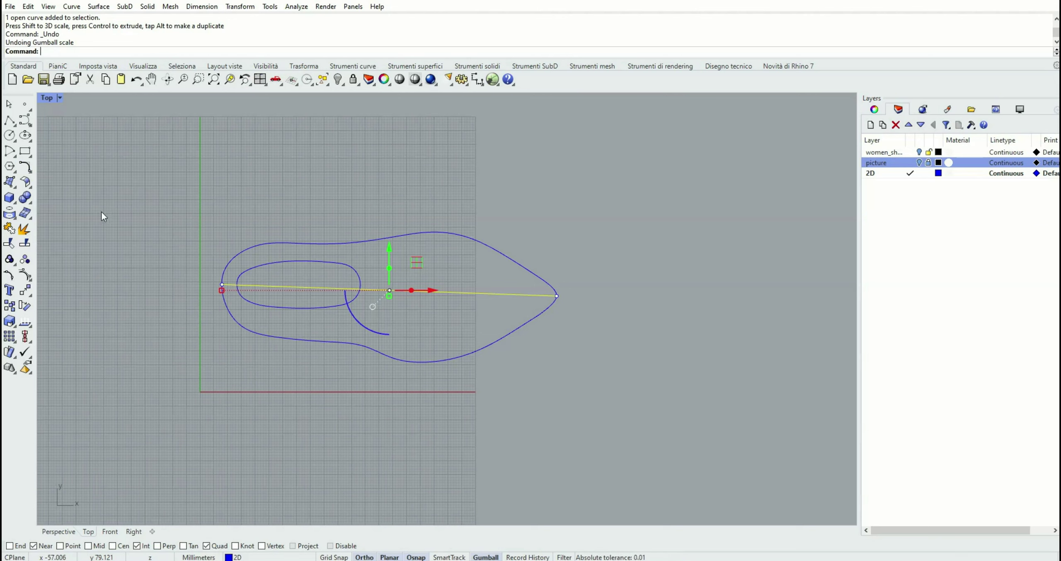
{"action": "left_click", "coordinate": [551, 297]}
{"action": "left_click", "coordinate": [598, 297]}
{"action": "left_click", "coordinate": [238, 285]}
{"action": "left_click", "coordinate": [184, 284]}
{"action": "key", "text": "Escape"}
{"action": "left_click", "coordinate": [58, 532]}
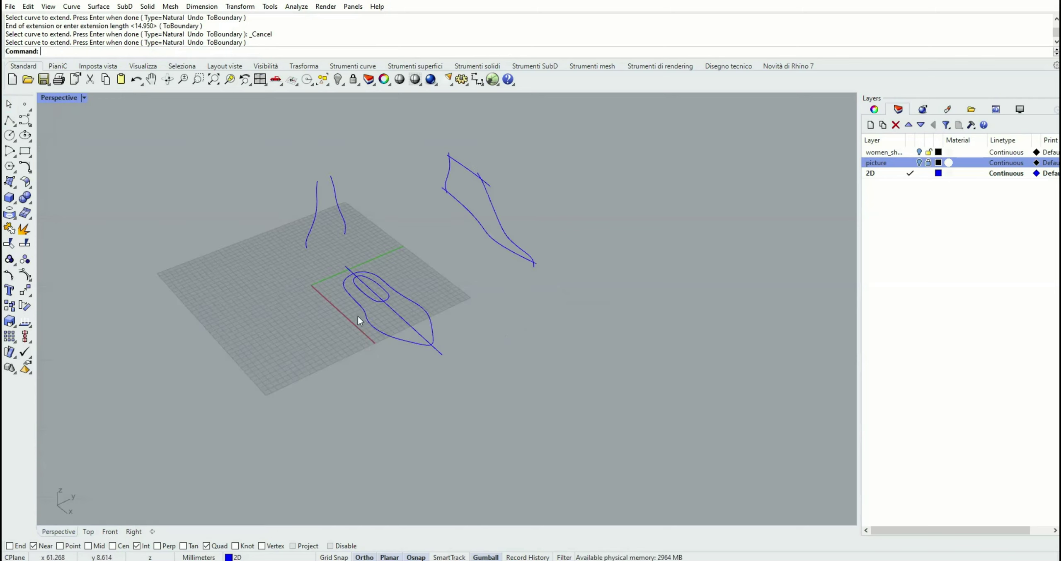
{"action": "right_click_drag", "start_coordinate": [358, 317], "coordinate": [330, 336]}
{"action": "scroll", "coordinate": [339, 291], "scroll_direction": "up", "scroll_amount": 2}
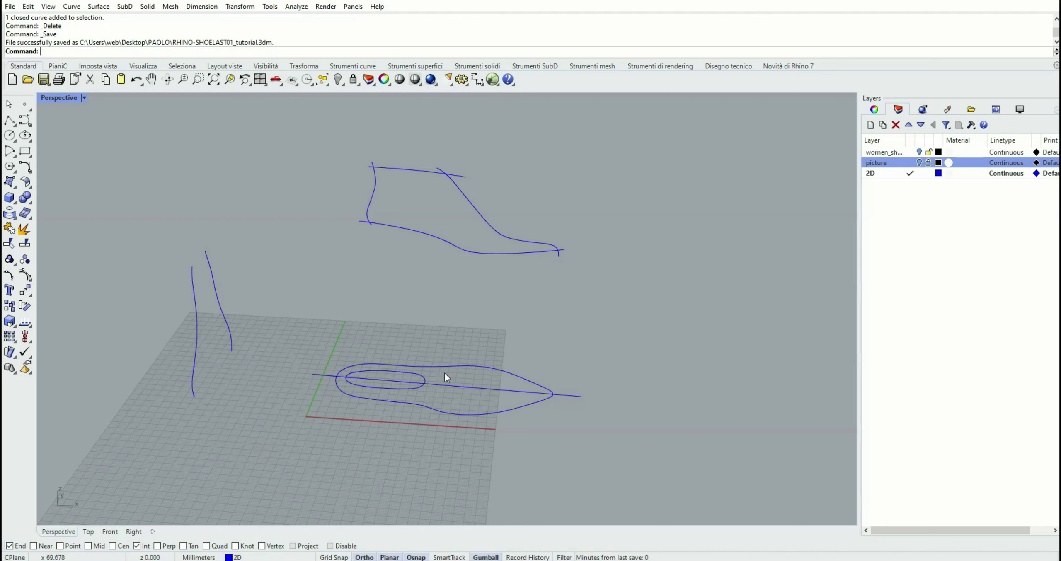
Step: Set the display color of the inner plan outline and the side view's top curve to Green
{"action": "left_click", "coordinate": [414, 375]}
{"action": "left_click", "coordinate": [424, 172], "text": "shift"}
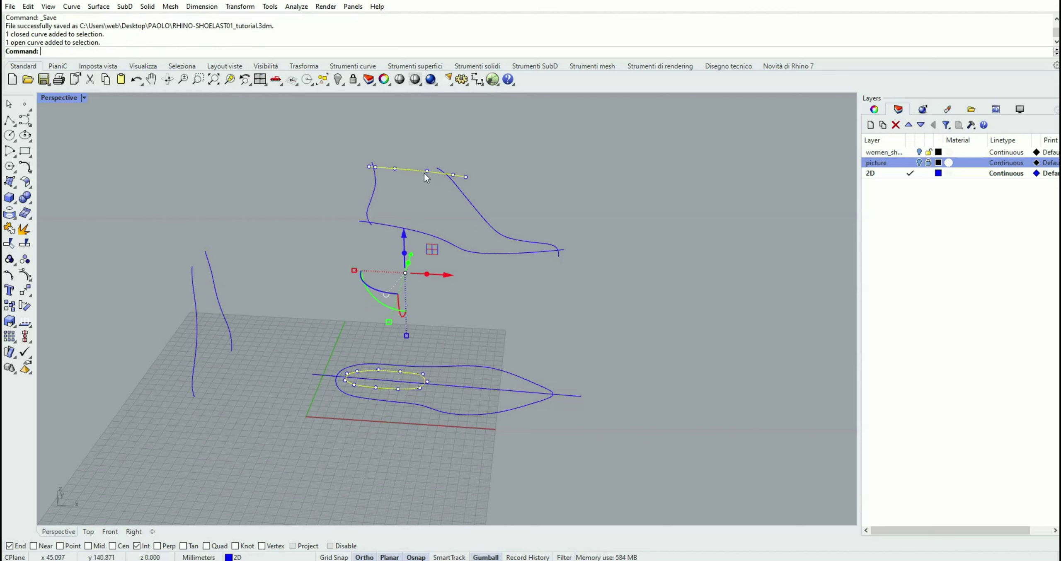
{"action": "left_click", "coordinate": [874, 110]}
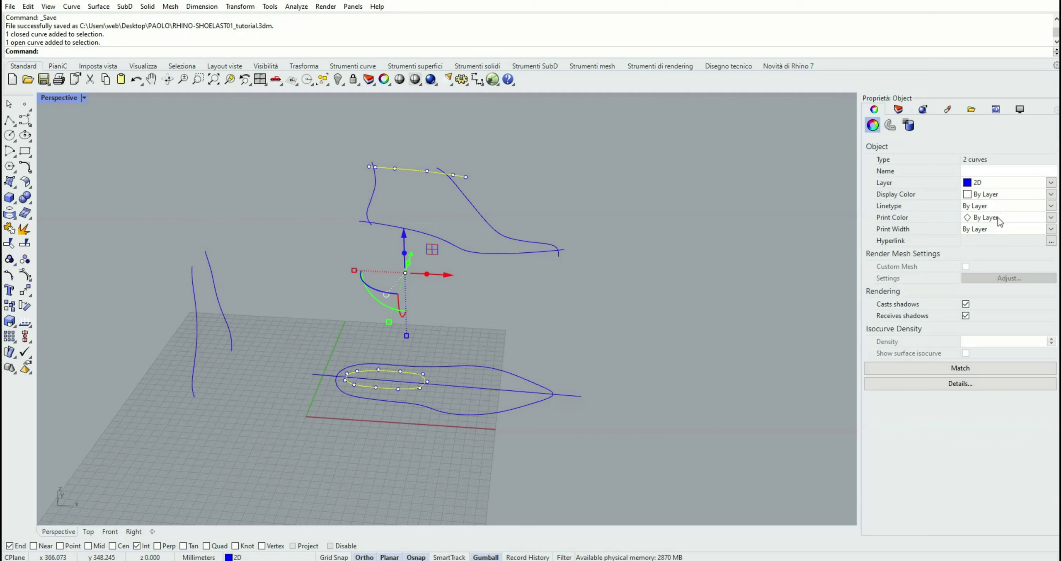
{"action": "left_click", "coordinate": [1000, 195]}
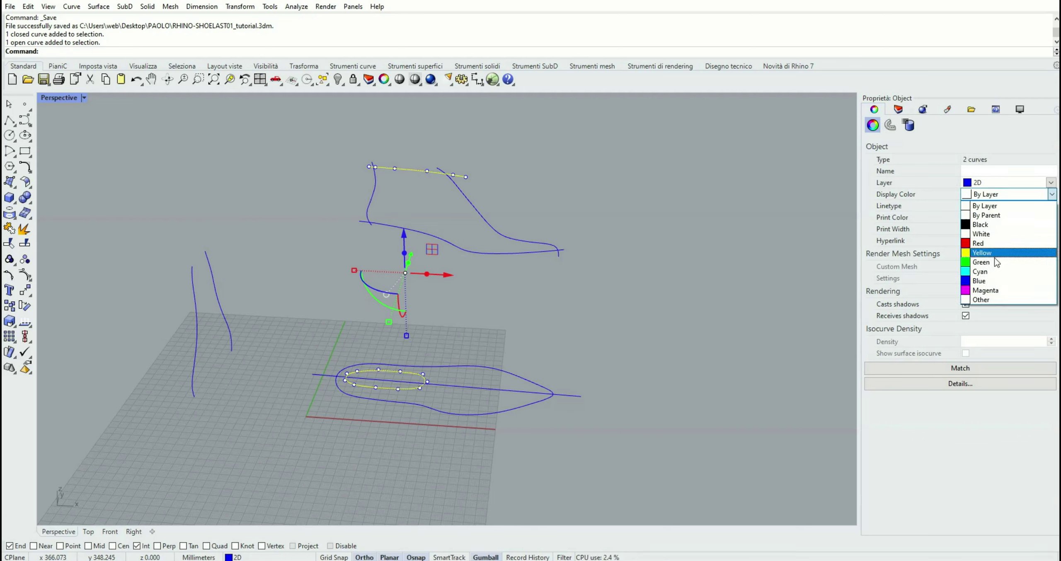
{"action": "left_click", "coordinate": [995, 259]}
{"action": "left_click", "coordinate": [680, 295]}
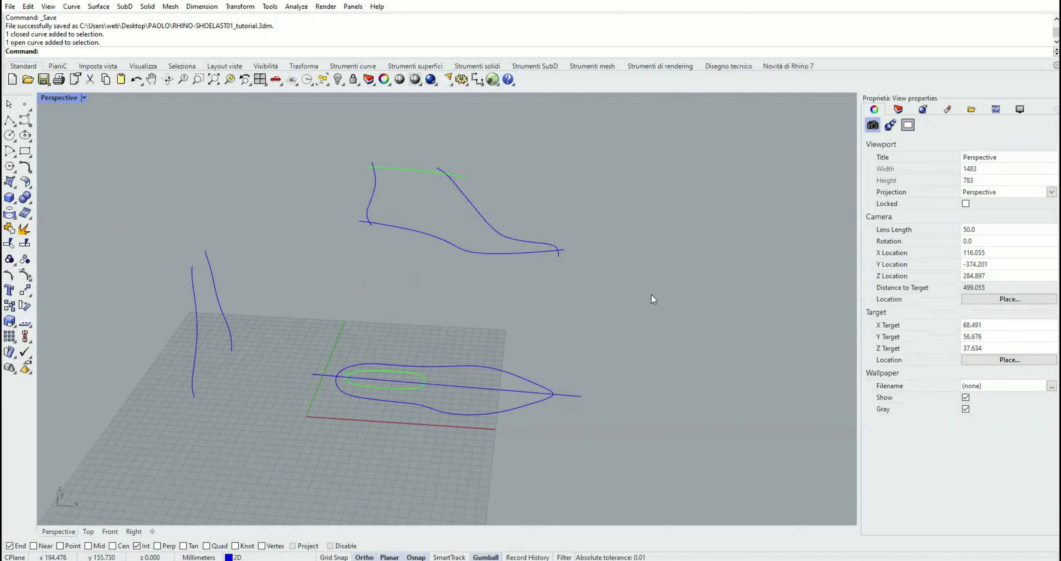
Step: Set the display color of the inner plan outline and the side view's top curve to Red
{"action": "left_click", "coordinate": [423, 376]}
{"action": "left_click", "coordinate": [414, 170], "text": "shift"}
{"action": "left_click", "coordinate": [999, 195]}
{"action": "left_click", "coordinate": [995, 248]}
{"action": "left_click", "coordinate": [663, 252]}
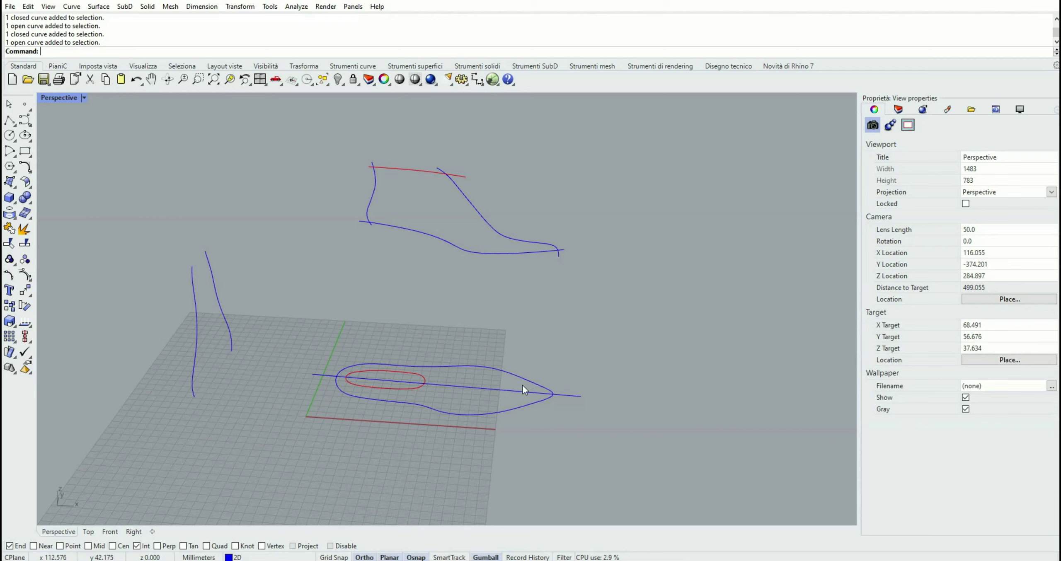
Step: Give the plan view's centre line and the side view's heel and instep curves a custom dark green display color
{"action": "left_click", "coordinate": [478, 389]}
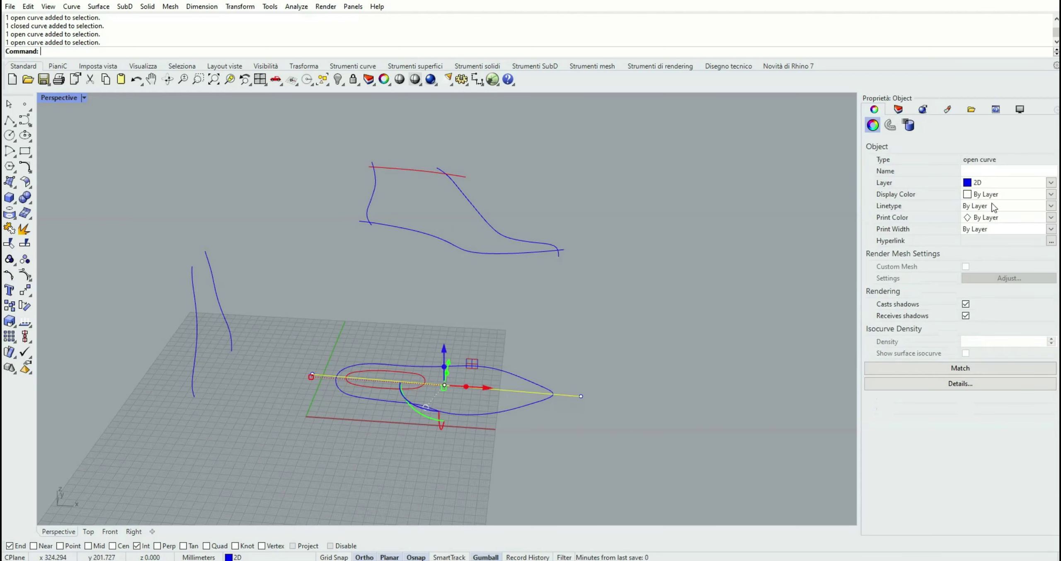
{"action": "left_click", "coordinate": [372, 192], "text": "shift"}
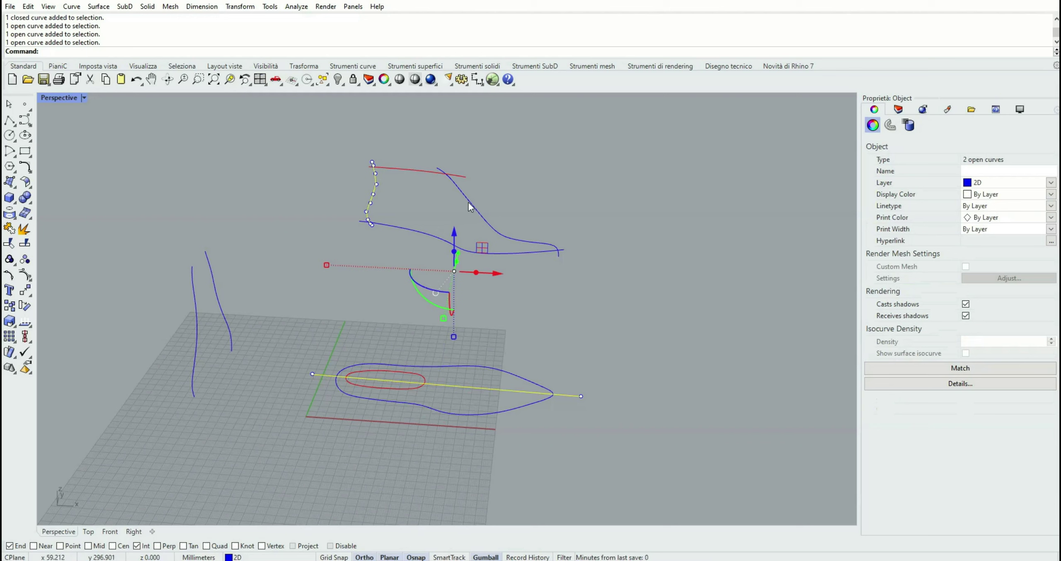
{"action": "left_click", "coordinate": [470, 201], "text": "shift"}
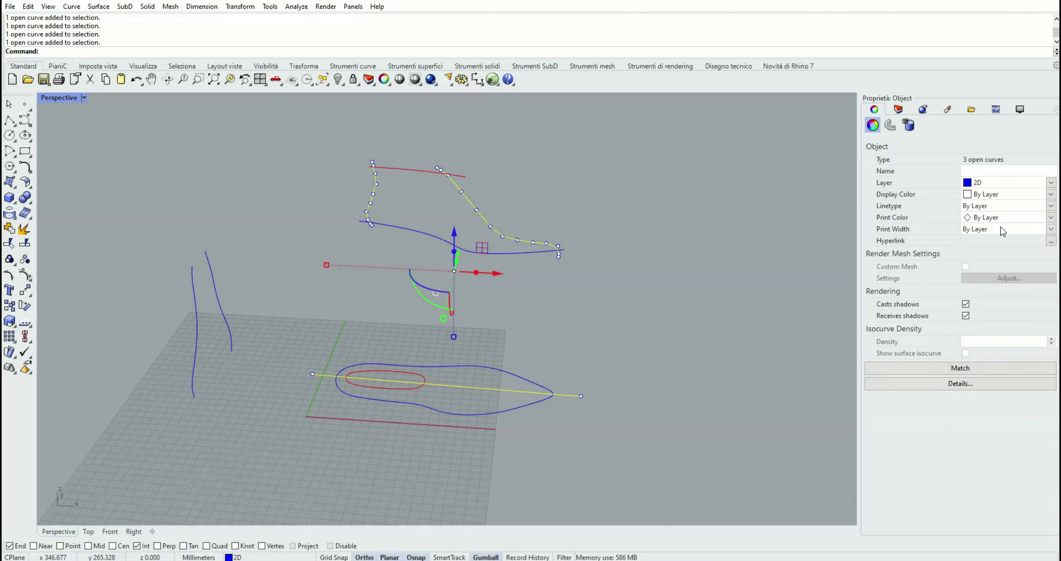
{"action": "left_click", "coordinate": [1000, 193]}
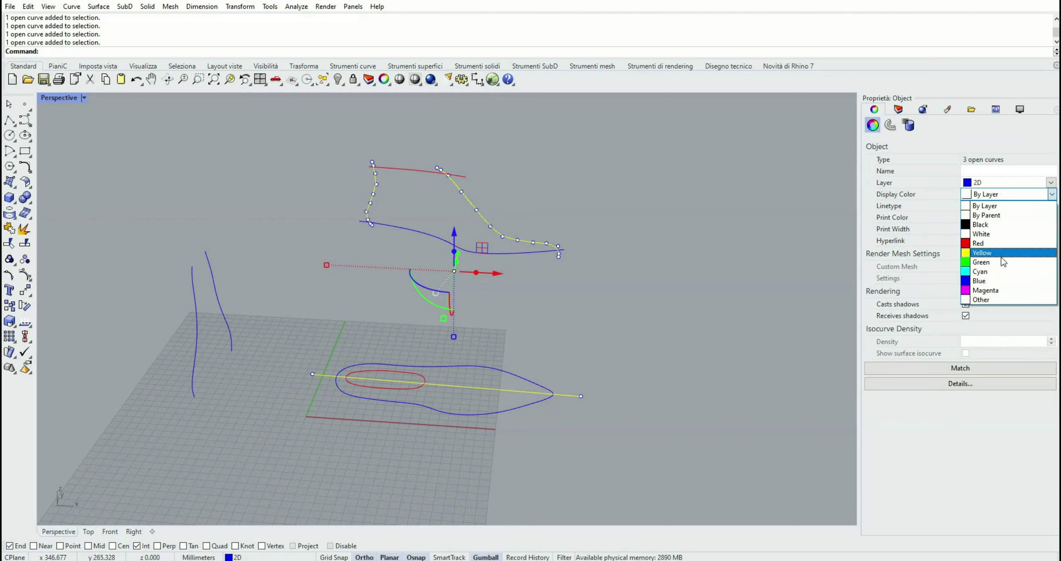
{"action": "left_click", "coordinate": [983, 297]}
{"action": "scroll", "coordinate": [974, 308], "scroll_direction": "down", "scroll_amount": 2}
{"action": "left_click", "coordinate": [943, 323]}
{"action": "left_click", "coordinate": [939, 406]}
{"action": "left_click", "coordinate": [618, 339]}
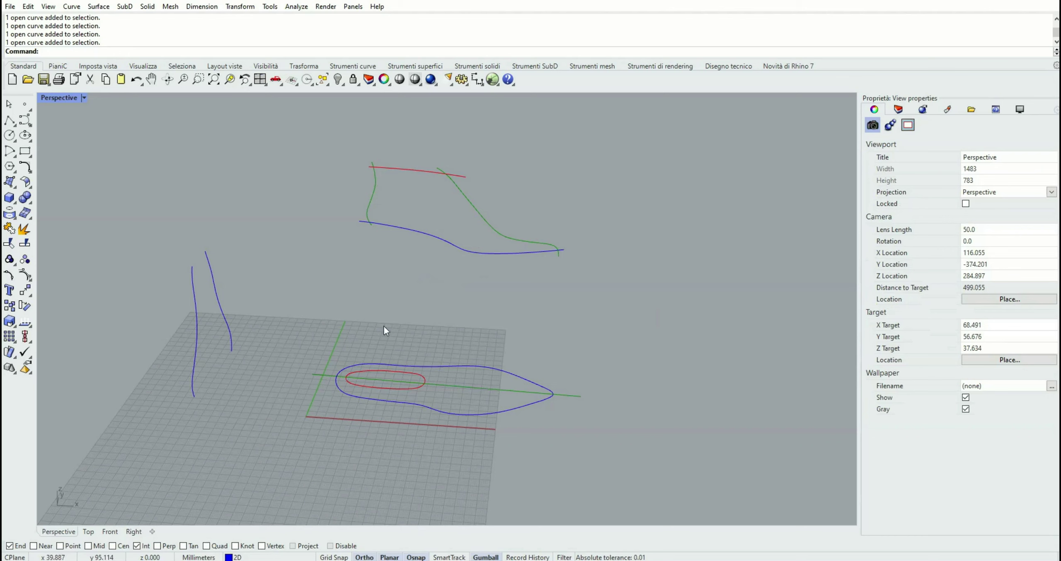
Step: Set the display color of the two upright back-view curves to Magenta
{"action": "left_click_drag", "start_coordinate": [248, 264], "coordinate": [186, 311]}
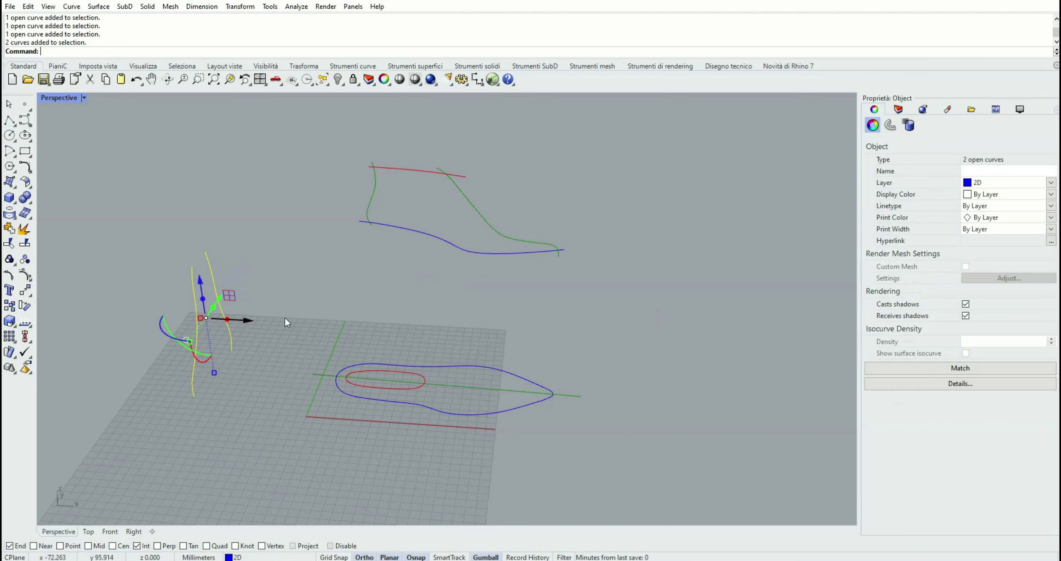
{"action": "left_click", "coordinate": [1008, 194]}
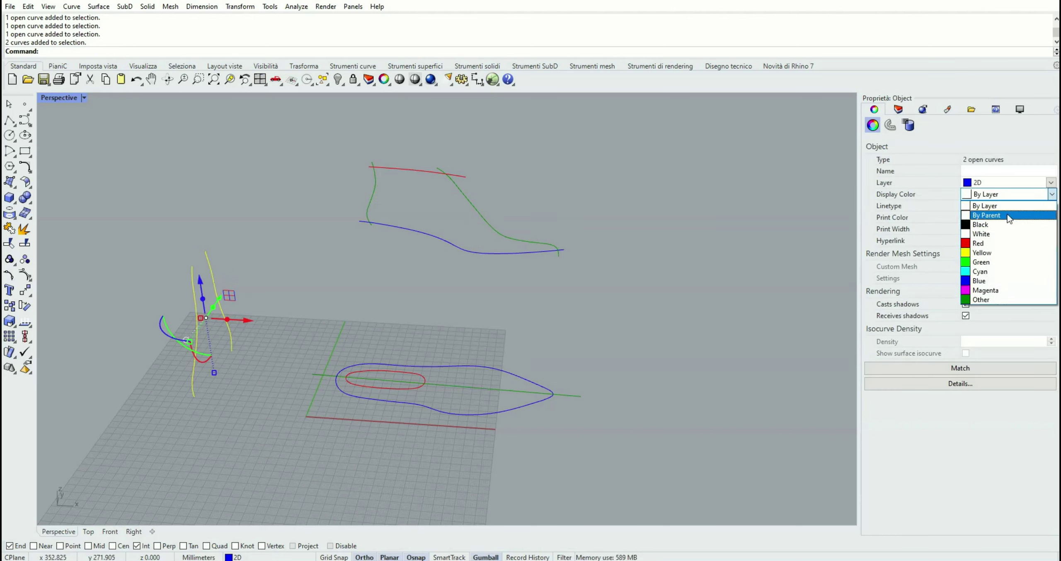
{"action": "left_click", "coordinate": [985, 290]}
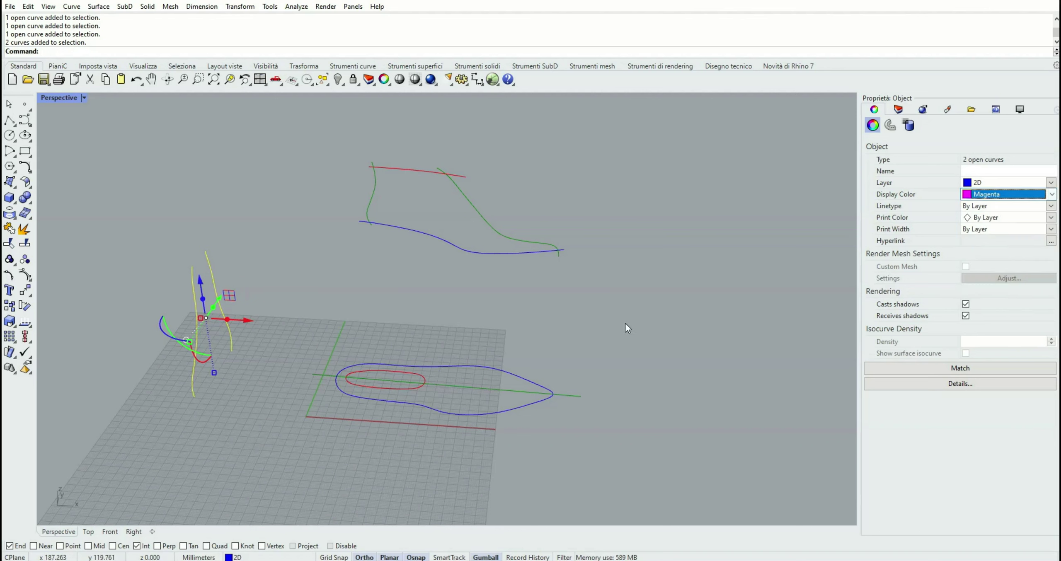
{"action": "left_click", "coordinate": [589, 310]}
{"action": "mouse_move", "coordinate": [588, 310]}
{"action": "right_mouse_down"}
{"action": "mouse_move", "coordinate": [597, 303]}
{"action": "mouse_move", "coordinate": [574, 301]}
{"action": "right_mouse_up"}
{"action": "scroll", "coordinate": [393, 339], "scroll_direction": "up", "scroll_amount": 2}
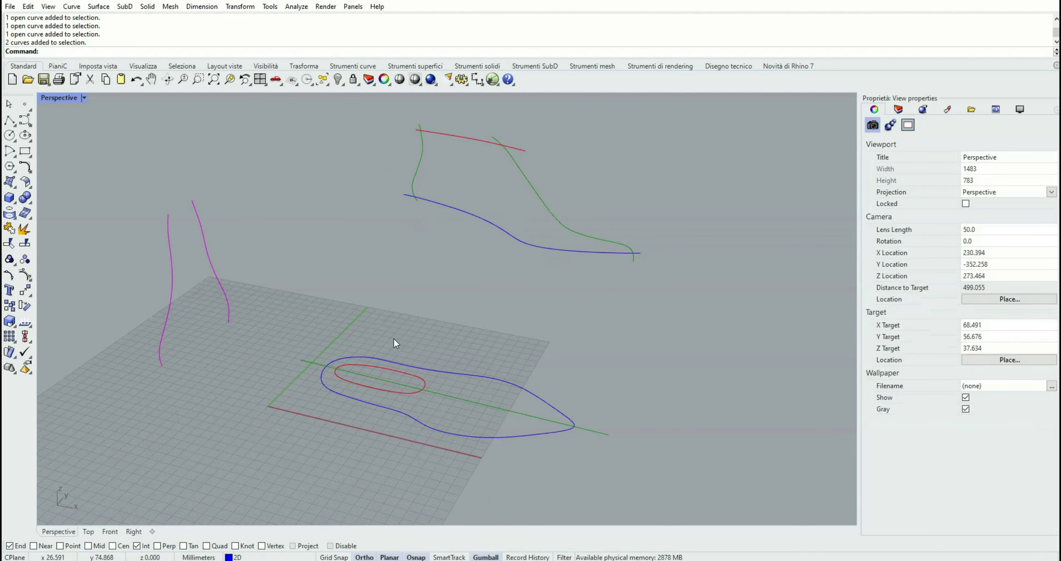